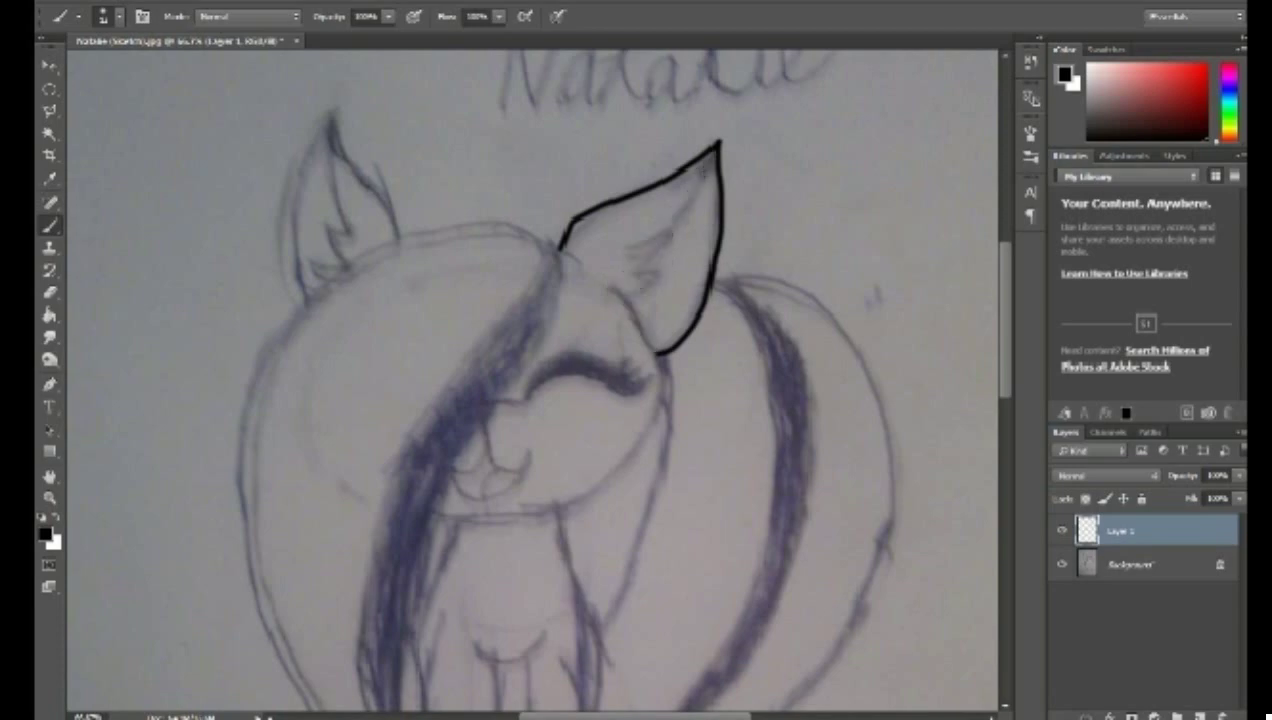
Step: Ink the inner fur of the ear on the face side and the rounded cheek and chin line over the sketch in black
mouse_move(713, 152)
left_mouse_down()
mouse_move(651, 278)
mouse_move(604, 294)
mouse_move(655, 348)
mouse_move(679, 425)
mouse_move(532, 493)
left_mouse_up()
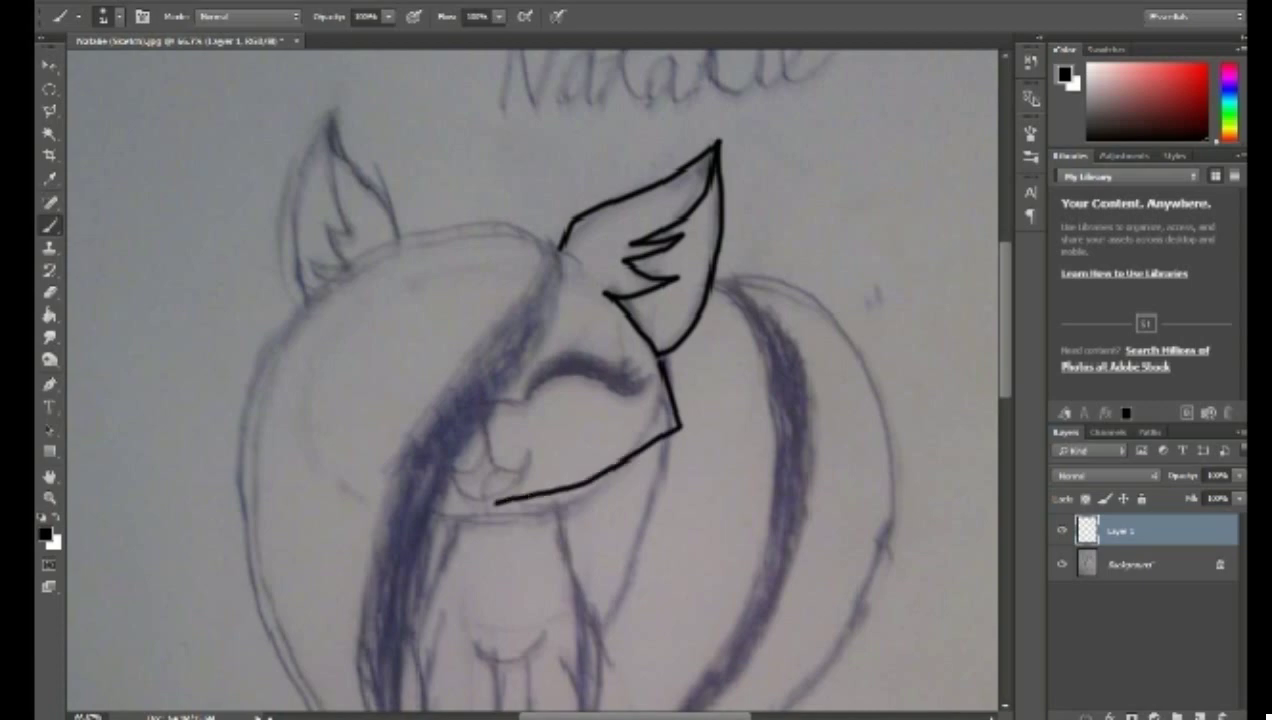
key("ctrl+alt+z")
key("ctrl+alt+z")
mouse_move(660, 356)
left_mouse_down()
mouse_move(552, 510)
mouse_move(432, 527)
left_mouse_up()
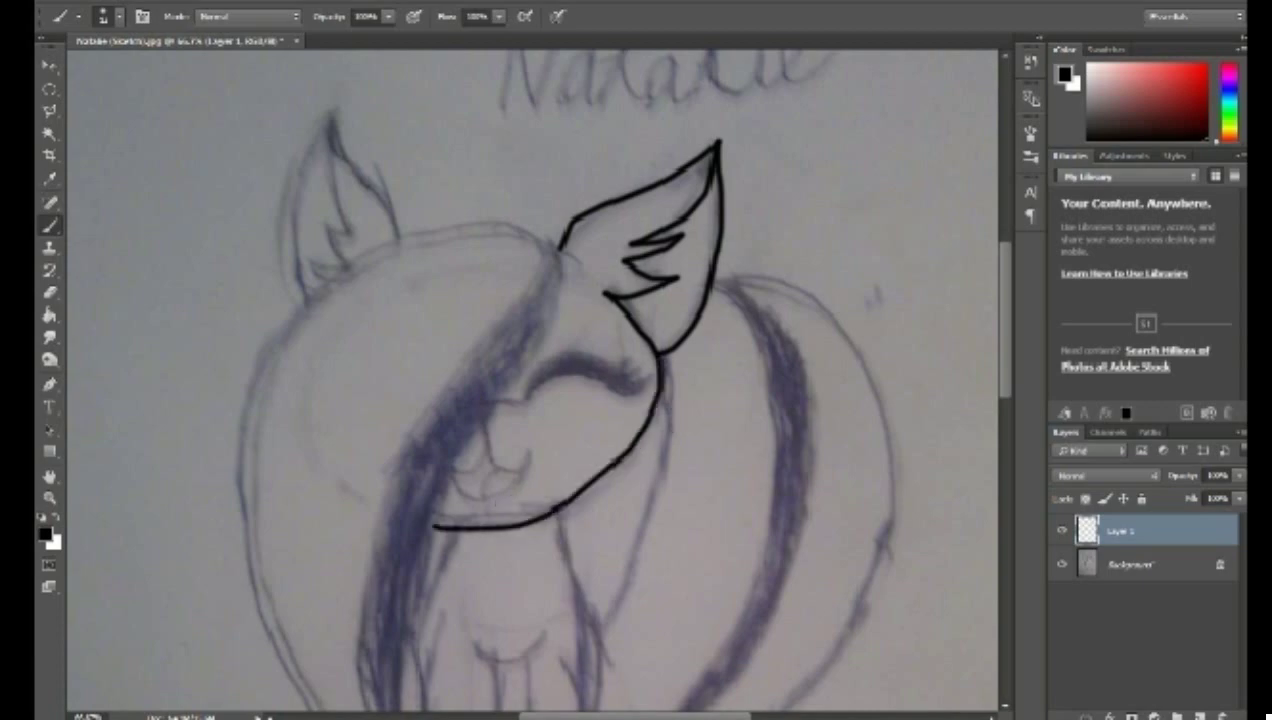
Step: Ink the face-side edge of the dark hair stripe, curving from the ear base down past the chin
mouse_move(556, 244)
left_mouse_down()
mouse_move(556, 284)
mouse_move(405, 555)
mouse_move(399, 670)
left_mouse_up()
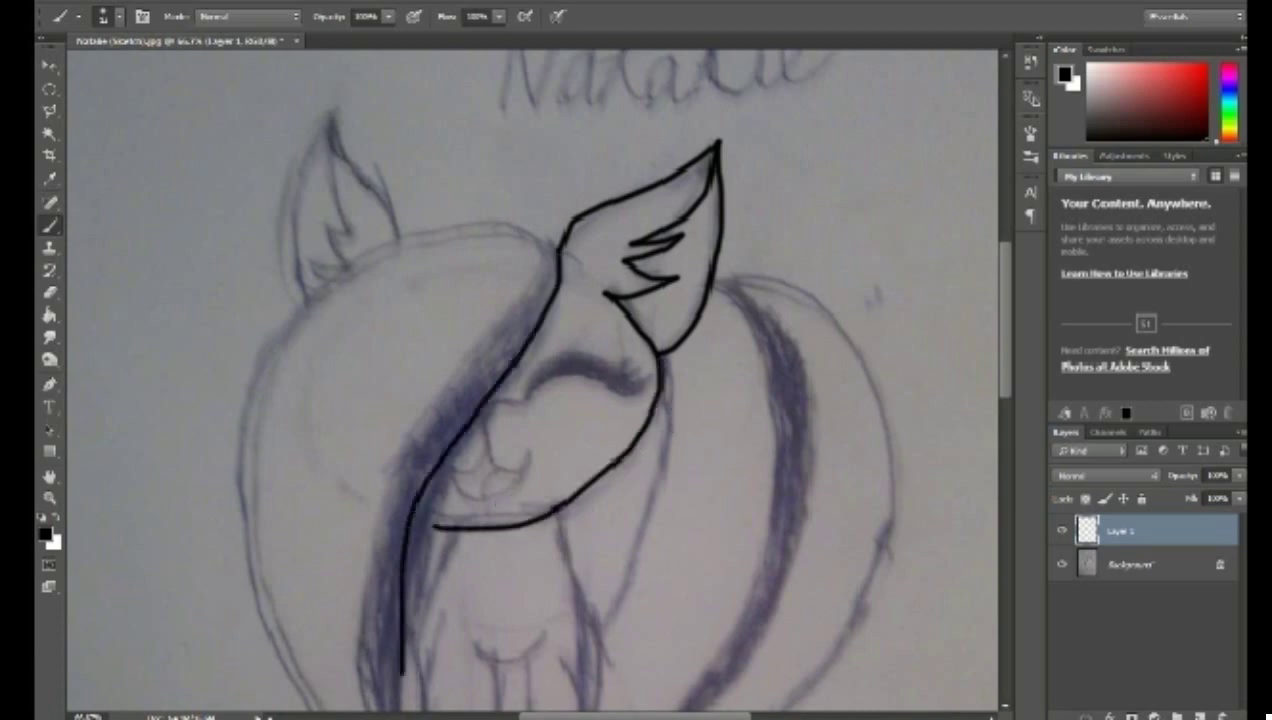
key("ctrl+z")
mouse_move(557, 248)
left_mouse_down()
mouse_move(554, 308)
mouse_move(440, 498)
mouse_move(419, 641)
left_mouse_up()
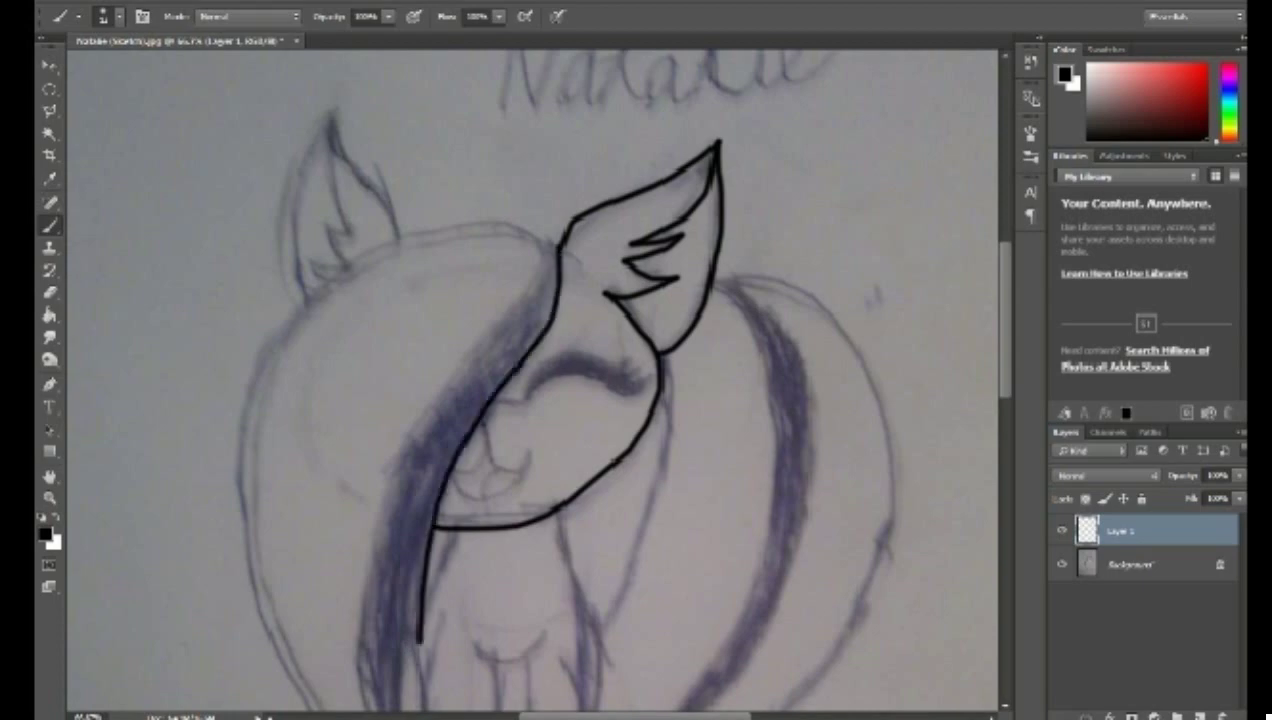
Step: Ink the open smiling mouth and the outline of the closed eye with its lashes
mouse_move(481, 422)
left_mouse_down()
mouse_move(506, 469)
mouse_move(525, 457)
mouse_move(456, 471)
mouse_move(468, 502)
mouse_move(527, 457)
left_mouse_up()
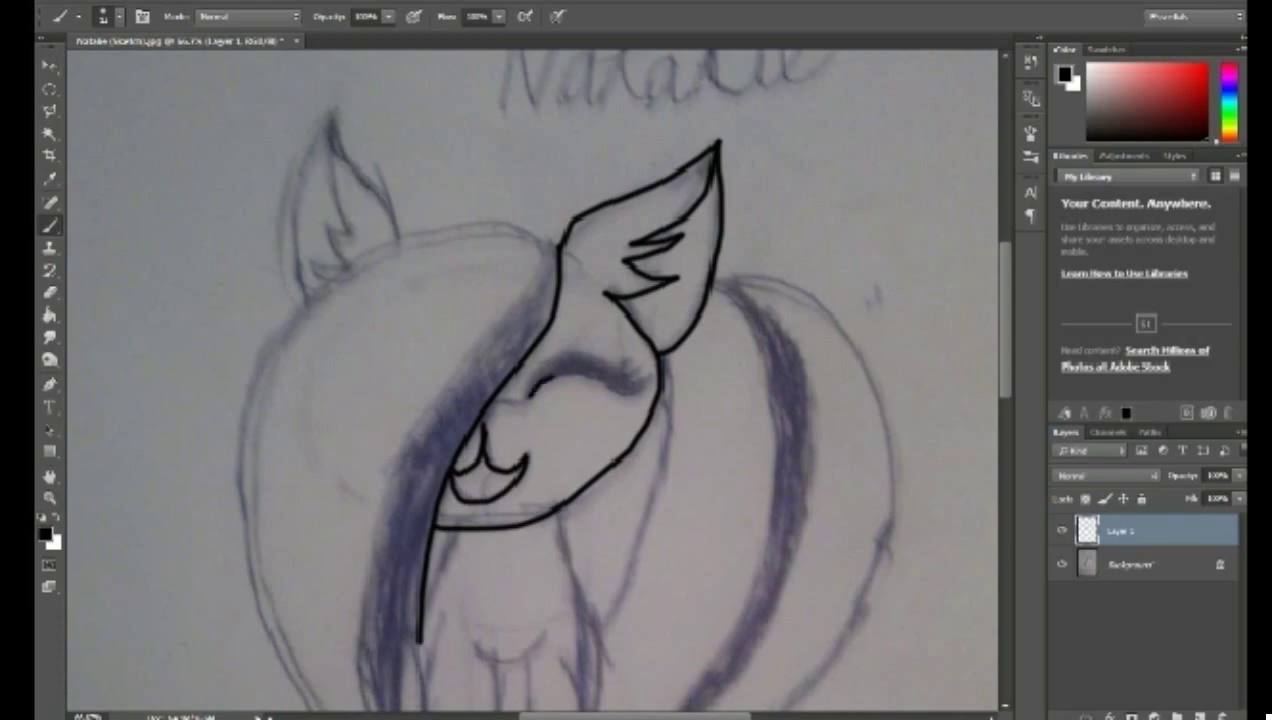
mouse_move(550, 376)
left_mouse_down()
mouse_move(652, 384)
mouse_move(640, 378)
left_mouse_up()
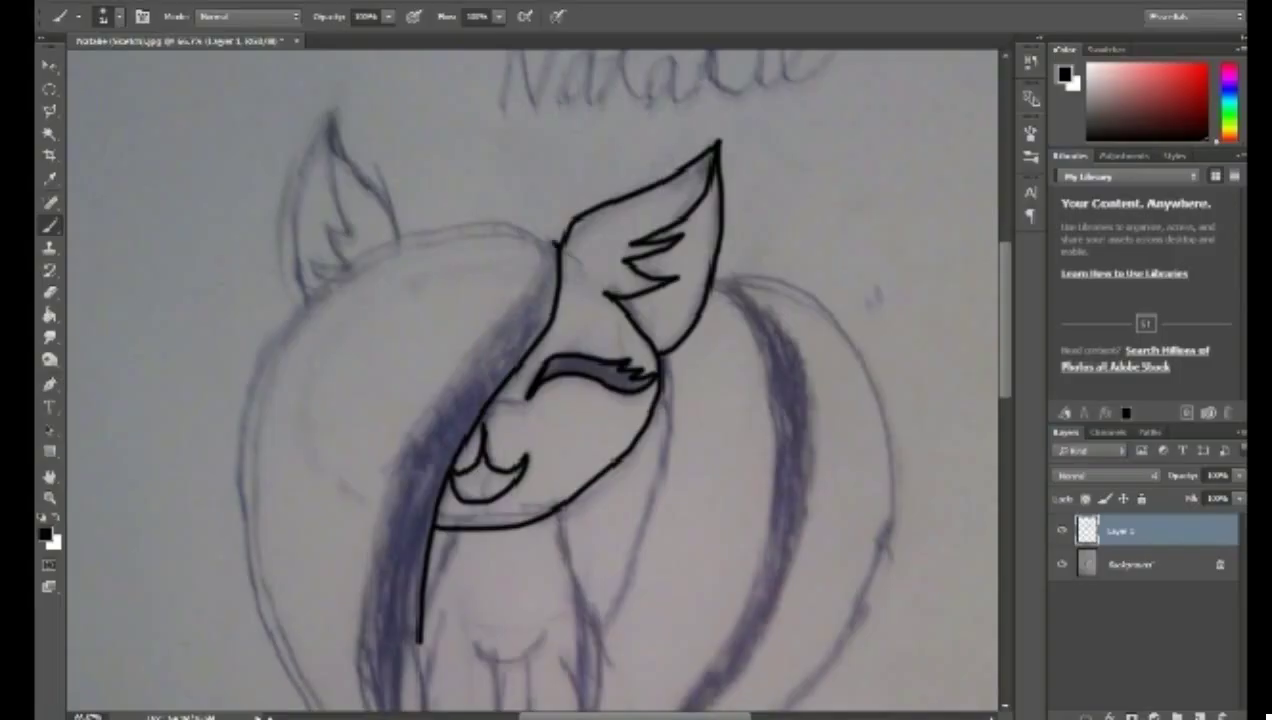
Step: Ink the outer contour of the large hair mass down to its pointed tip and the other edge of the dark stripe
mouse_move(555, 240)
left_mouse_down()
mouse_move(434, 219)
mouse_move(332, 252)
mouse_move(254, 370)
mouse_move(257, 575)
mouse_move(304, 662)
left_mouse_up()
scroll(304, 662, "down", 3)
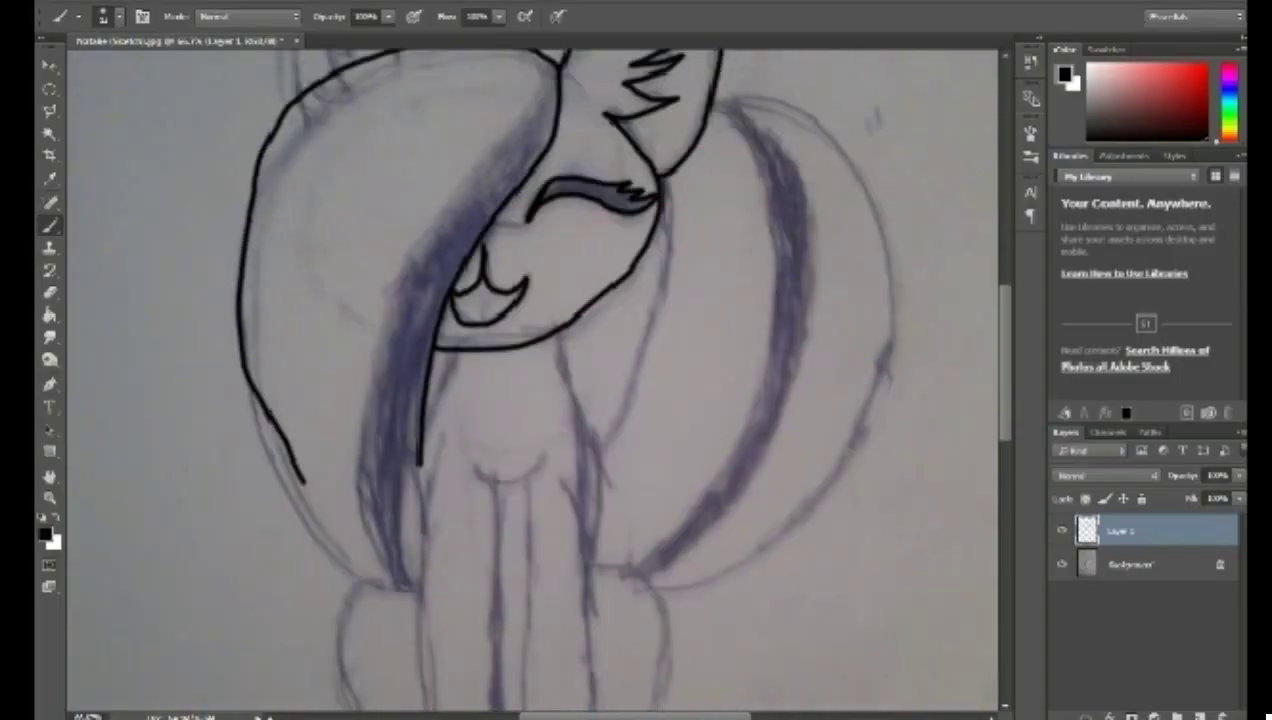
key("ctrl+z")
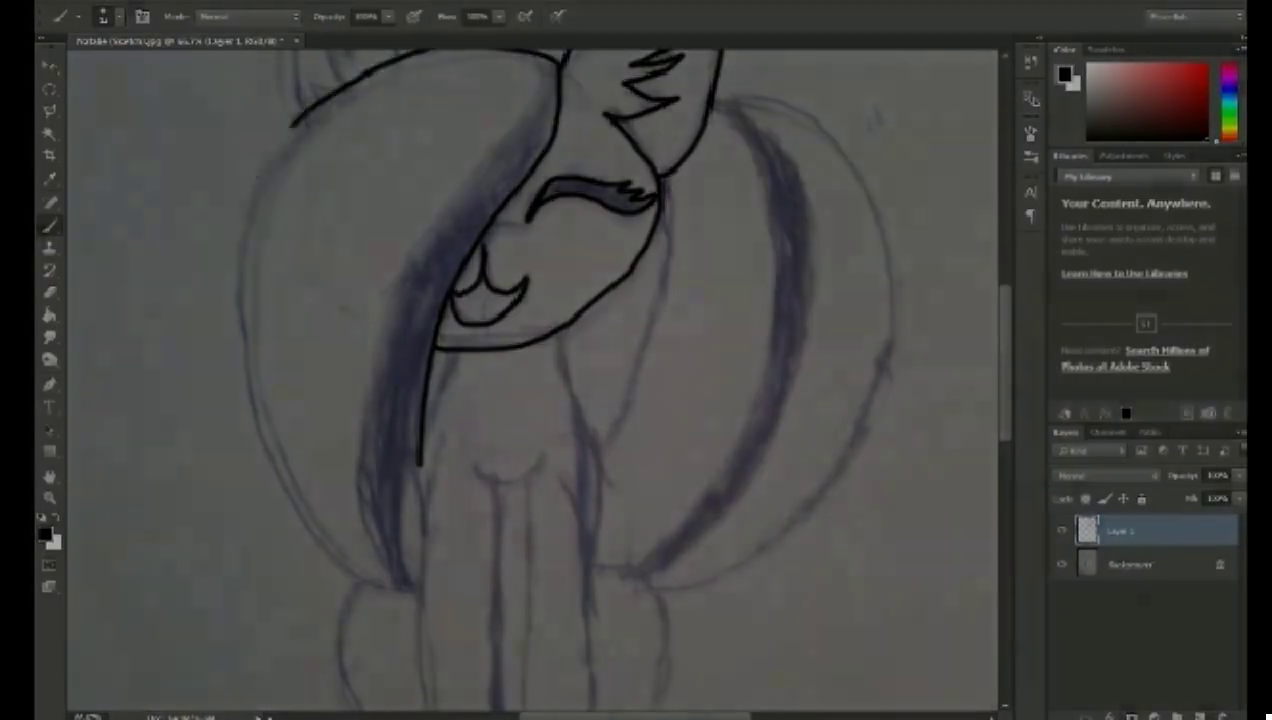
mouse_move(284, 128)
left_mouse_down()
mouse_move(303, 522)
mouse_move(401, 630)
mouse_move(418, 462)
left_mouse_up()
mouse_move(400, 626)
left_mouse_down()
mouse_move(356, 536)
mouse_move(412, 284)
mouse_move(553, 62)
left_mouse_up()
Step: Ink the neck and outer edge of the front leg on the tail side, plus the small chest curve between the legs
mouse_move(556, 333)
left_mouse_down()
mouse_move(578, 432)
mouse_move(566, 605)
left_mouse_up()
scroll(566, 605, "down", 3)
scroll(566, 400, "down", 2)
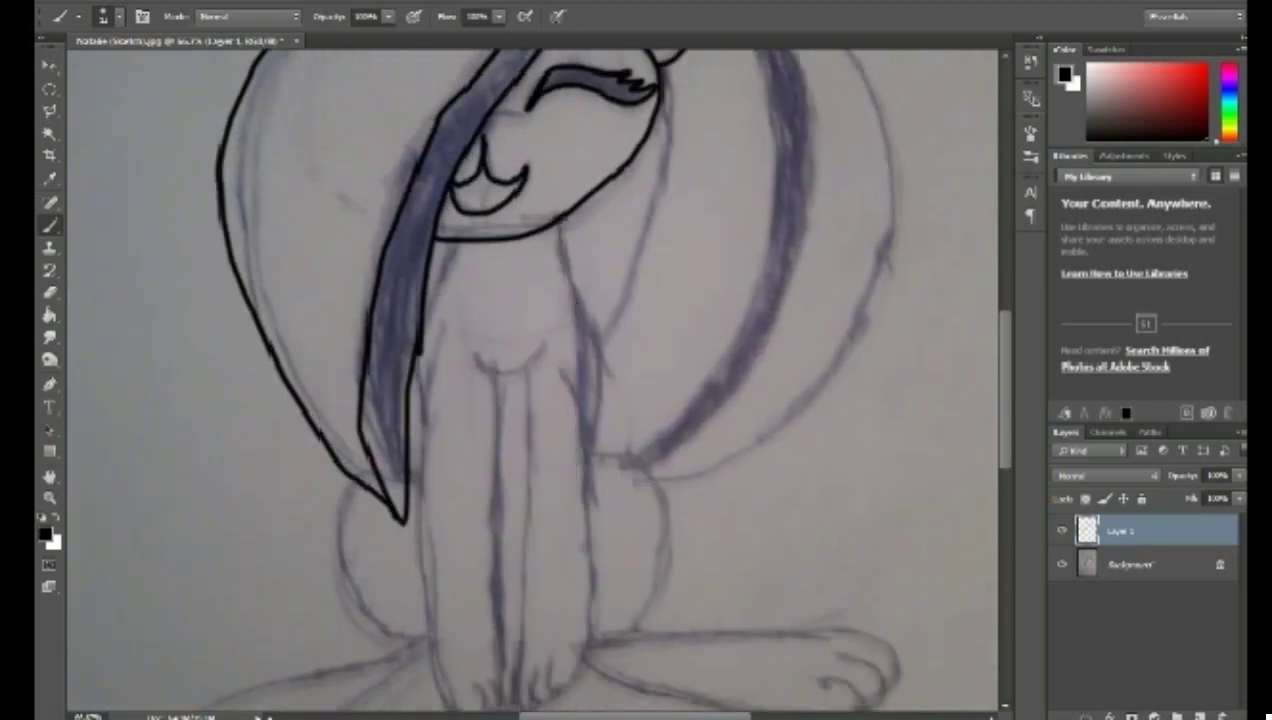
mouse_move(560, 245)
left_mouse_down()
mouse_move(586, 400)
mouse_move(576, 545)
mouse_move(587, 636)
left_mouse_up()
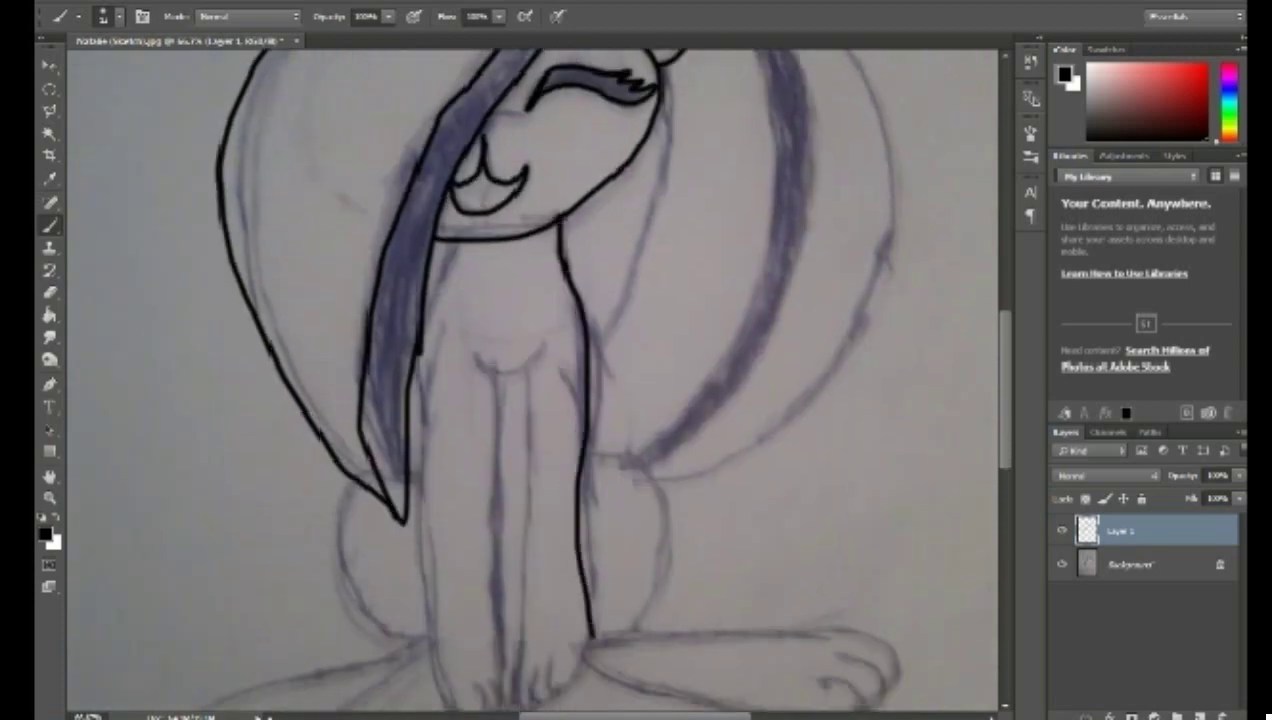
key("ctrl+z")
mouse_move(556, 218)
left_mouse_down()
mouse_move(595, 372)
mouse_move(567, 692)
mouse_move(510, 680)
mouse_move(524, 378)
mouse_move(484, 366)
mouse_move(522, 367)
mouse_move(539, 343)
mouse_move(499, 371)
mouse_move(540, 347)
left_mouse_up()
key("ctrl+z")
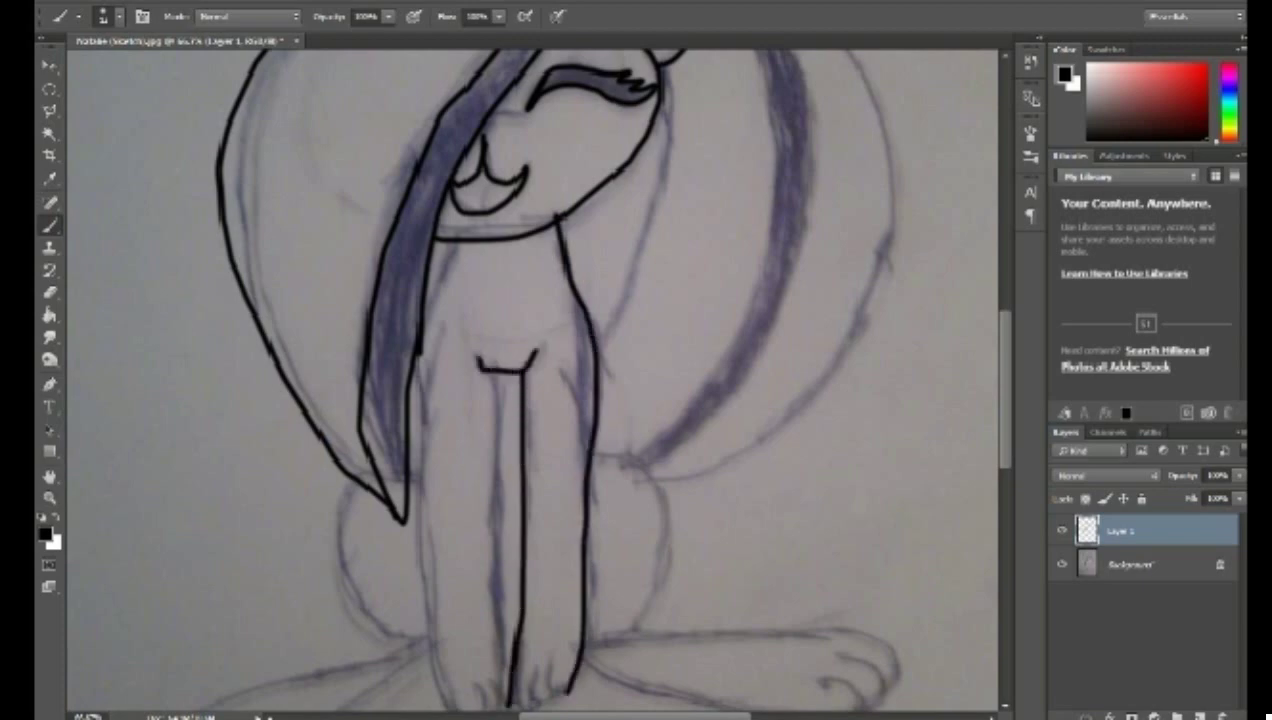
Step: Ink the gap line between the front legs and the outer edge of the front leg on the hair side
mouse_move(494, 388)
left_mouse_down()
mouse_move(491, 668)
mouse_move(505, 703)
mouse_move(582, 693)
mouse_move(516, 706)
left_mouse_up()
key("ctrl+z")
scroll(590, 380, "down", 1)
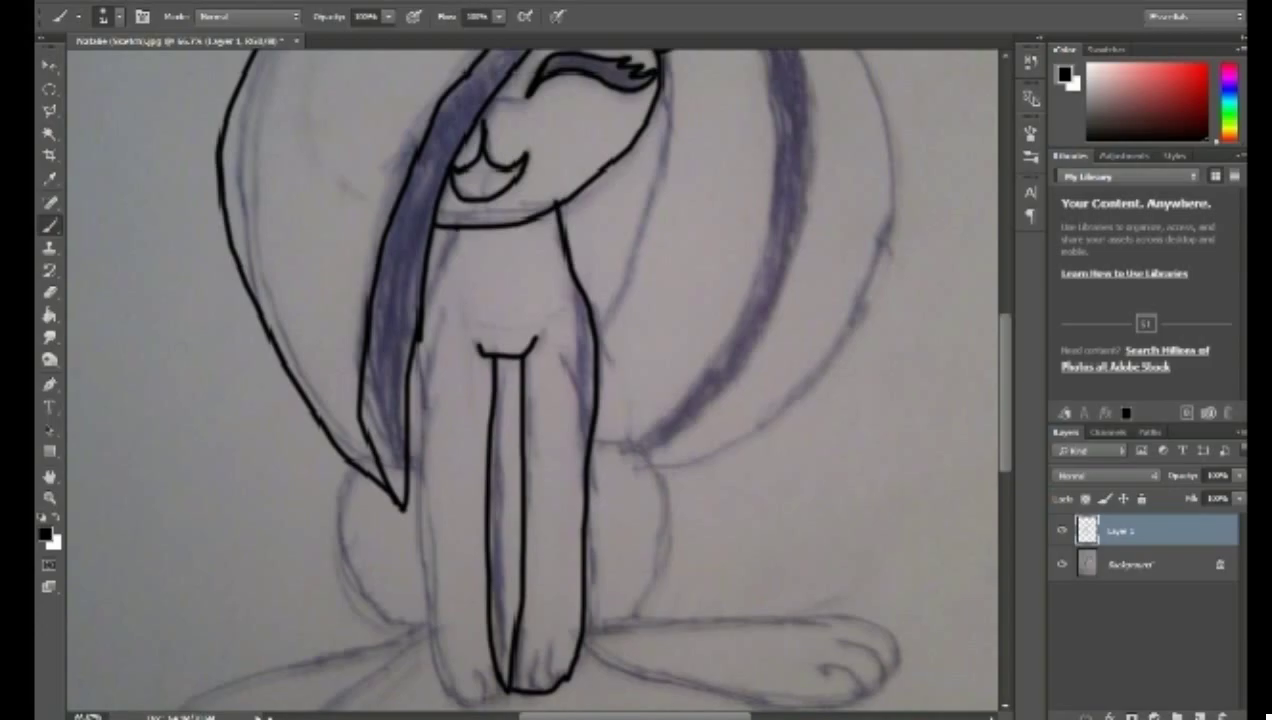
mouse_move(456, 229)
left_mouse_down()
mouse_move(422, 320)
mouse_move(415, 628)
mouse_move(500, 694)
left_mouse_up()
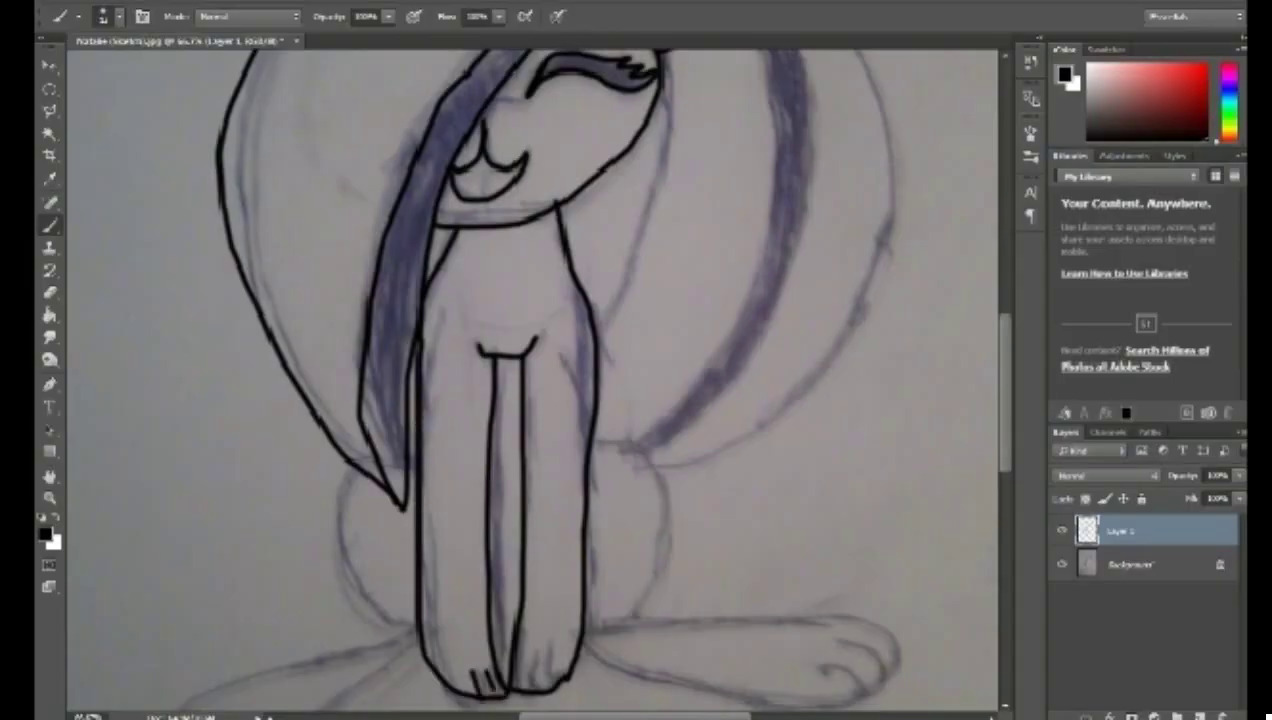
Step: Ink short toe lines on both front paws, undoing the strokes that miss the sketch
left_click_drag(535, 650, 524, 684)
left_click(1030, 61)
left_click(905, 86)
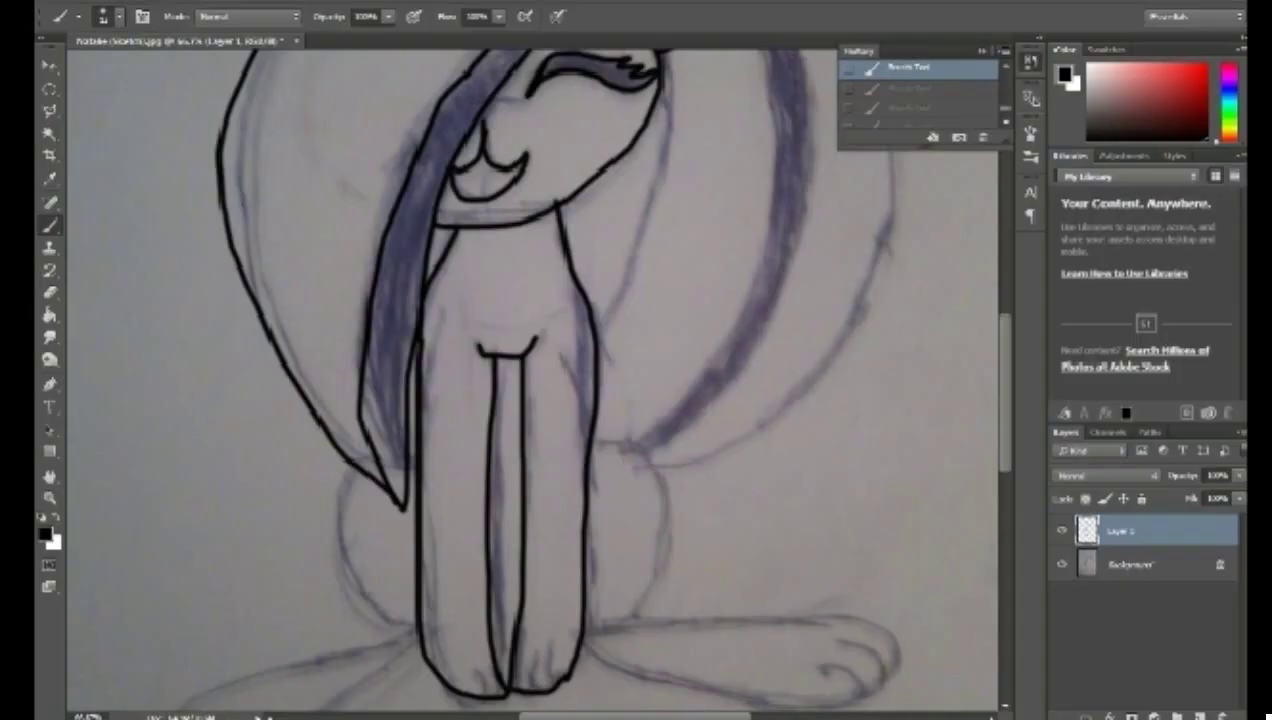
left_click(1030, 62)
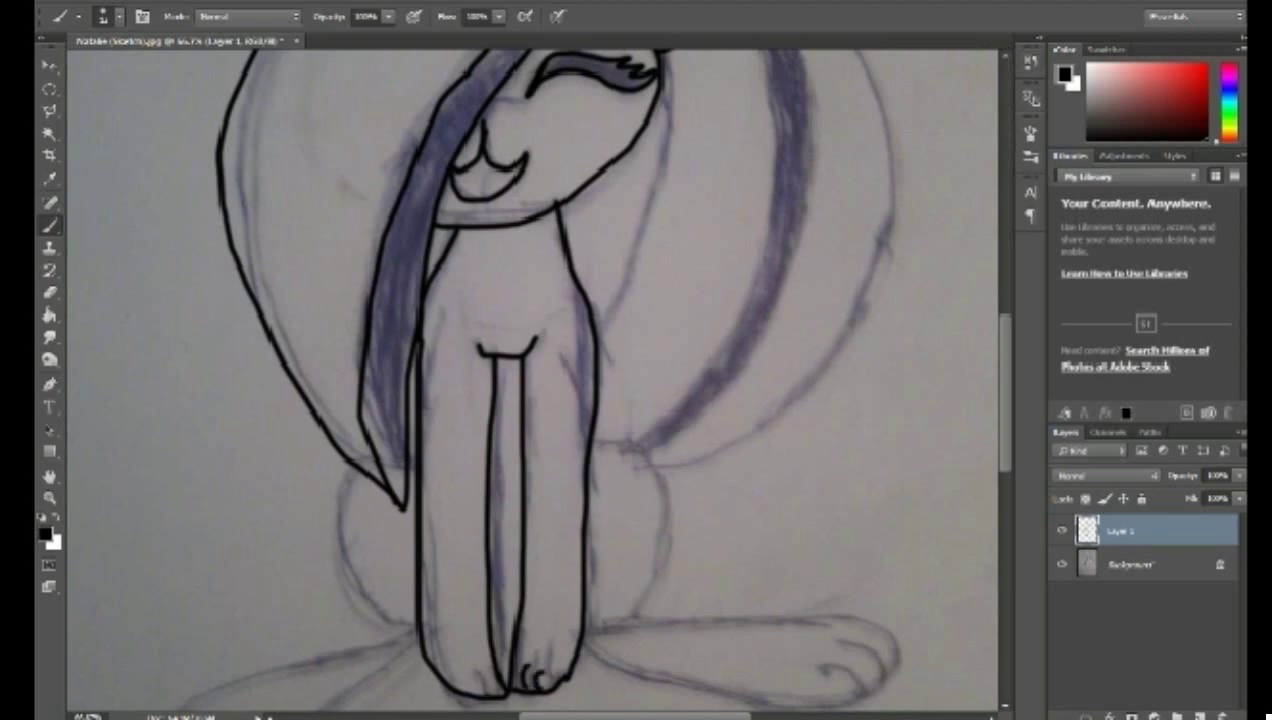
key("ctrl+z")
key("ctrl+alt+z")
key("ctrl+alt+z")
key("ctrl+alt+z")
key("ctrl+alt+z")
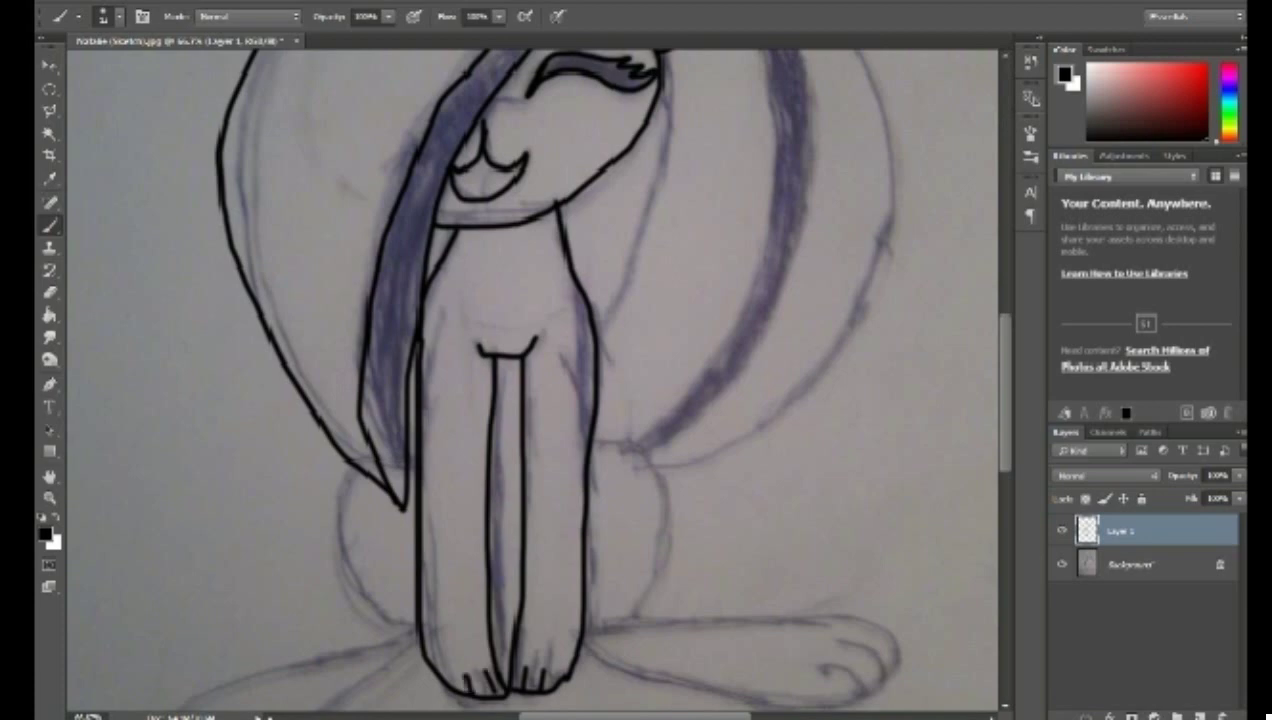
Step: Ink both rounded haunches and the outstretched hind legs with their paws
mouse_move(591, 438)
left_mouse_down()
mouse_move(658, 491)
mouse_move(658, 541)
mouse_move(604, 626)
mouse_move(783, 619)
mouse_move(887, 638)
mouse_move(897, 658)
mouse_move(892, 674)
mouse_move(836, 635)
mouse_move(892, 670)
mouse_move(877, 690)
mouse_move(822, 666)
mouse_move(862, 700)
mouse_move(652, 681)
mouse_move(582, 638)
left_mouse_up()
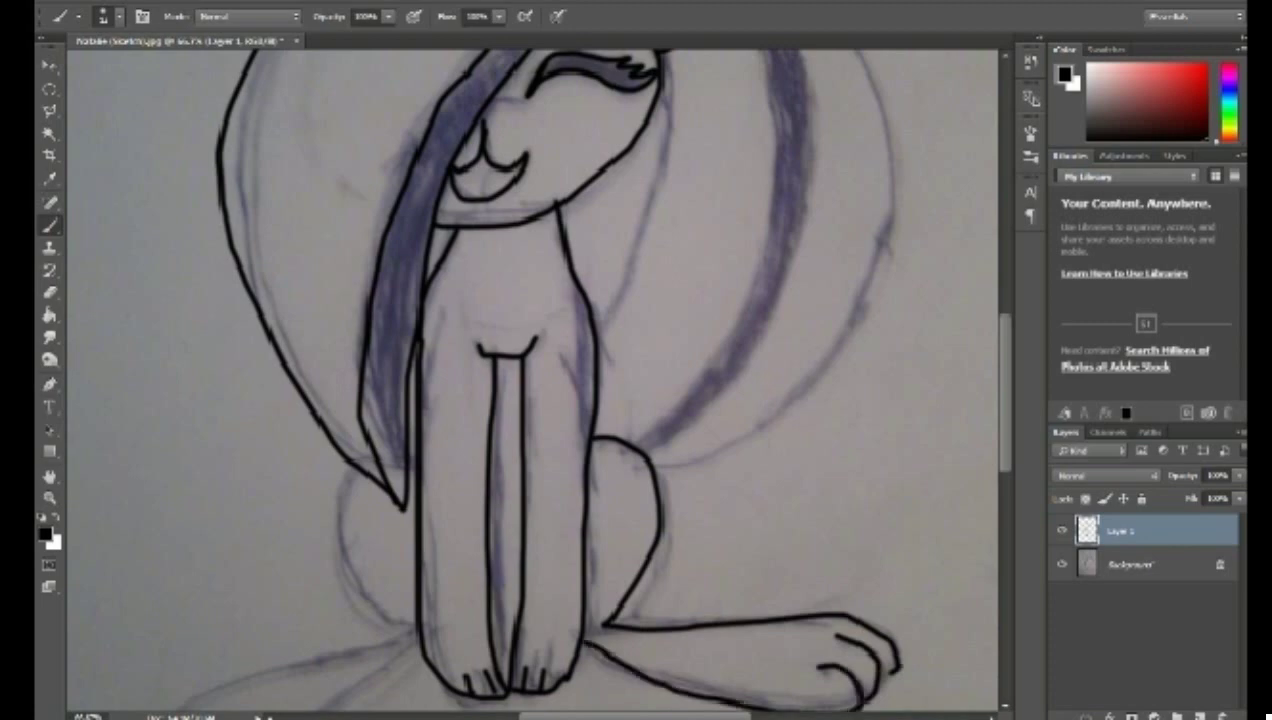
scroll(586, 379, "down", 2)
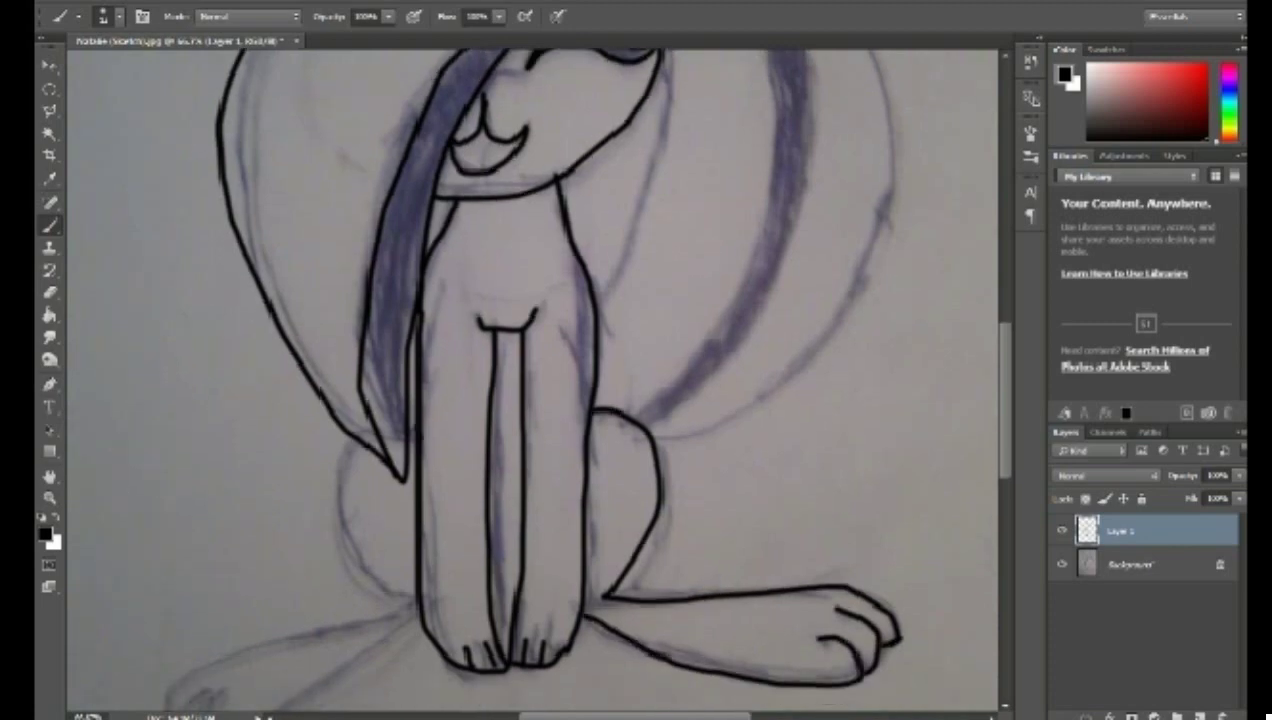
mouse_move(340, 430)
left_mouse_down()
mouse_move(360, 565)
mouse_move(410, 592)
left_mouse_up()
scroll(586, 379, "down", 2)
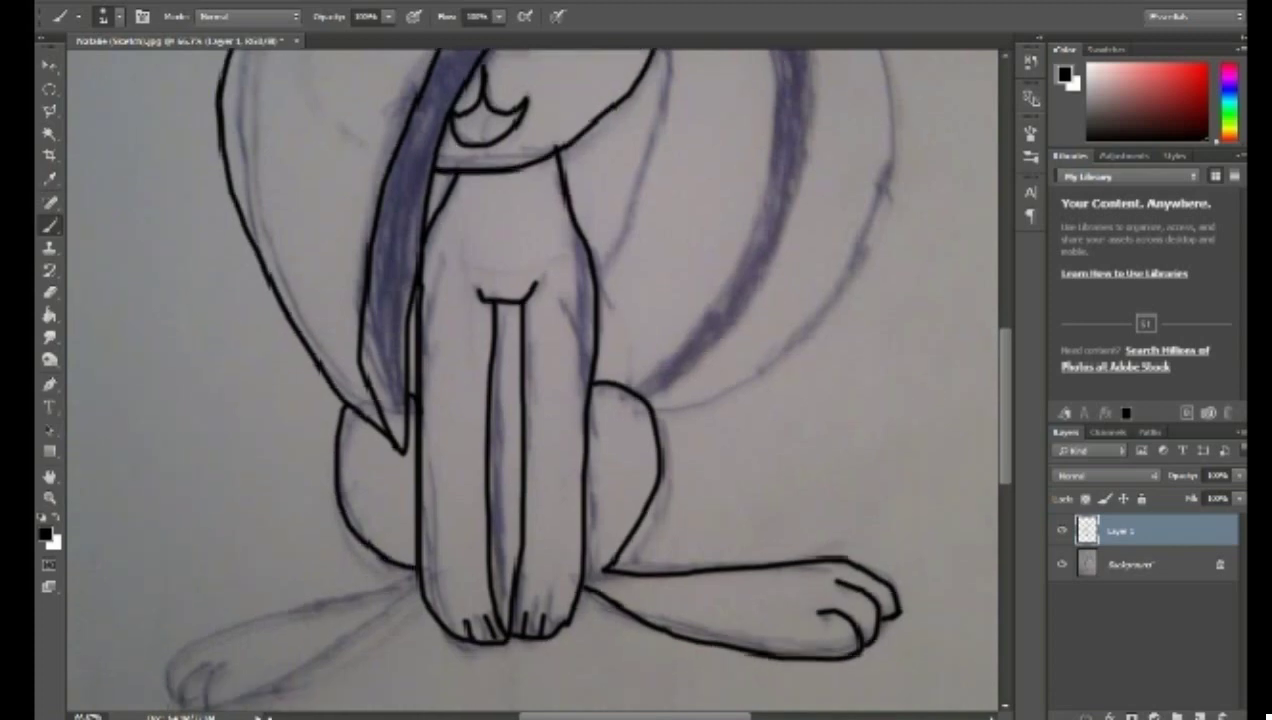
scroll(586, 379, "left", 3)
scroll(586, 379, "left", 1)
mouse_move(572, 575)
left_mouse_down()
mouse_move(430, 578)
mouse_move(292, 612)
mouse_move(326, 652)
mouse_move(515, 615)
mouse_move(572, 588)
left_mouse_up()
scroll(572, 588, "up", 2)
scroll(572, 588, "up", 4)
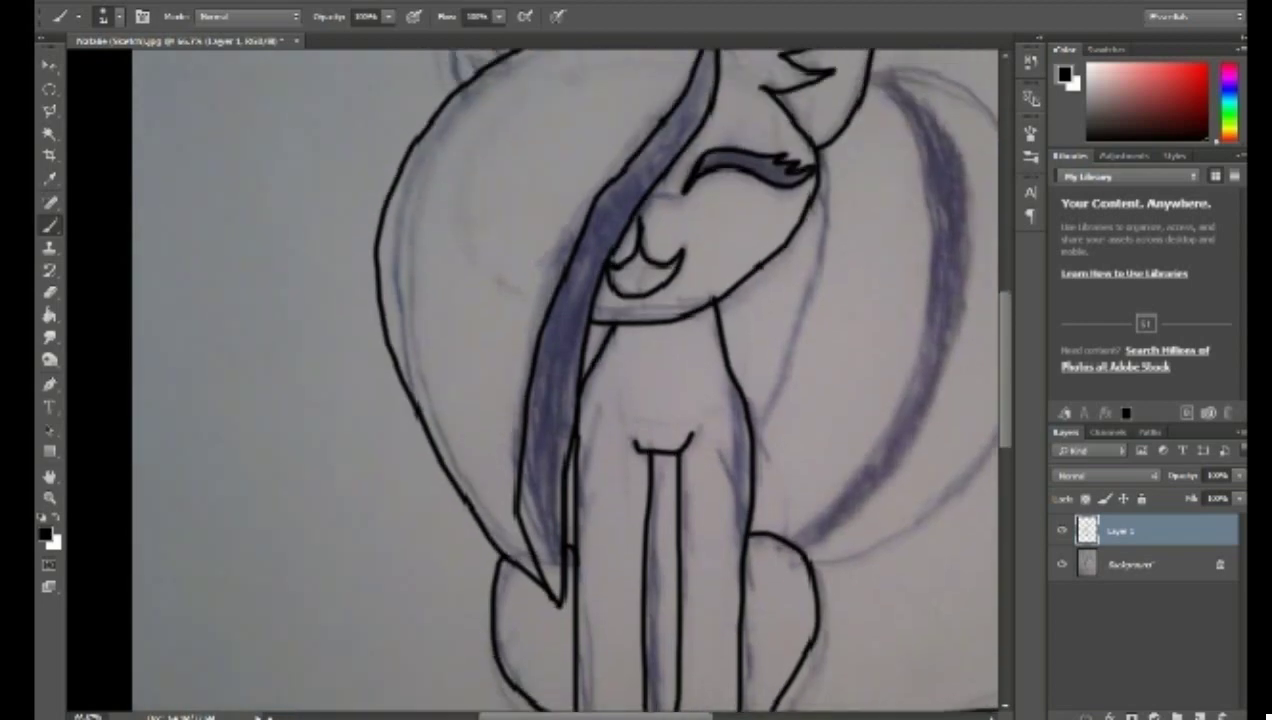
Step: Ink the hair strand behind the cheek and the large curved tail with one edge of its dark stripe
mouse_move(818, 206)
left_mouse_down()
mouse_move(803, 418)
mouse_move(758, 494)
left_mouse_up()
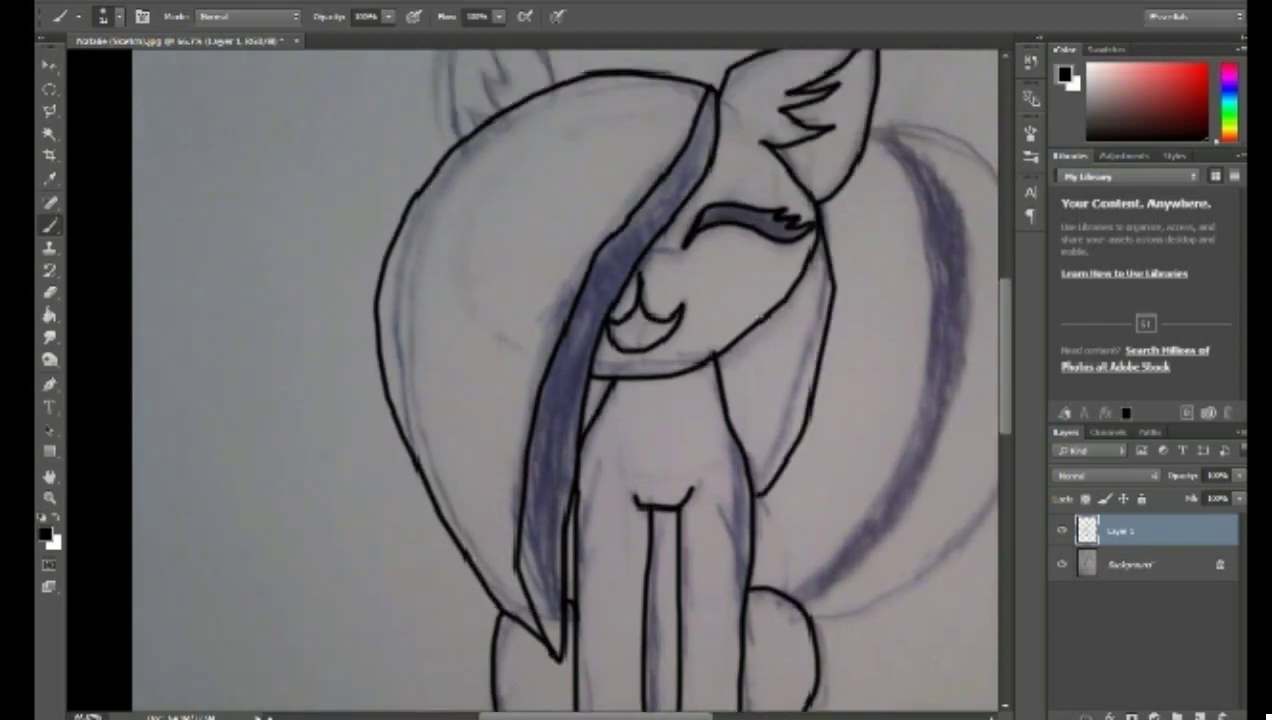
scroll(762, 317, "right", 1)
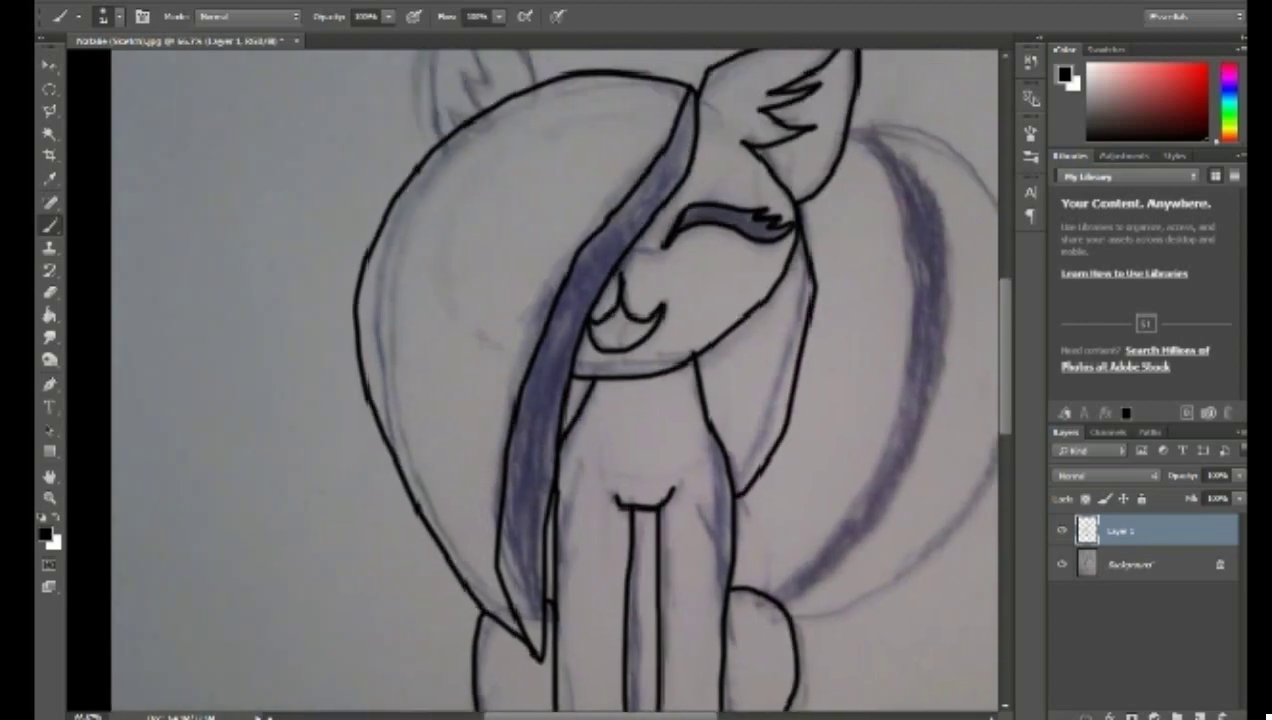
scroll(550, 380, "right", 5)
mouse_move(645, 585)
left_mouse_down()
mouse_move(750, 480)
mouse_move(772, 168)
mouse_move(735, 128)
mouse_move(890, 185)
mouse_move(903, 505)
mouse_move(690, 612)
left_mouse_up()
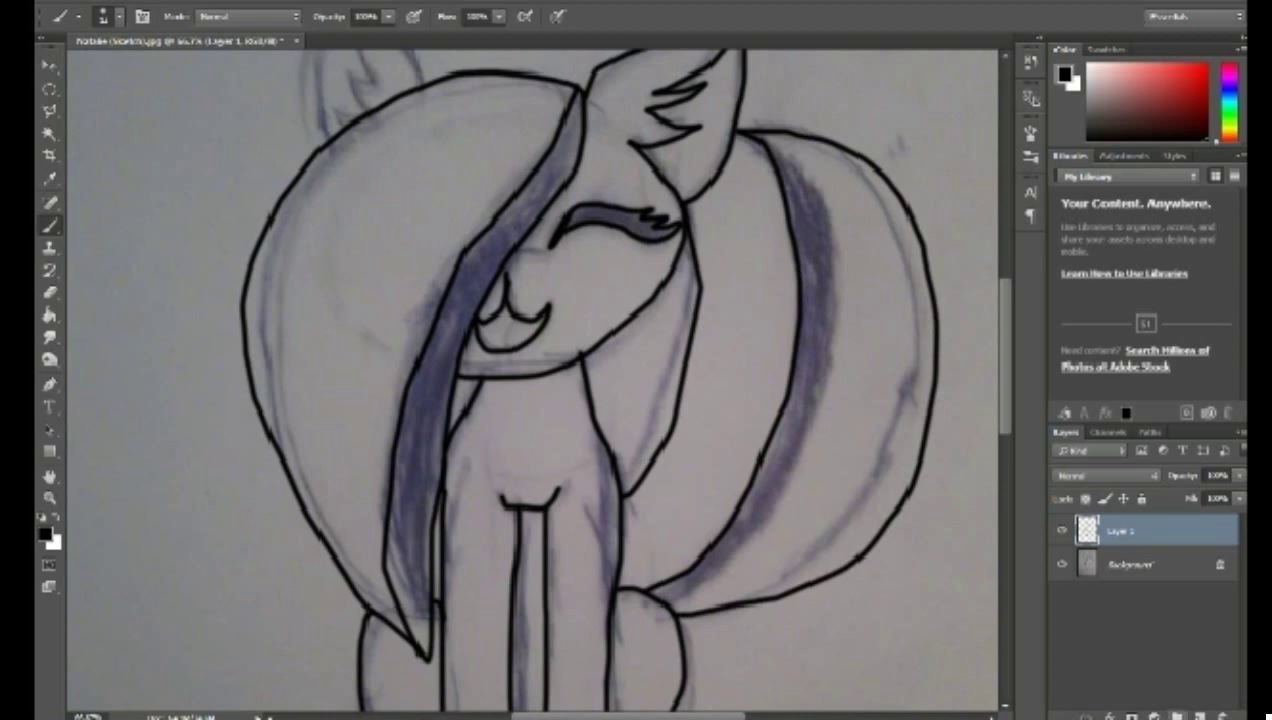
left_click(50, 315)
left_click(330, 320)
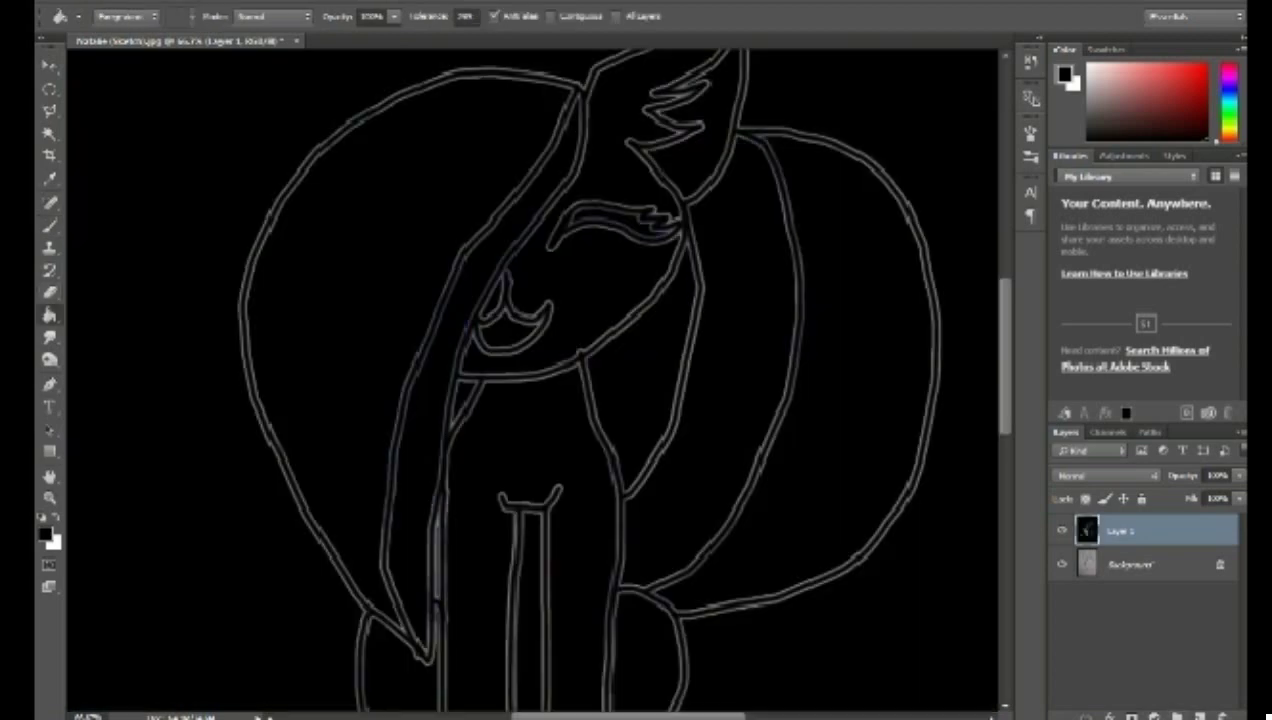
key("ctrl+z")
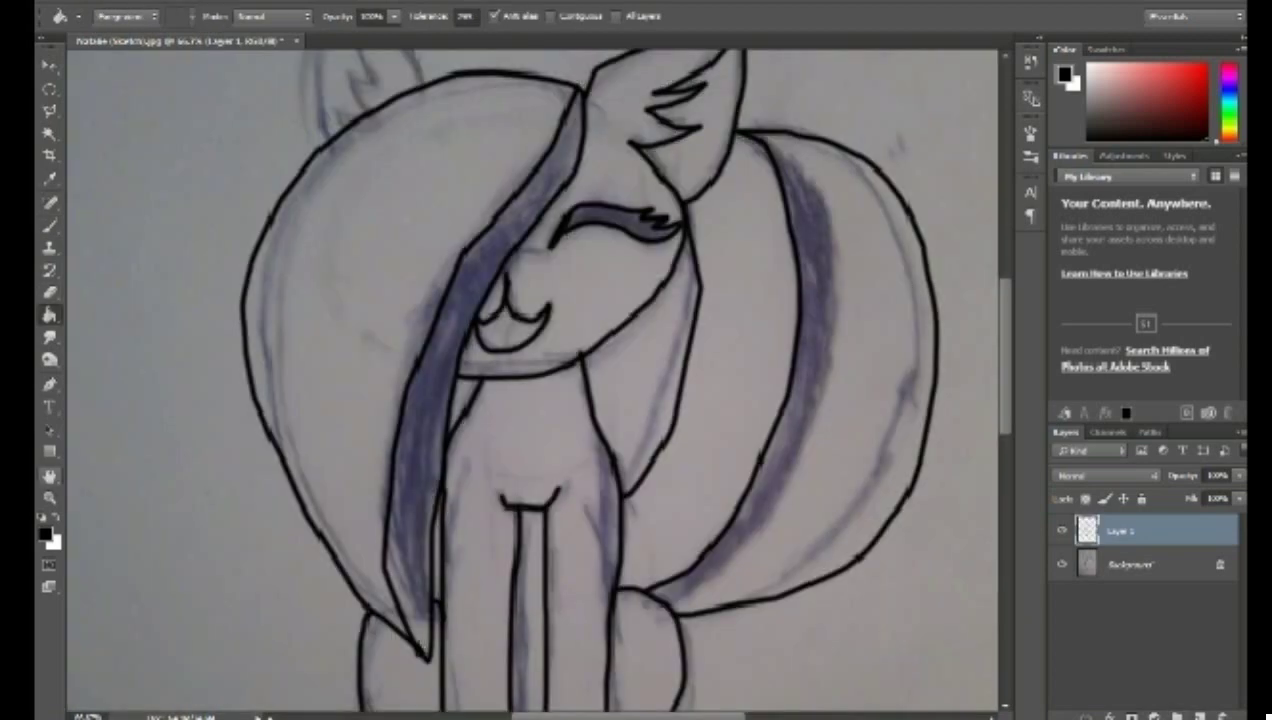
Step: Restrict the Paint Bucket to contiguous areas and try filling at the upper lash line of the closed eye
left_click(50, 497)
left_click(550, 243)
left_click(603, 207)
left_click(615, 185)
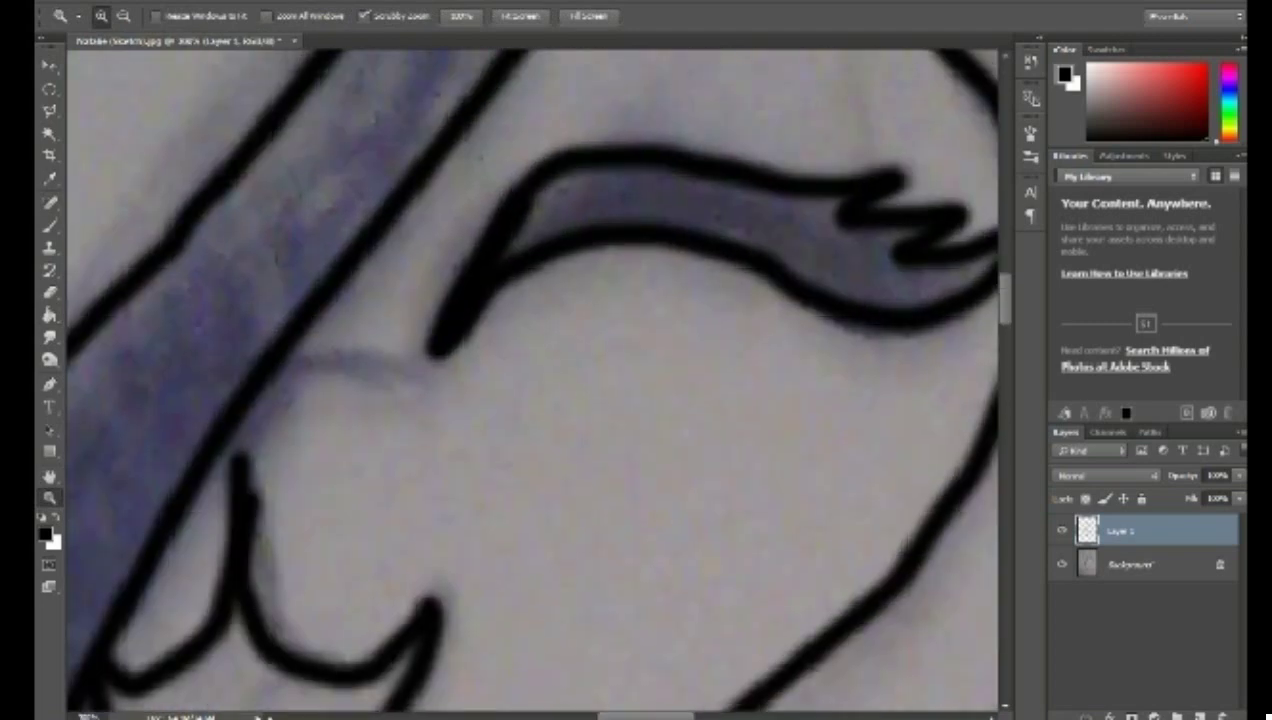
scroll(610, 200, "up", 1)
left_click(49, 314)
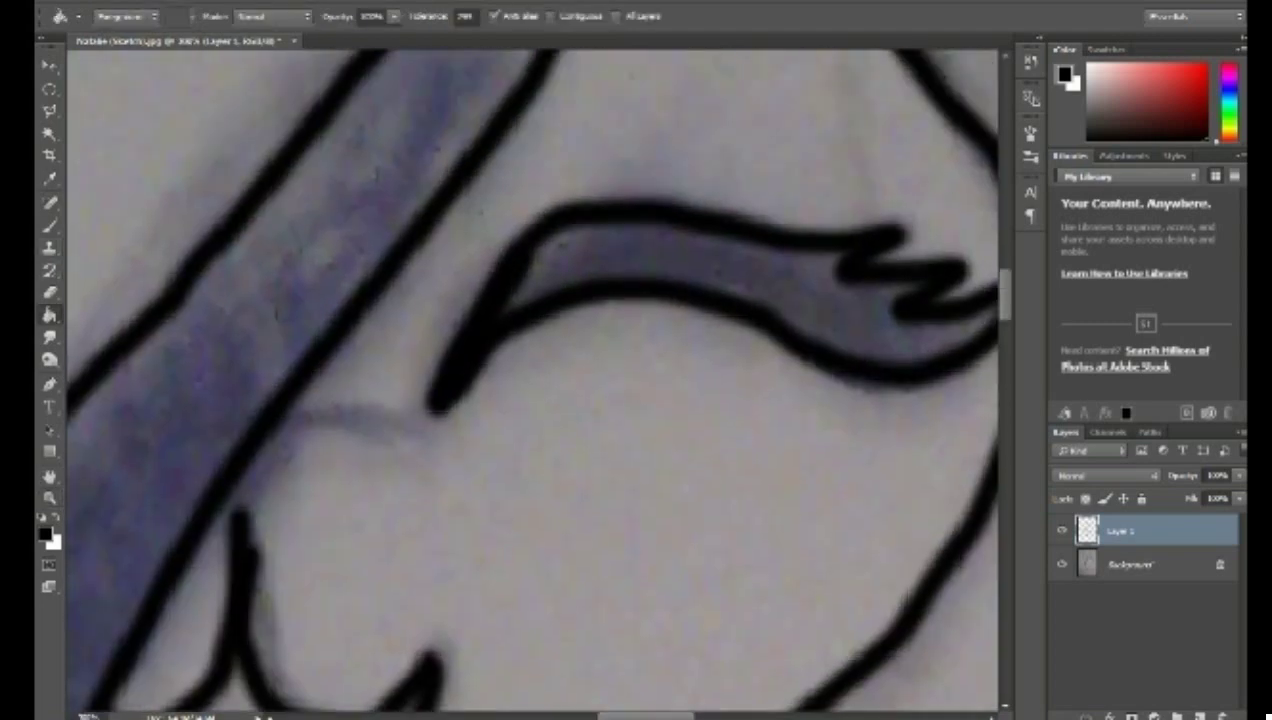
left_click(610, 213)
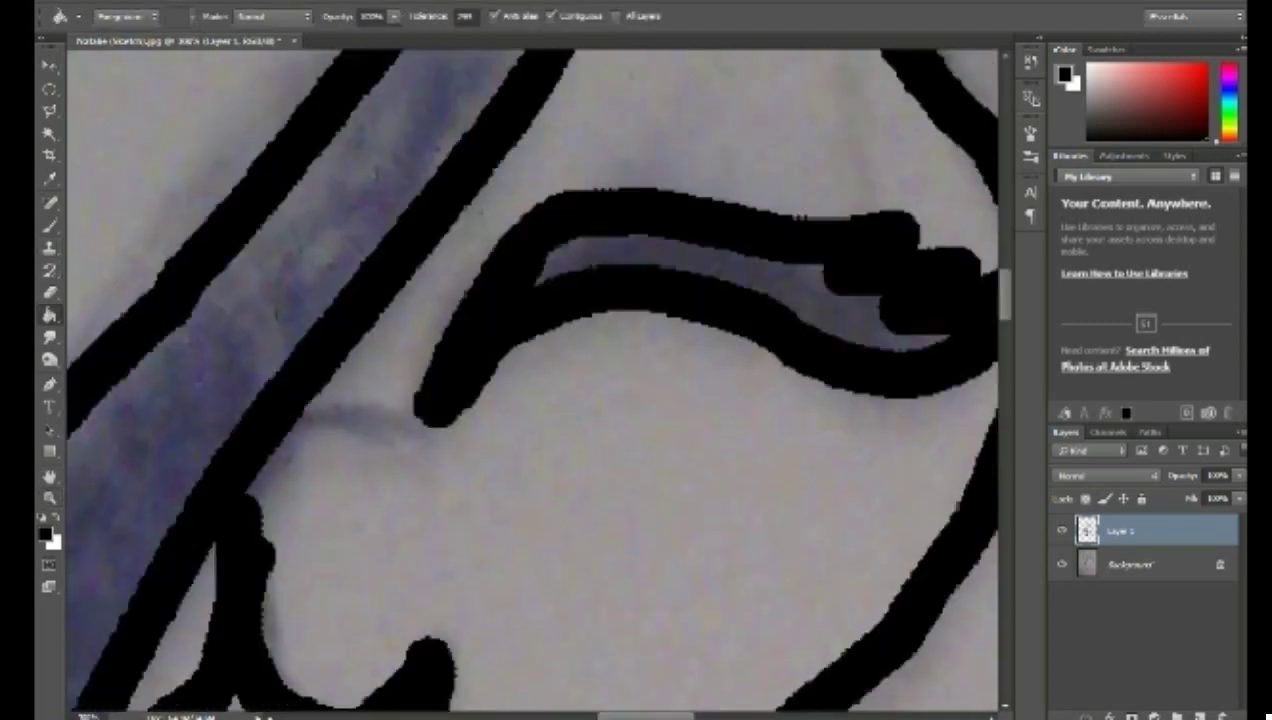
key("ctrl+z")
Step: Turn off anti-aliasing for the Paint Bucket and fill the inside of the closed eye's lash shape with black
left_click(494, 16)
left_click(612, 215)
key("ctrl+z")
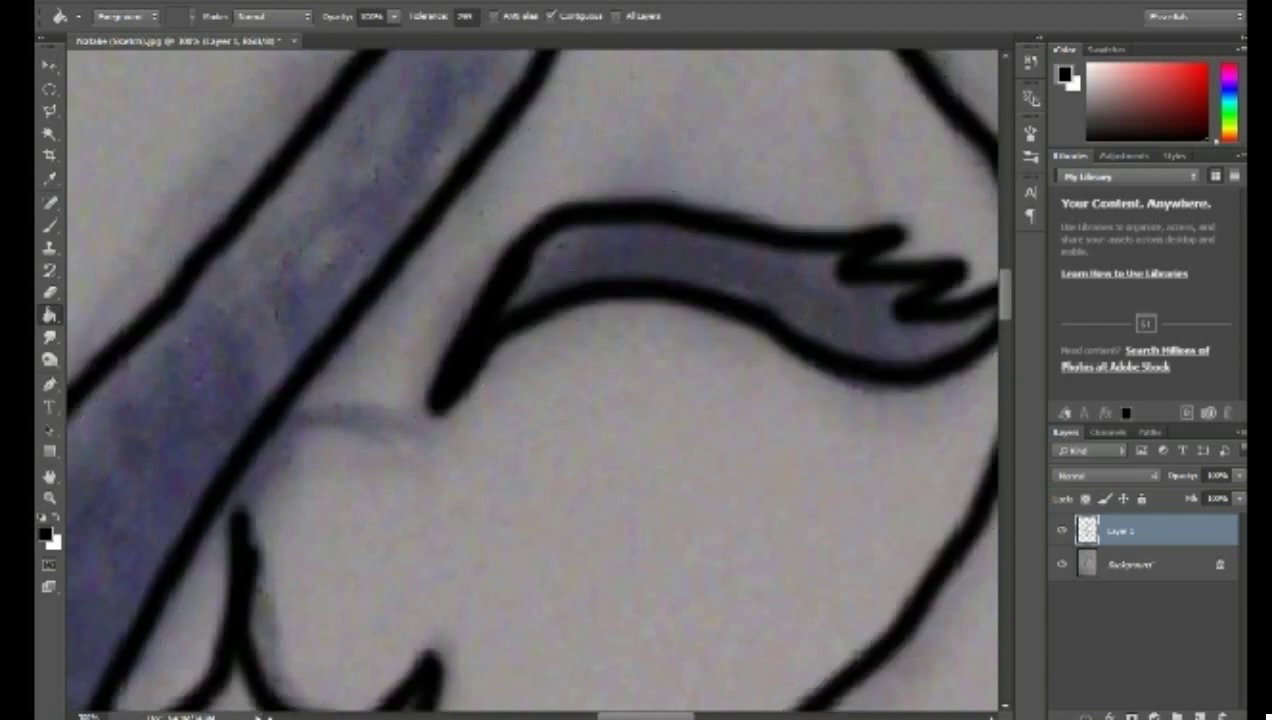
left_click(650, 253)
key("ctrl+z")
key("ctrl+z")
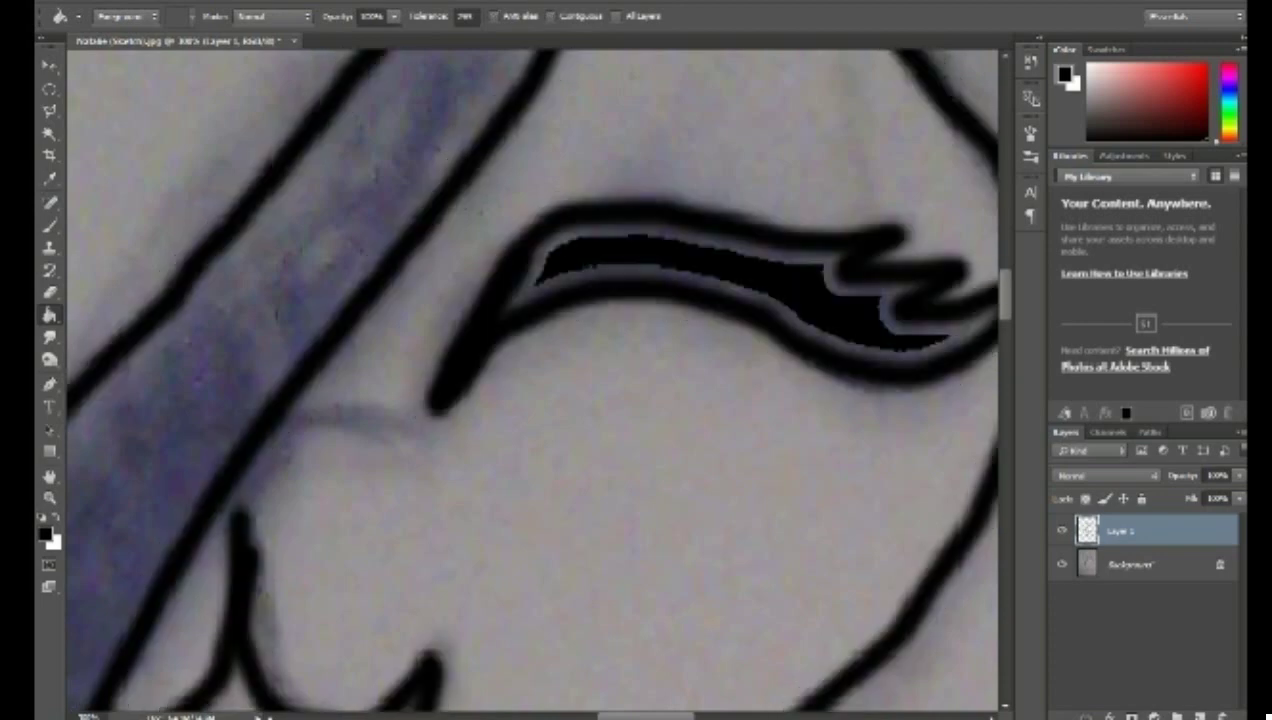
key("ctrl+z")
key("ctrl+z")
key("ctrl+z")
key("ctrl+z")
Step: Ink the nose above the mouth and the outline of the remaining ear behind the hair
key("z")
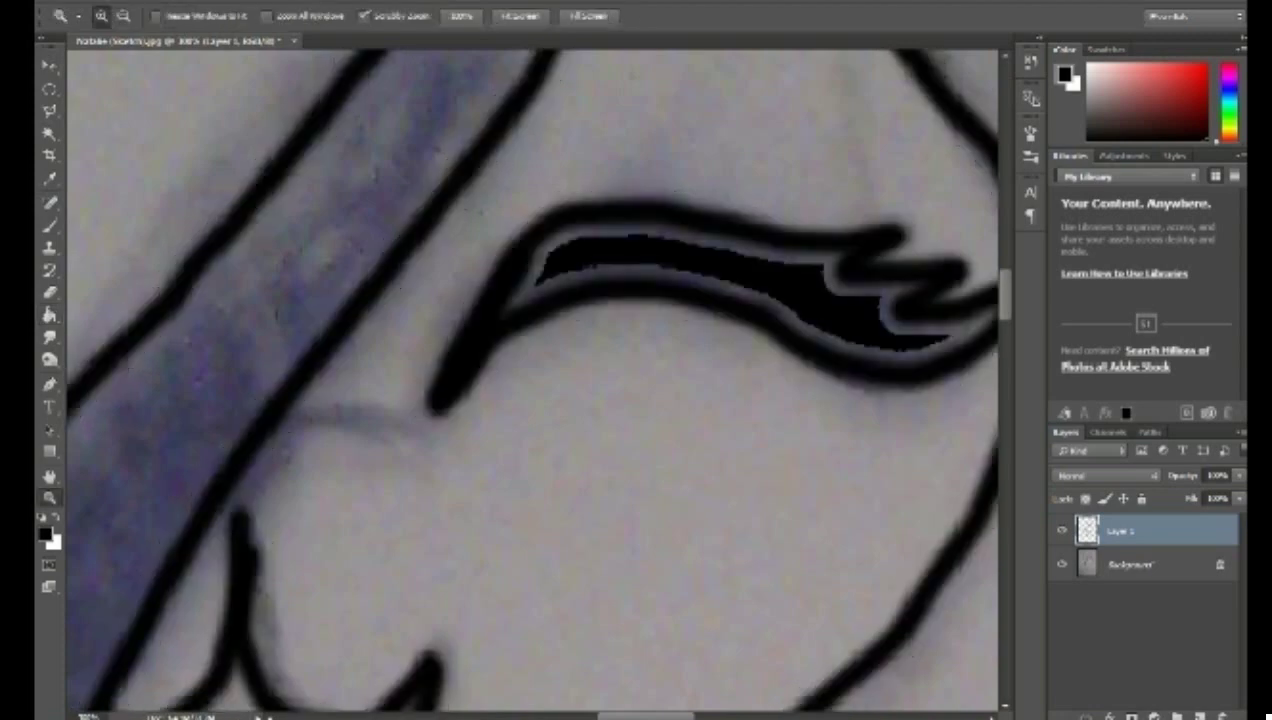
right_click(257, 527)
left_click(318, 541)
key("ctrl+plus")
key("ctrl+plus")
key("ctrl+plus")
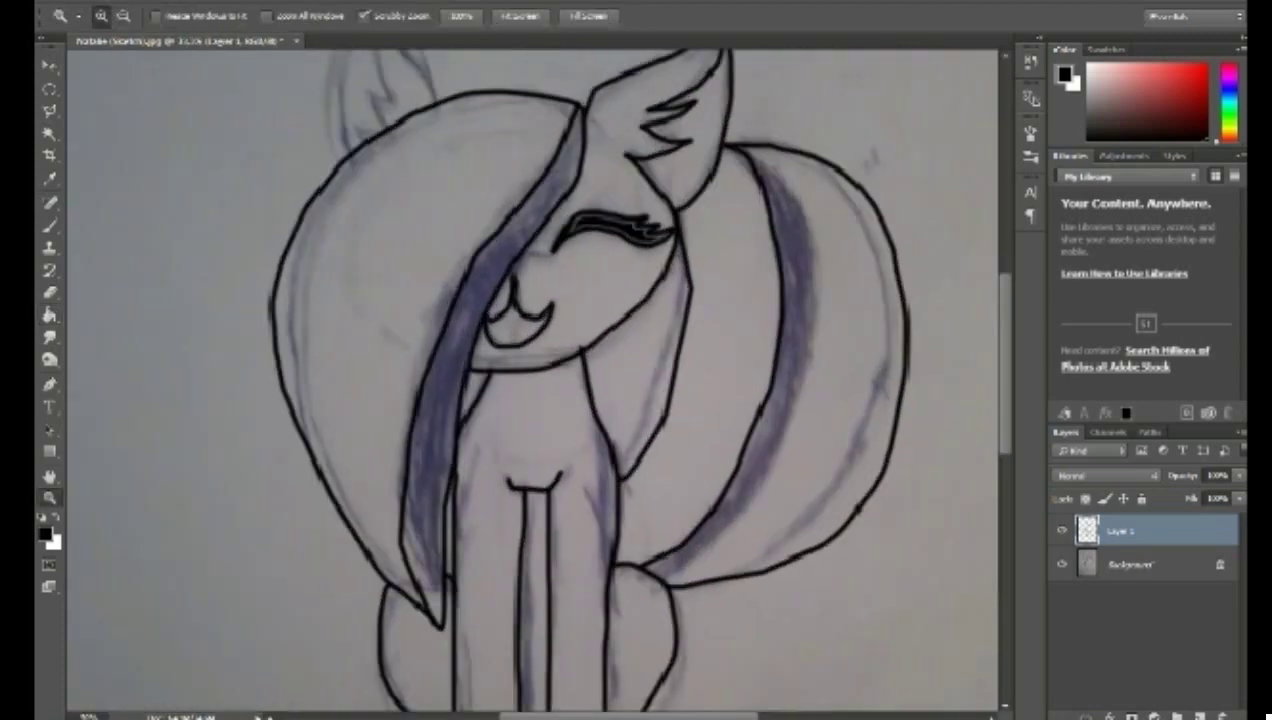
key("ctrl+z")
key("b")
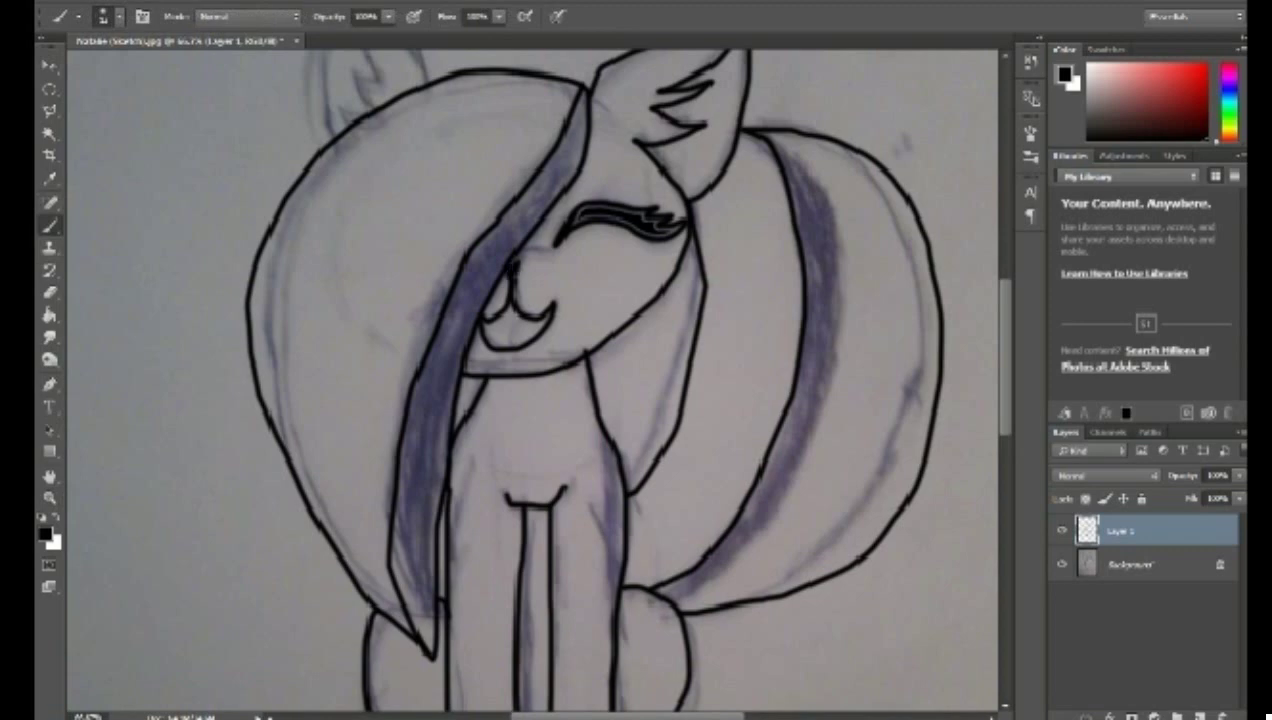
scroll(526, 248, "up", 5)
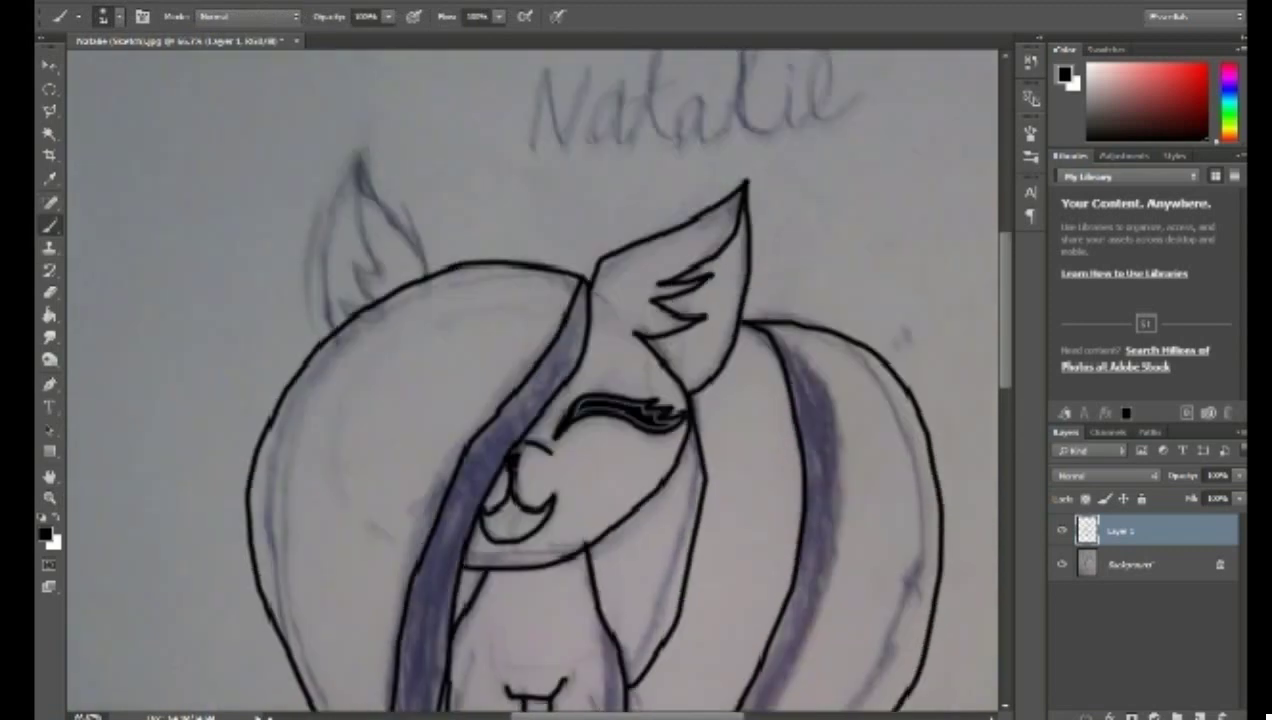
mouse_move(425, 274)
left_mouse_down()
mouse_move(366, 145)
mouse_move(330, 208)
mouse_move(325, 290)
mouse_move(343, 322)
left_mouse_up()
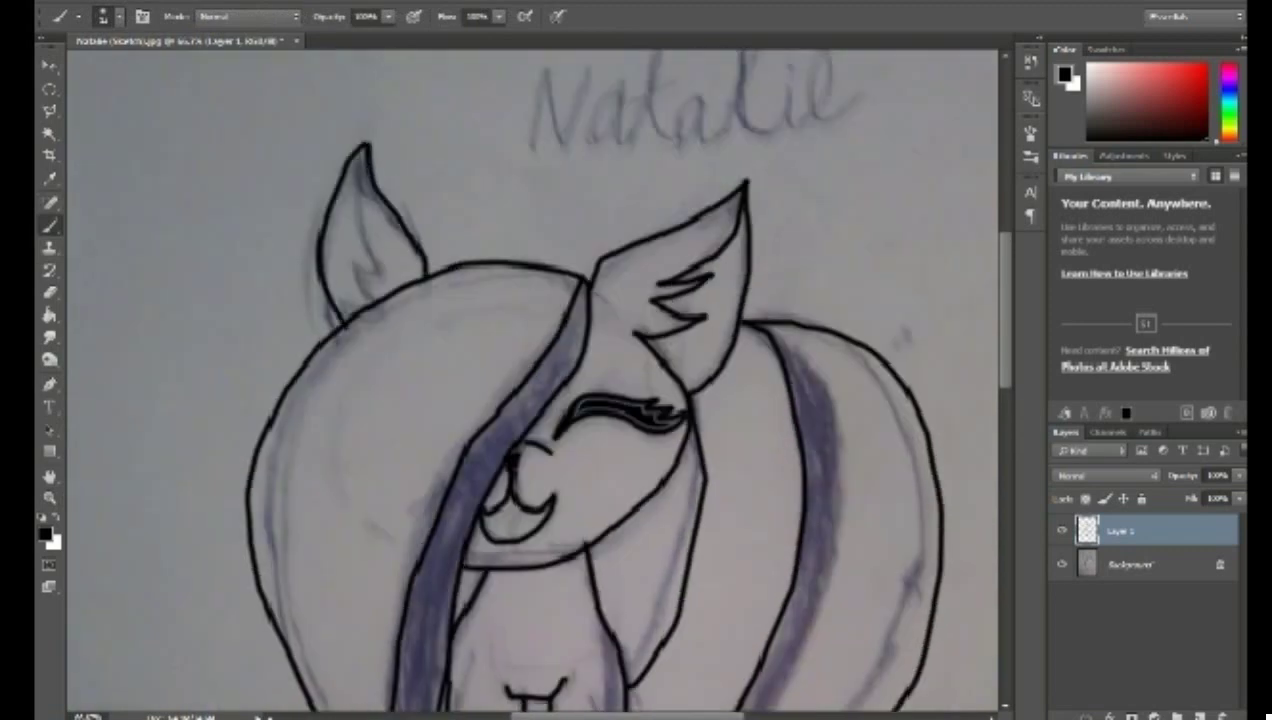
Step: Ink the inner edge and fur tufts inside the ear behind the hair
left_click_drag(388, 160, 354, 262)
mouse_move(374, 238)
left_mouse_down()
mouse_move(350, 283)
mouse_move(360, 285)
left_mouse_up()
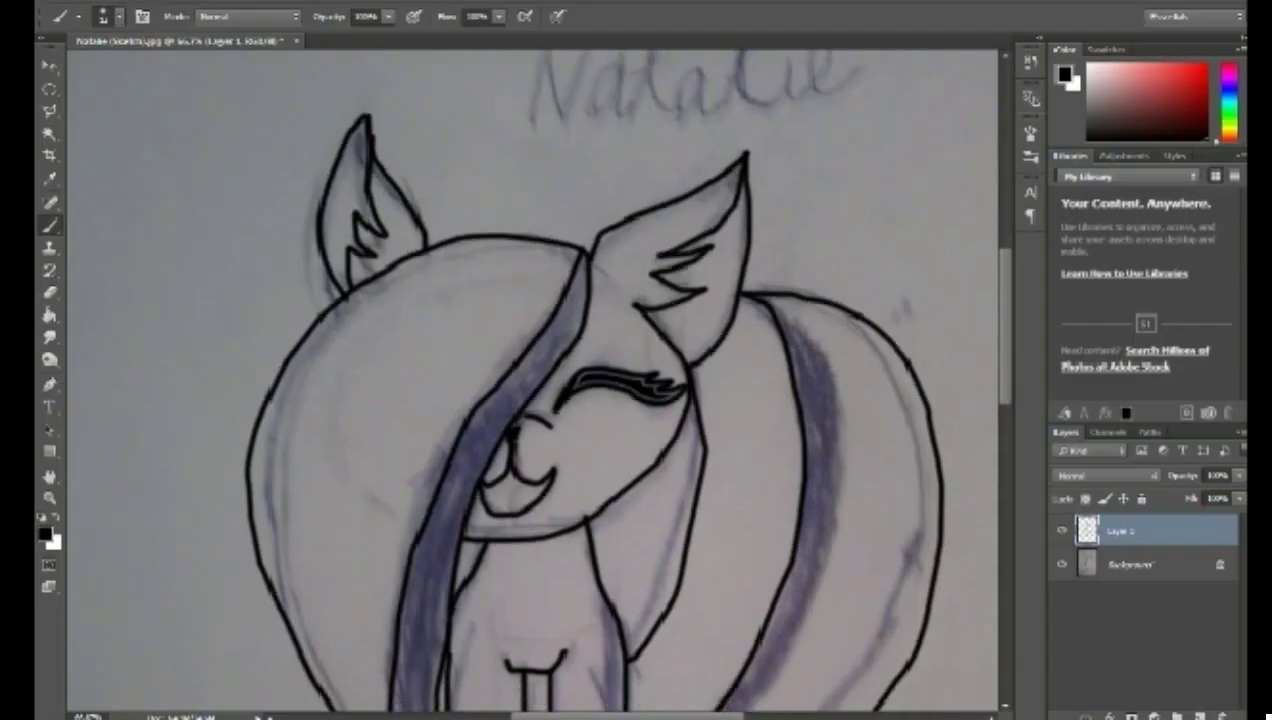
scroll(530, 380, "down", 10)
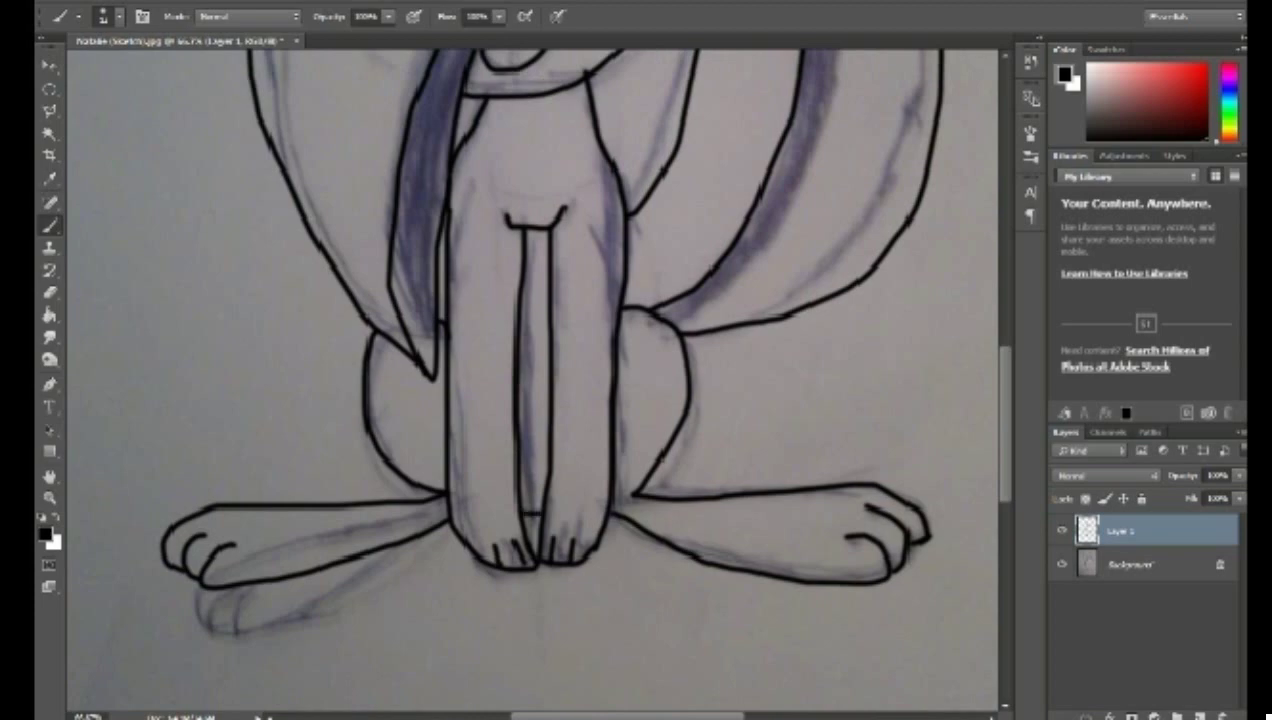
scroll(530, 380, "up", 10)
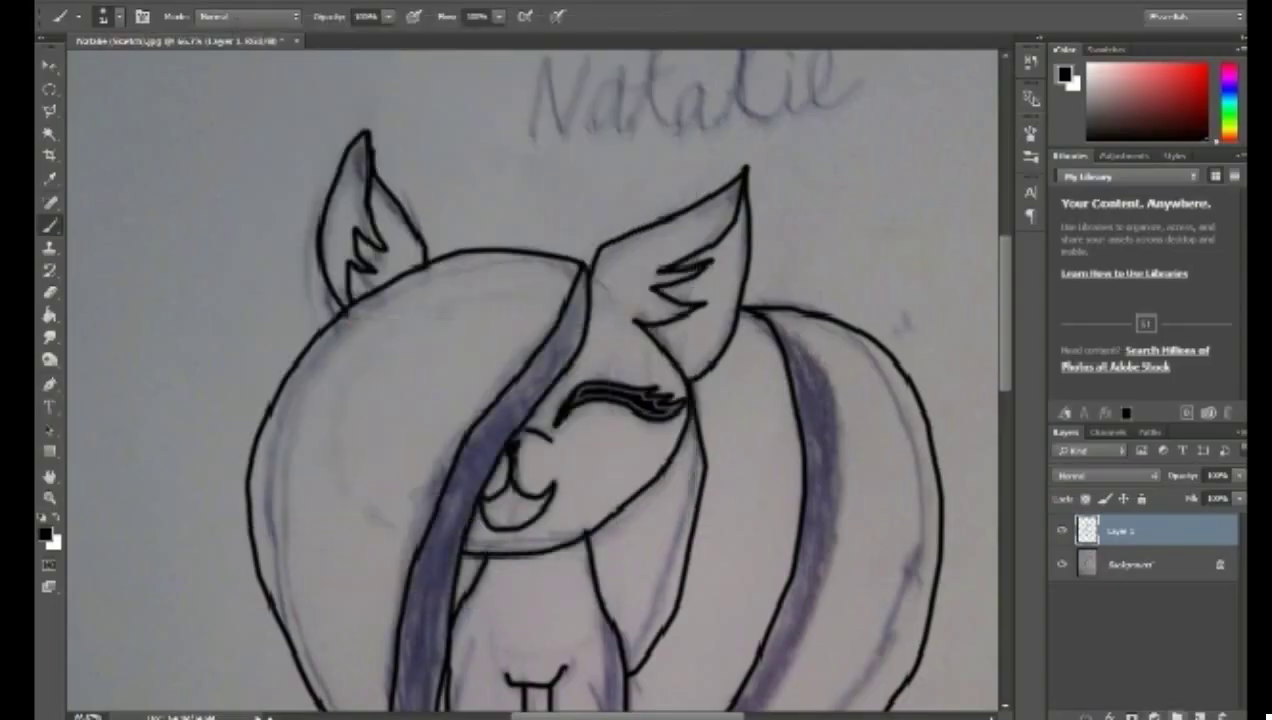
Step: Add a new layer above the line art and name it White
left_click(1199, 716)
left_click(1140, 564)
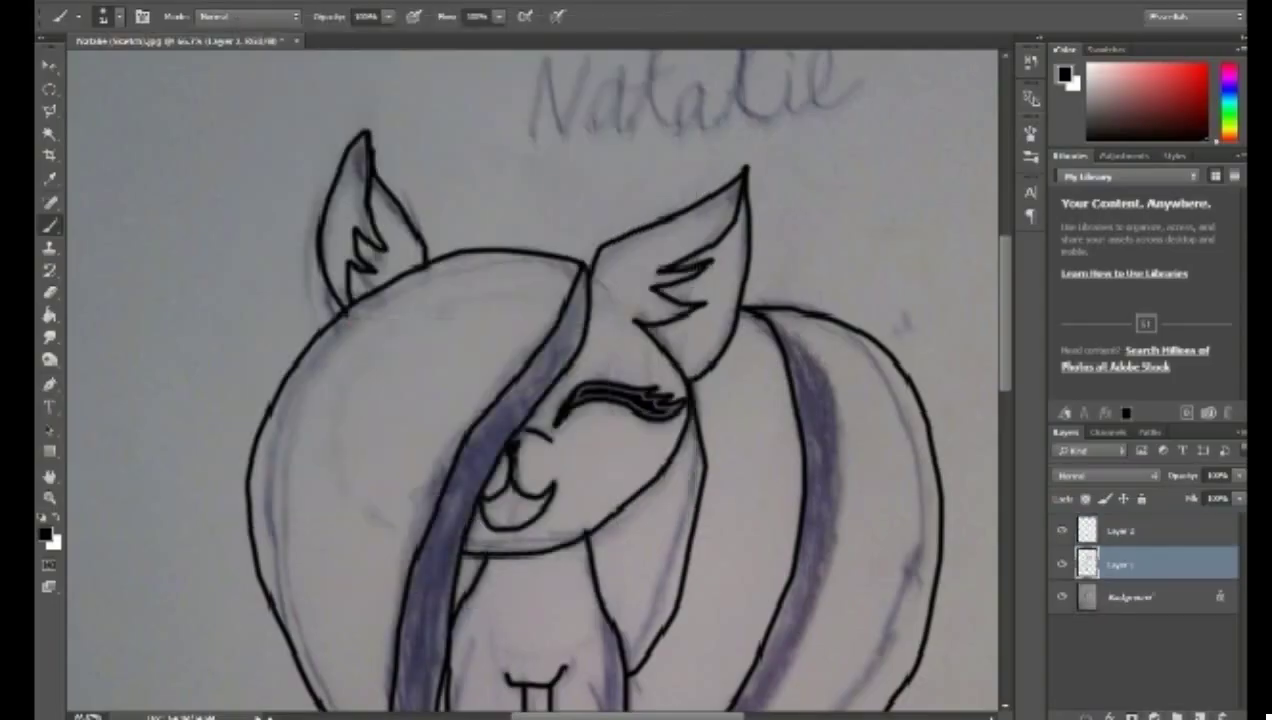
double_click(1121, 531)
type("Whit")
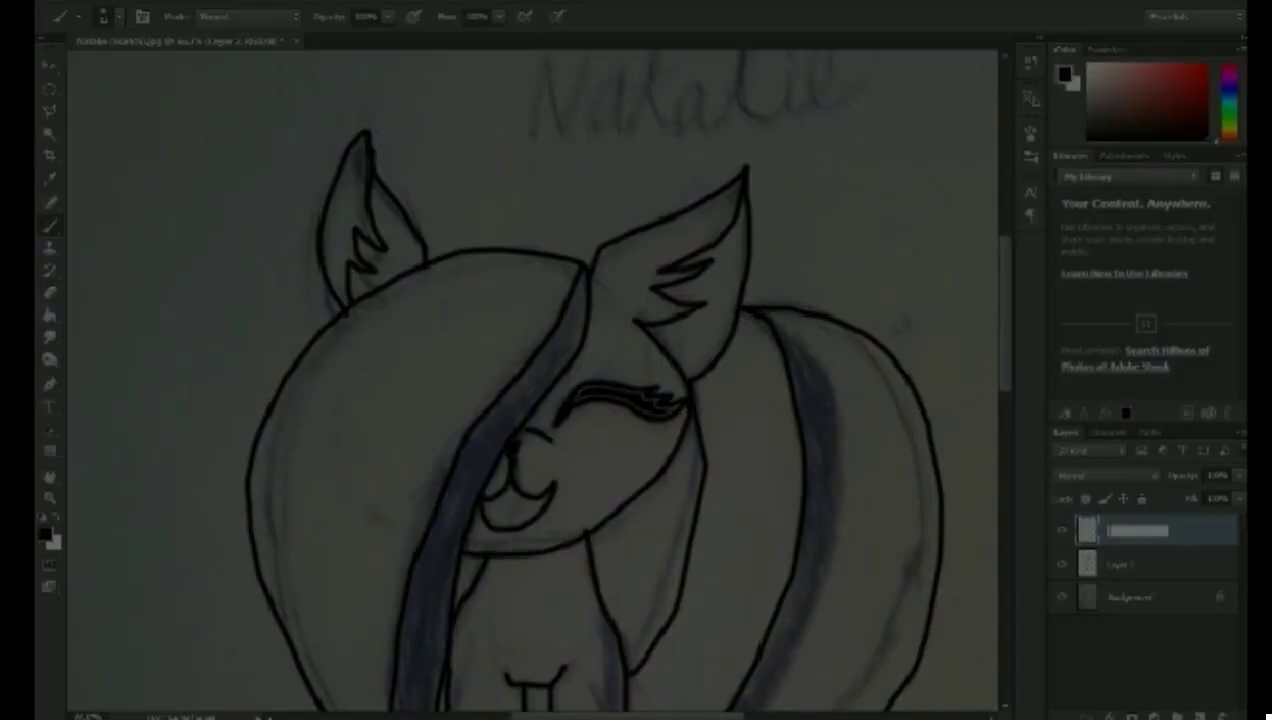
type("Whit")
type("e")
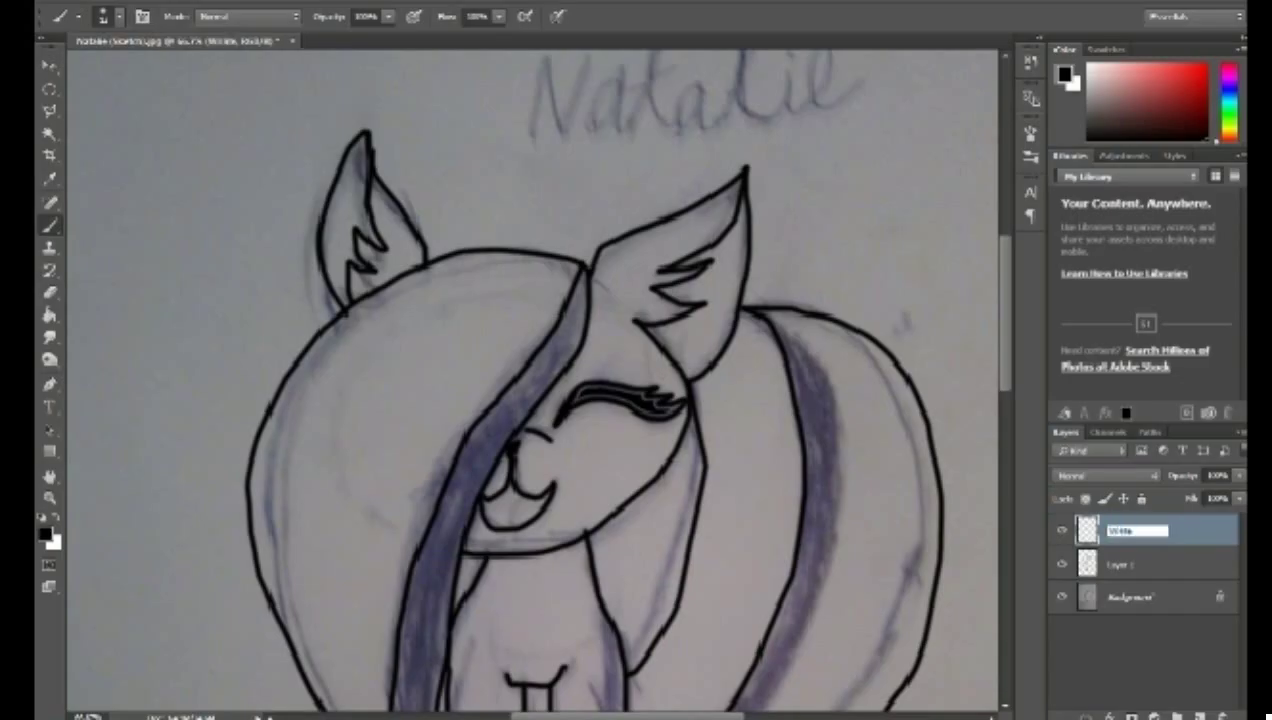
key("Return")
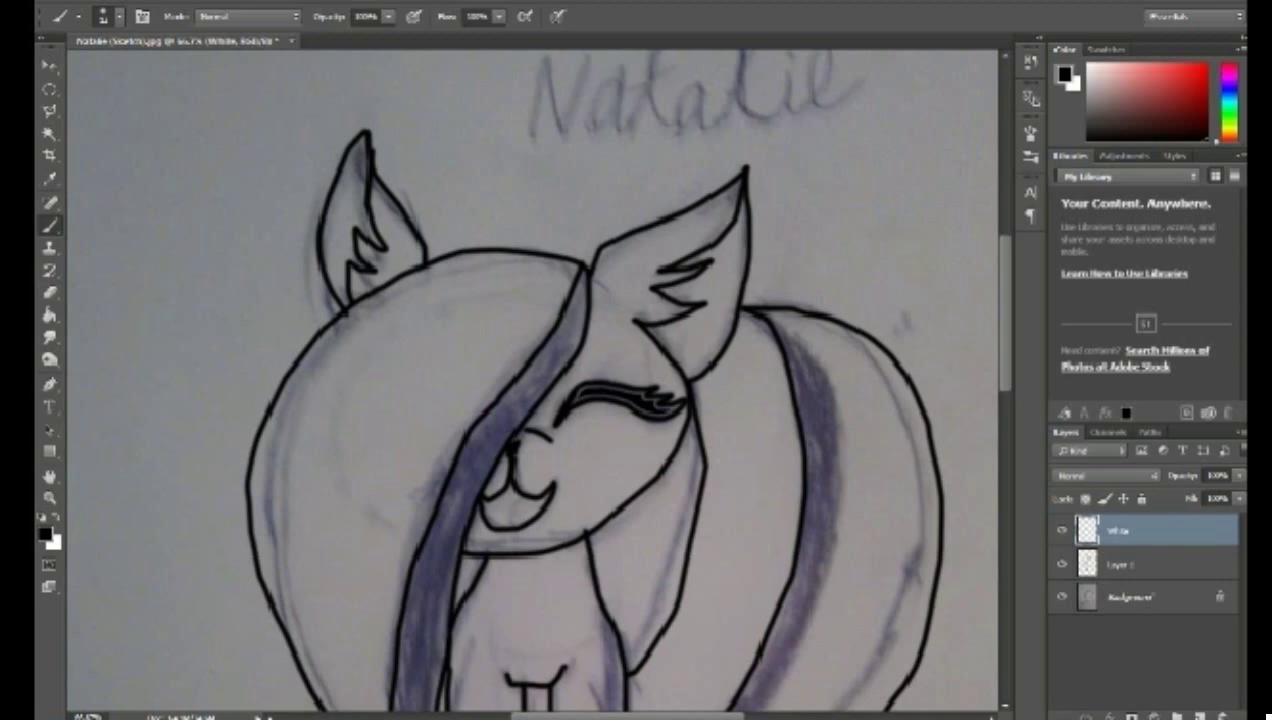
left_click(1121, 565)
key("w")
left_click(385, 400)
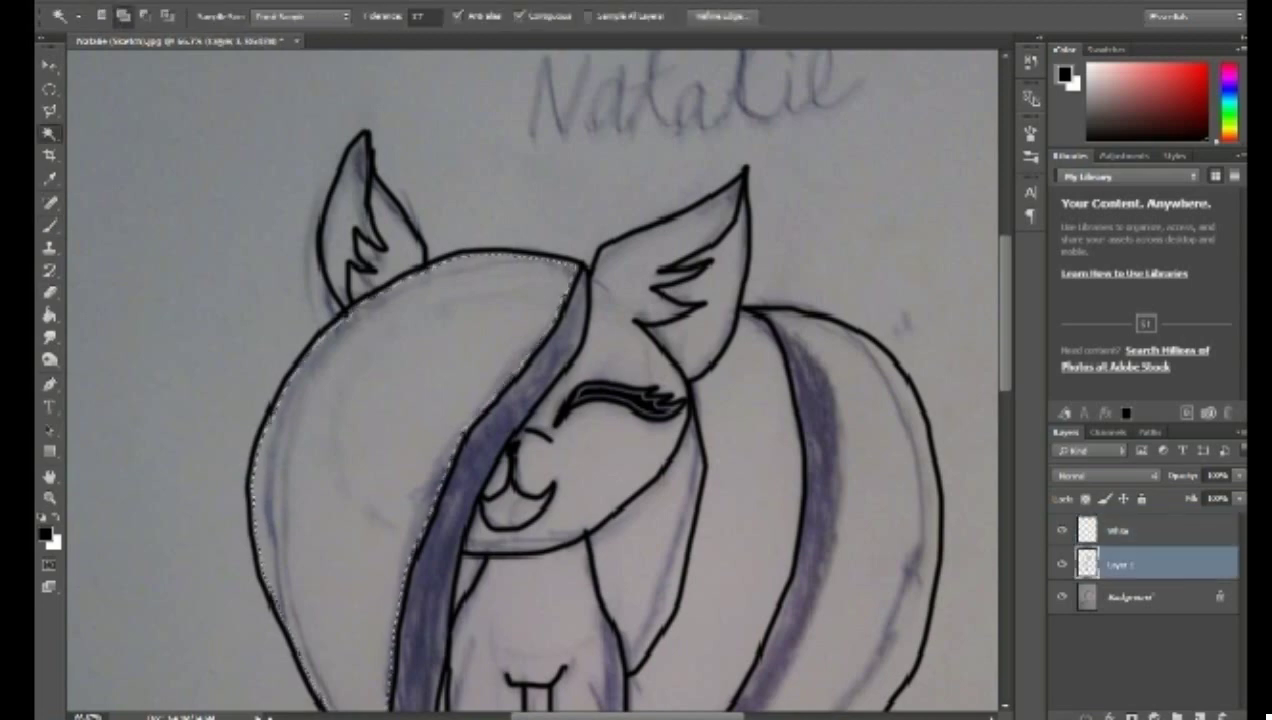
left_click(872, 450, "shift")
left_click(1121, 530)
left_click(1121, 565)
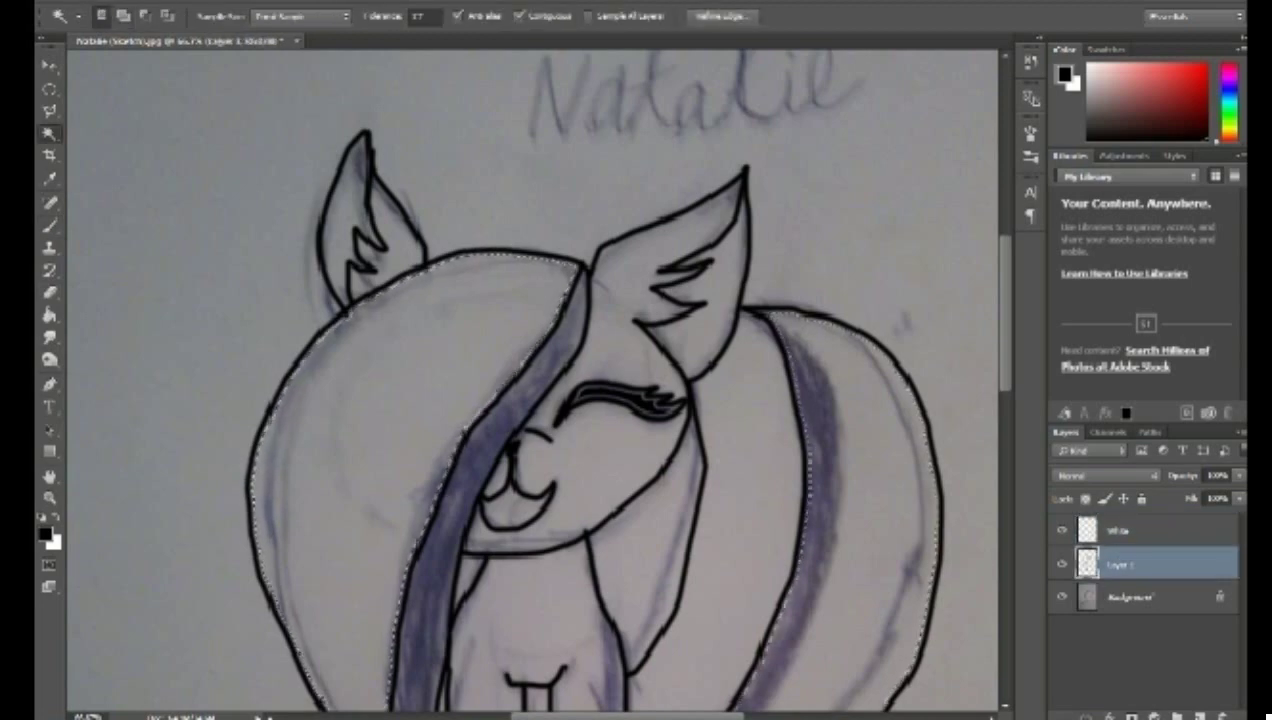
key("ctrl+z")
left_click(1031, 62)
left_click(914, 98)
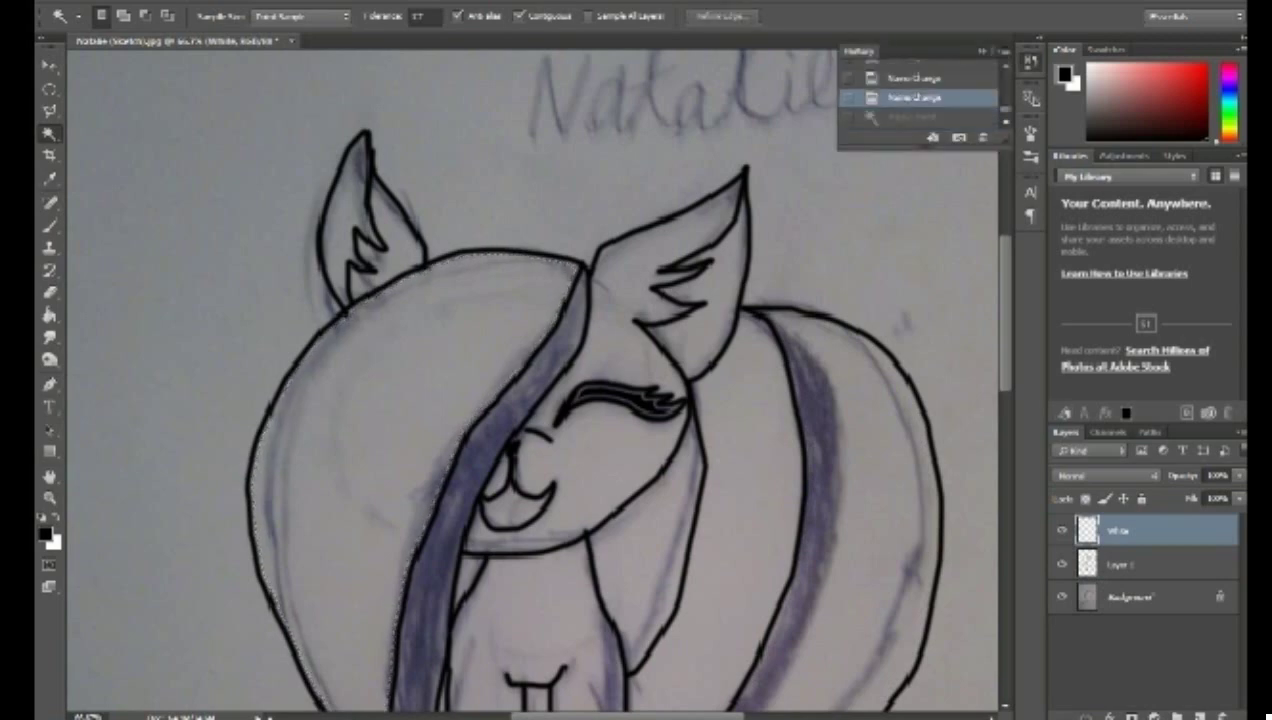
Step: Ink the missing outer edge of the tail's dark stripe on Layer 1, from the tail's base up to its tip behind the ear
left_click(1121, 565)
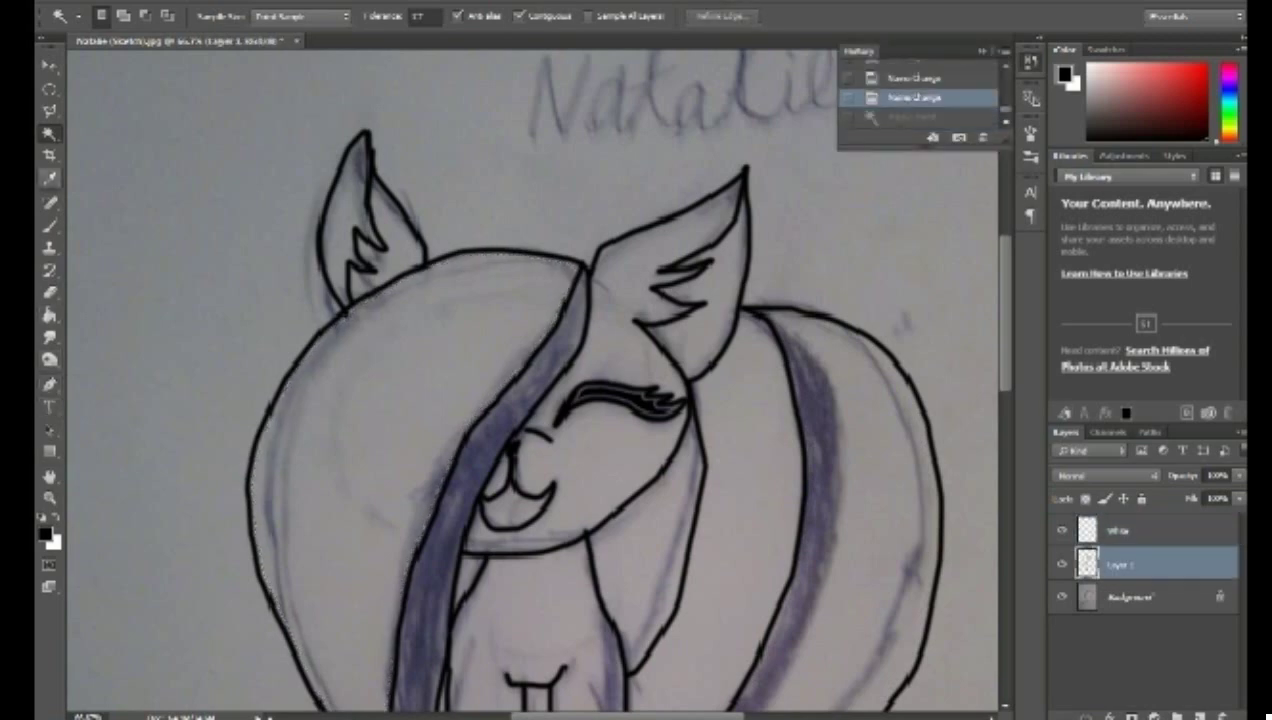
key("b")
scroll(620, 380, "down", 4)
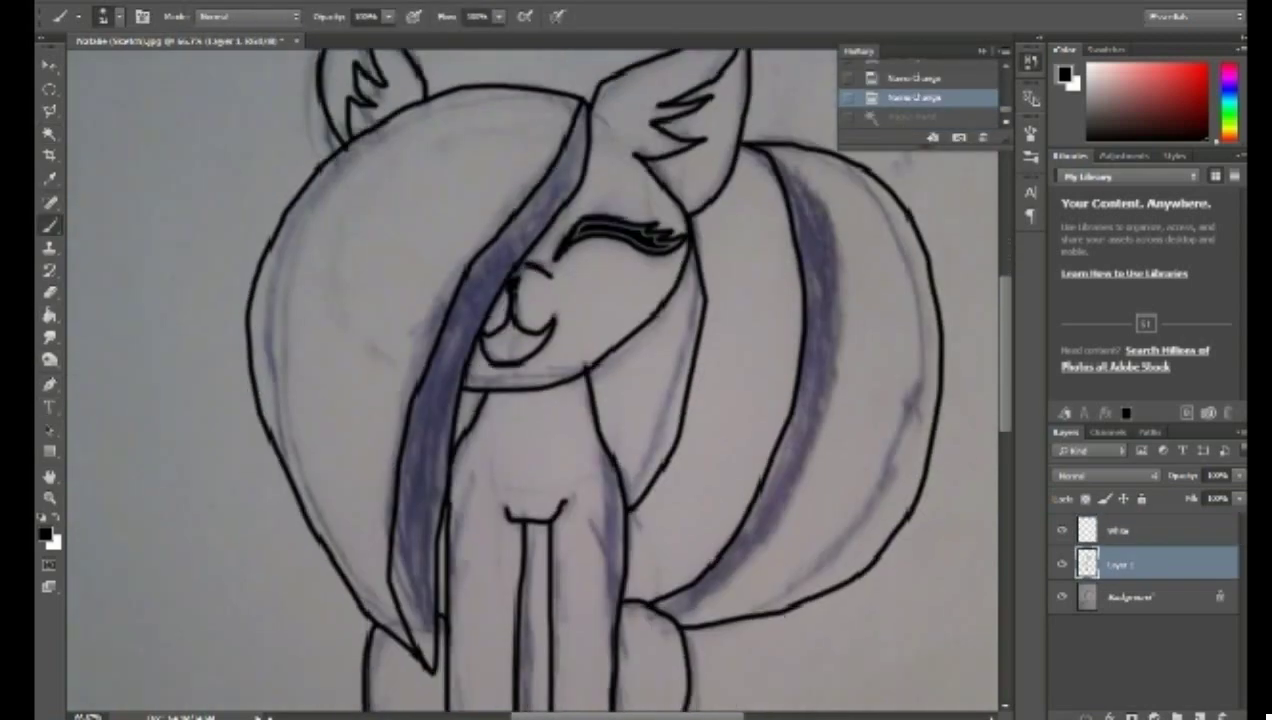
mouse_move(775, 150)
left_mouse_down()
mouse_move(829, 222)
mouse_move(815, 476)
mouse_move(741, 500)
mouse_move(732, 532)
left_mouse_up()
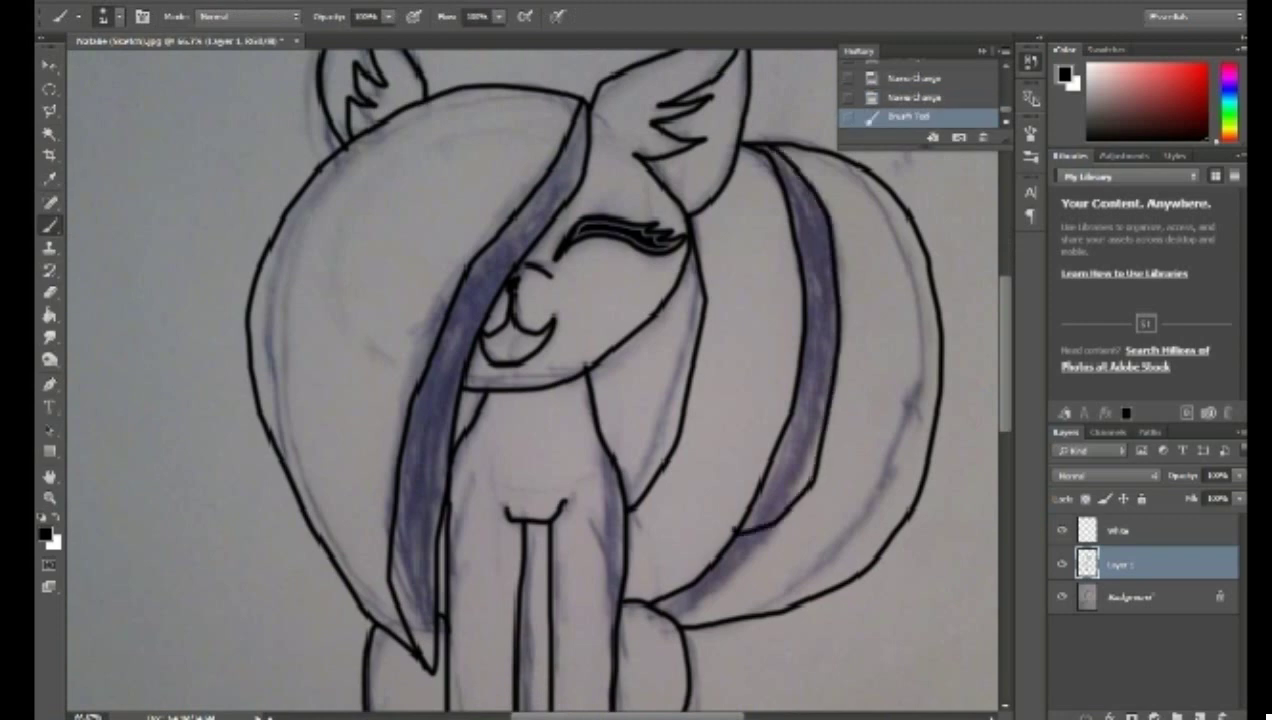
key("ctrl+z")
mouse_move(772, 146)
left_mouse_down()
mouse_move(828, 248)
mouse_move(755, 578)
mouse_move(648, 664)
left_mouse_up()
key("ctrl+z")
mouse_move(664, 612)
left_mouse_down()
mouse_move(789, 490)
mouse_move(837, 365)
mouse_move(839, 215)
mouse_move(764, 148)
left_mouse_up()
left_click(1140, 531)
left_click(1140, 565)
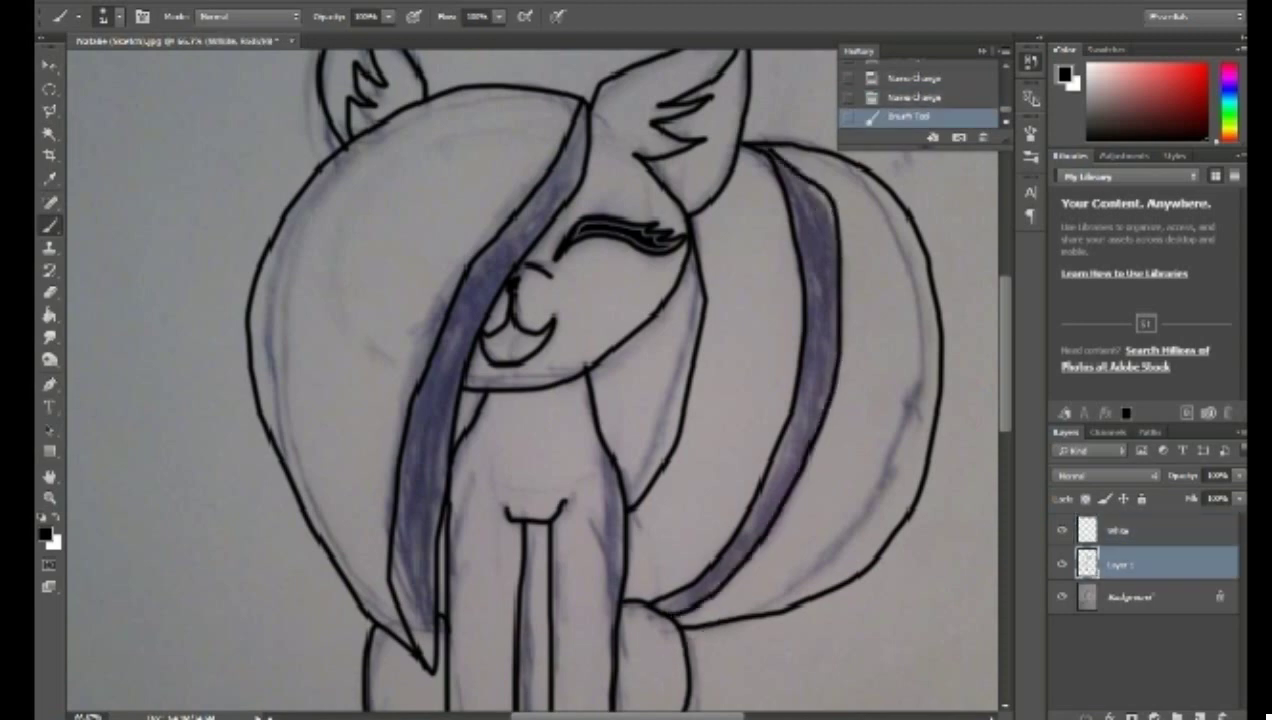
Step: Select the large hair section and the outer tail section with the Magic Wand on Layer 1, and hide the Background layer
left_click(49, 155)
left_click(49, 133)
left_click(350, 300)
left_click(880, 330, "shift")
left_click(840, 330)
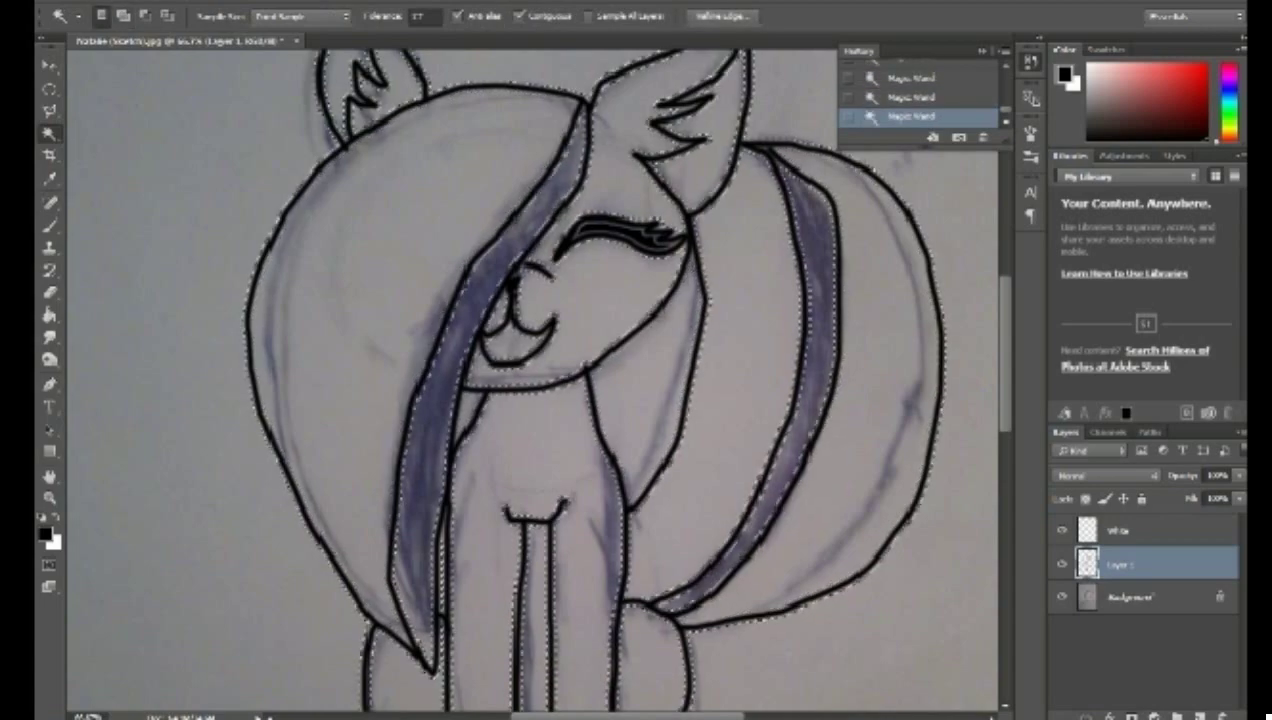
key("ctrl+z")
left_click(1062, 597)
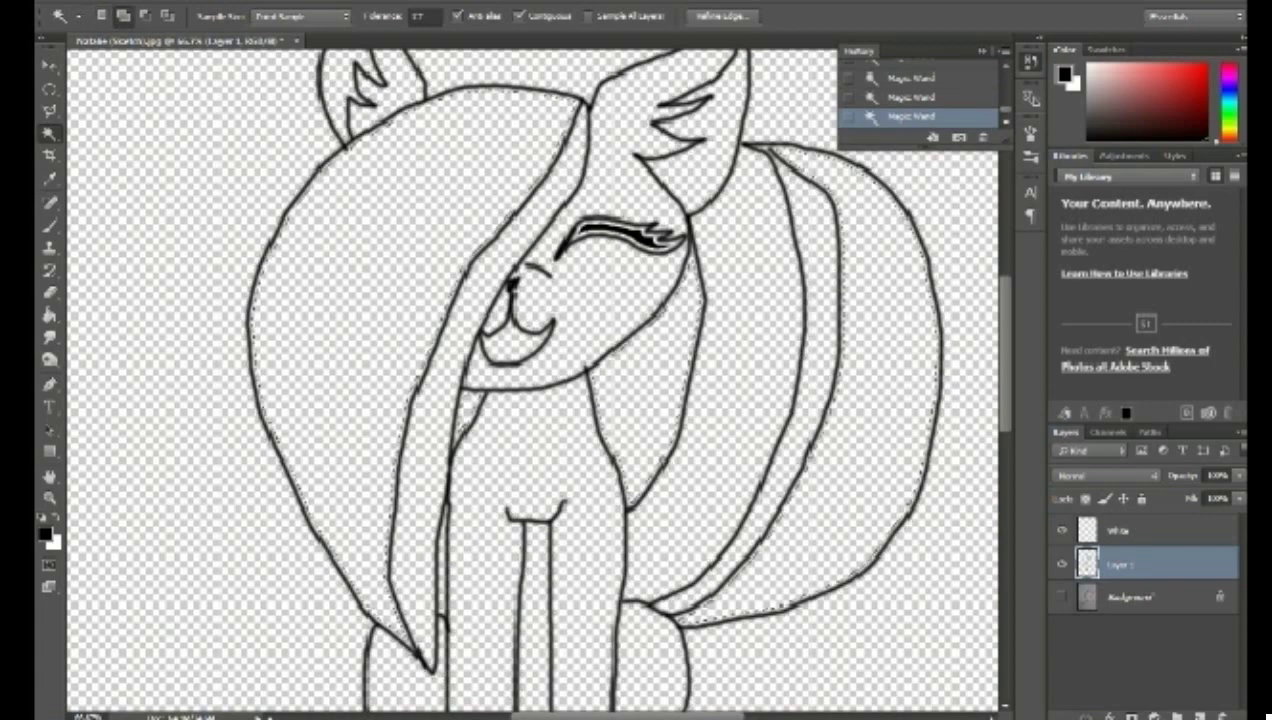
Step: Add the narrow hair slivers beside the neck and front leg to the Magic Wand selection
left_click(49, 498)
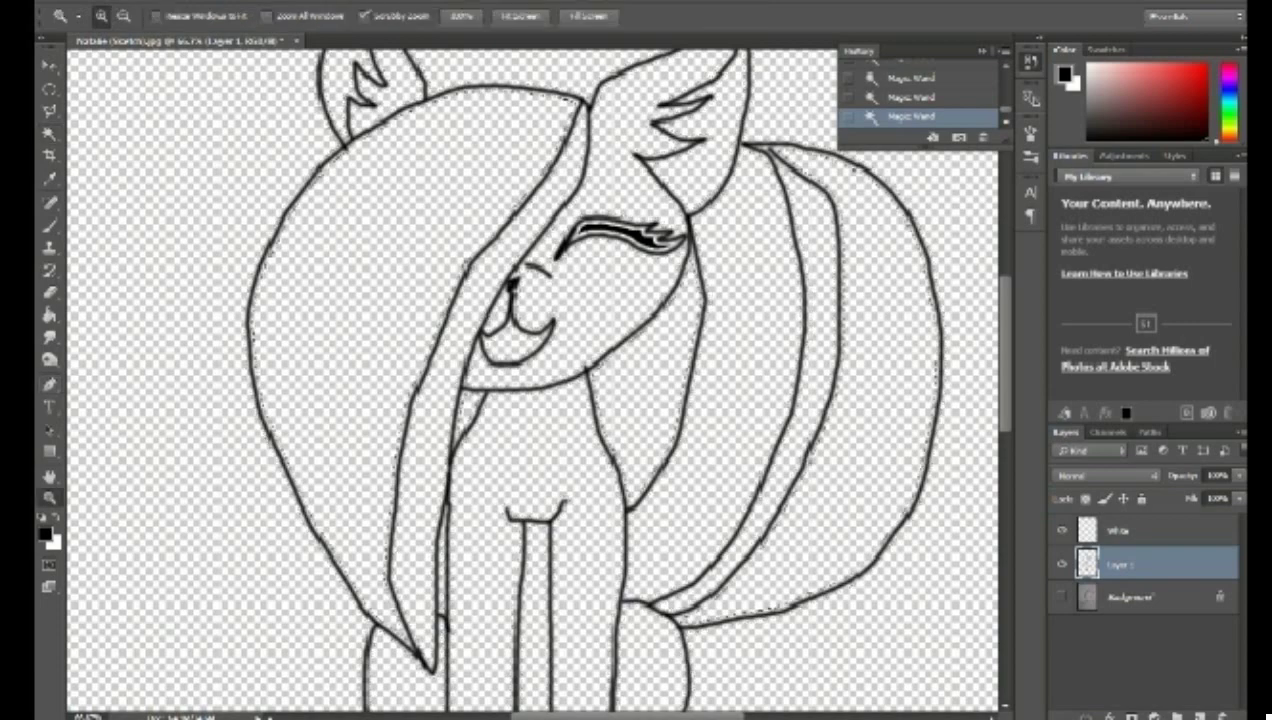
left_click(441, 605)
left_click(437, 572)
left_click(49, 133)
key("w")
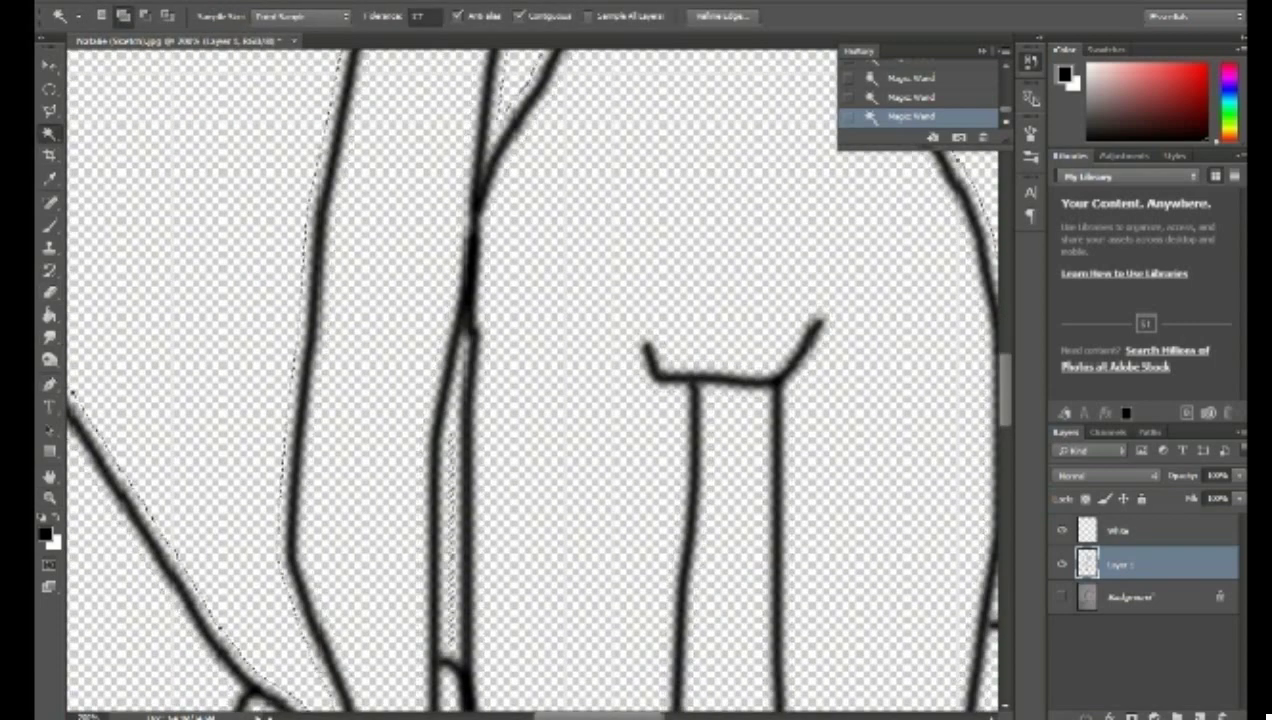
left_click(49, 498)
right_click(630, 501)
left_click(676, 511)
left_click(524, 430)
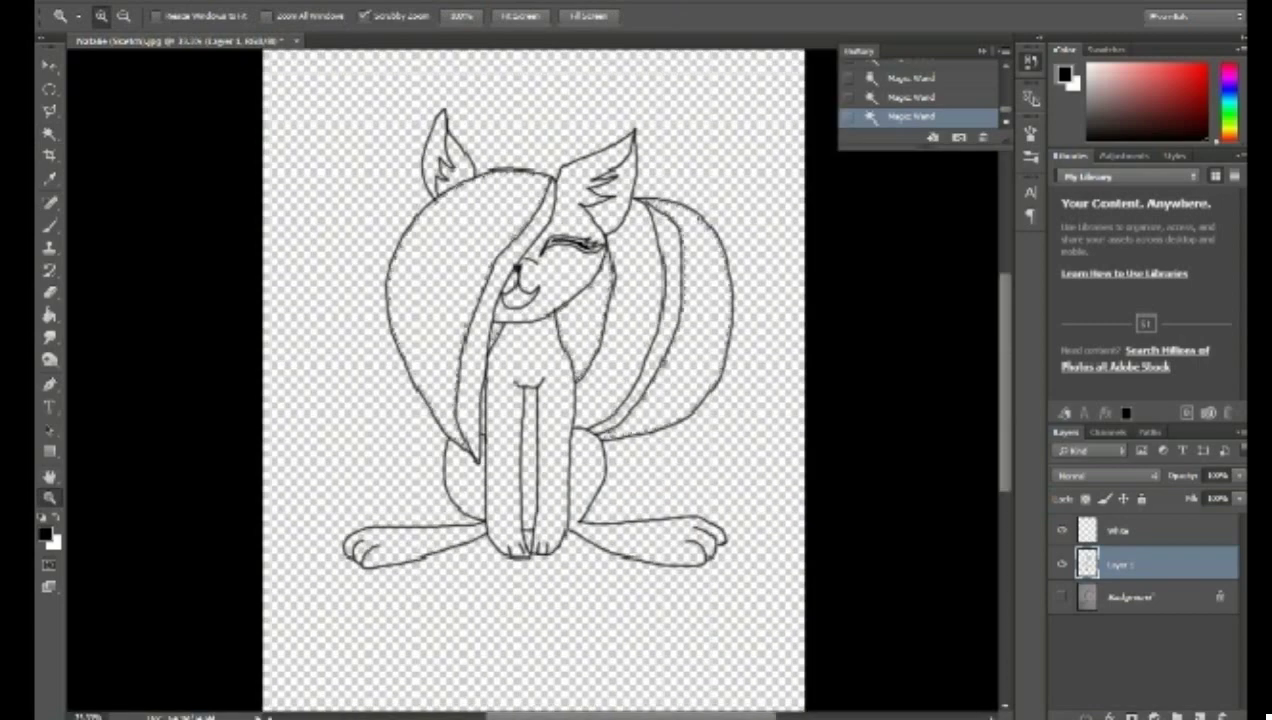
left_click(524, 430)
scroll(524, 430, "up", 4)
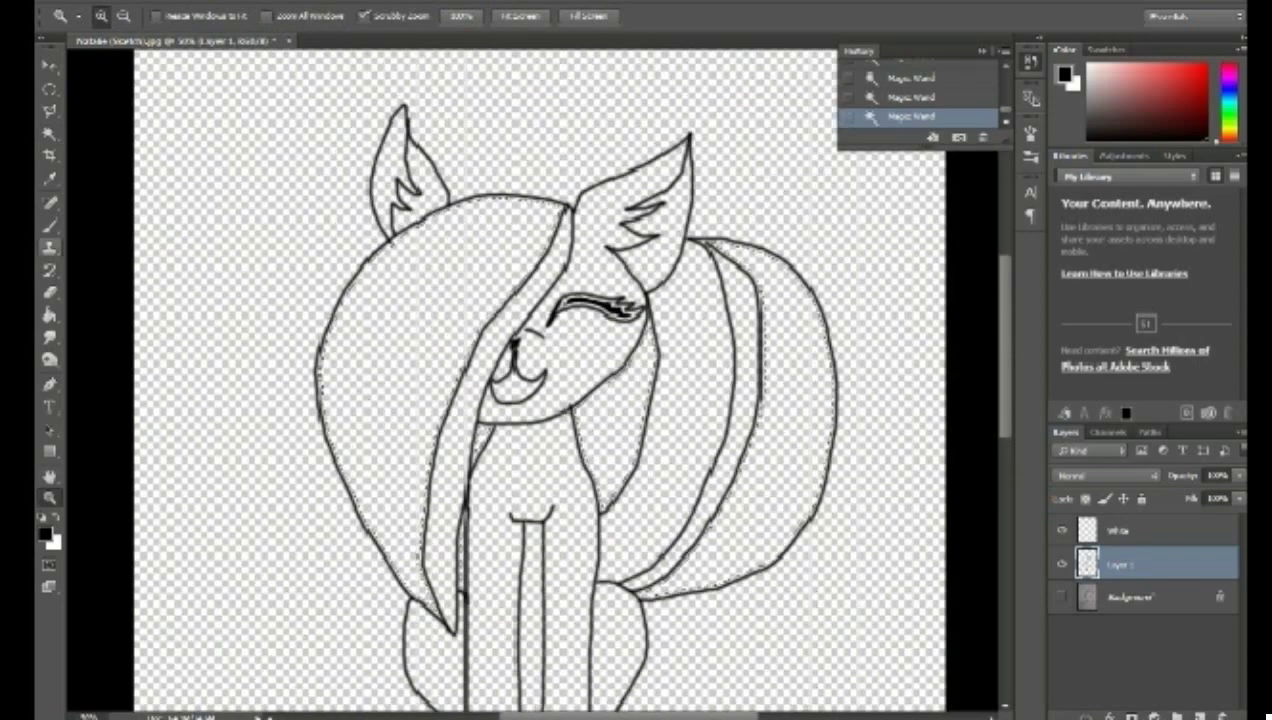
Step: Add the inner area of the ear behind the hair to the Magic Wand selection
left_click(49, 315)
left_click(49, 133)
left_click(388, 186, "shift")
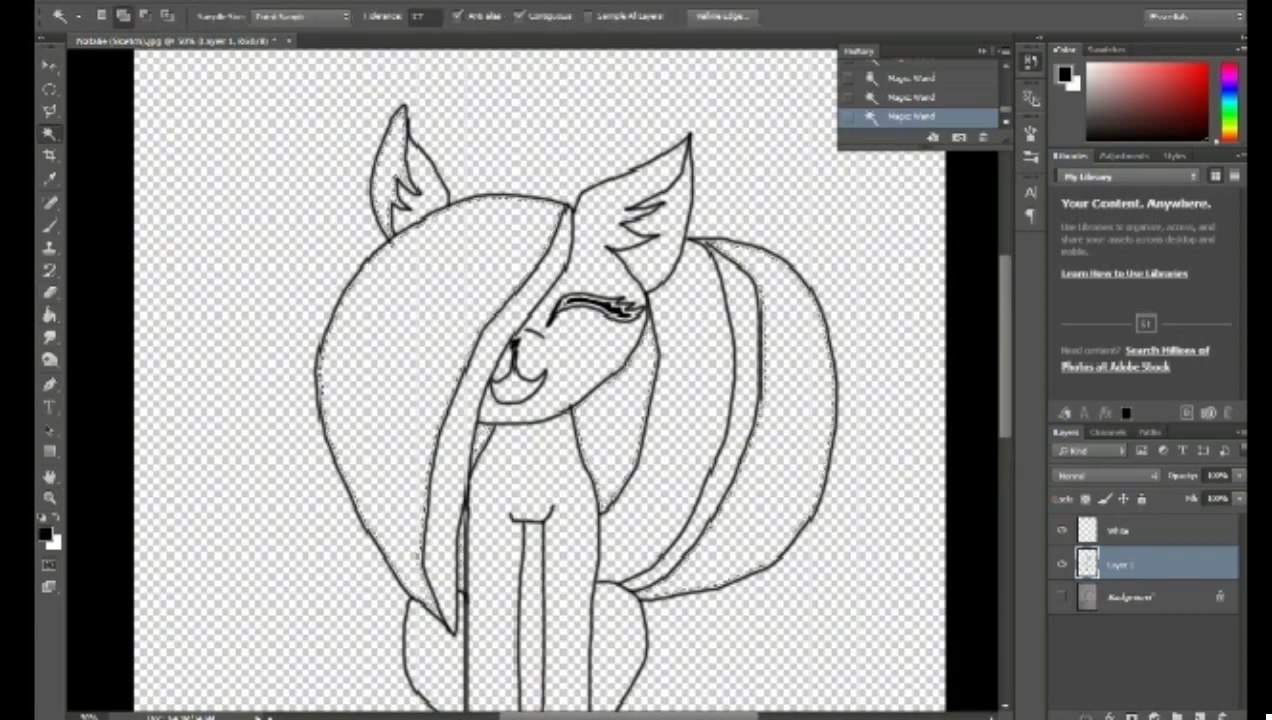
Step: Fill the selected hair, outer tail and inner ear areas with white on the White layer using the Paint Bucket
left_click(1118, 531)
key("x")
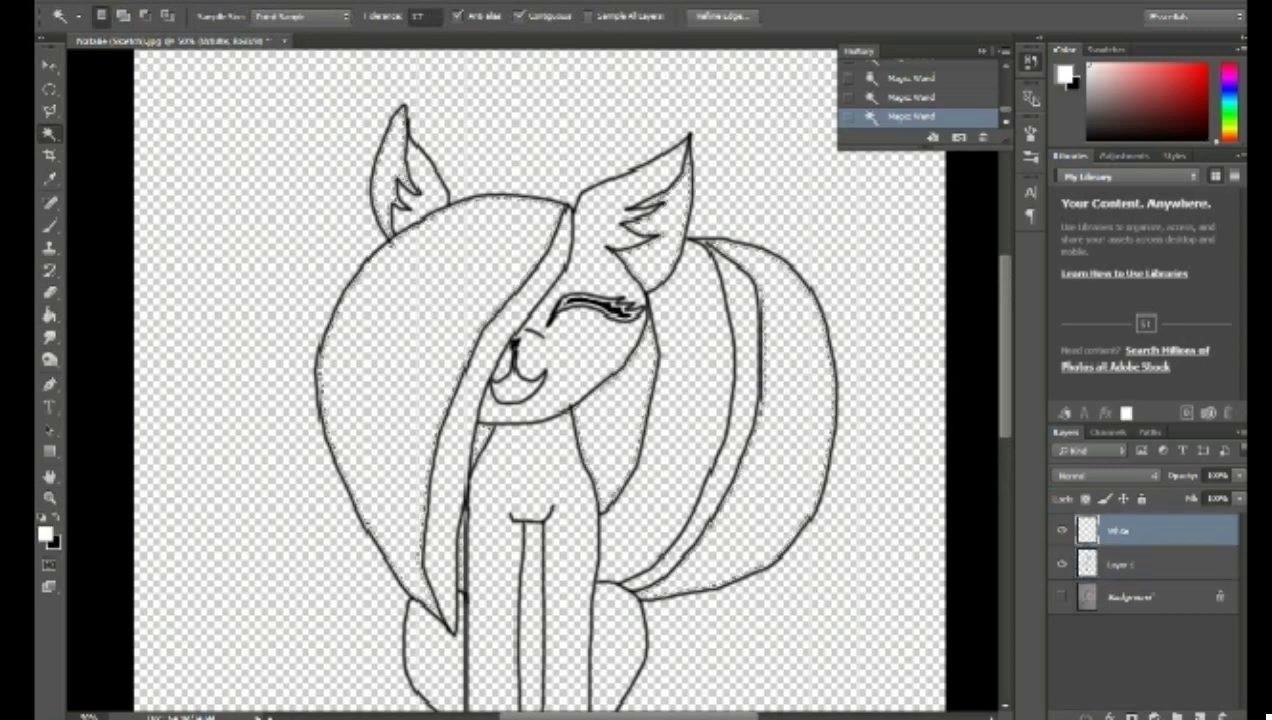
left_click(49, 315)
left_click(402, 345)
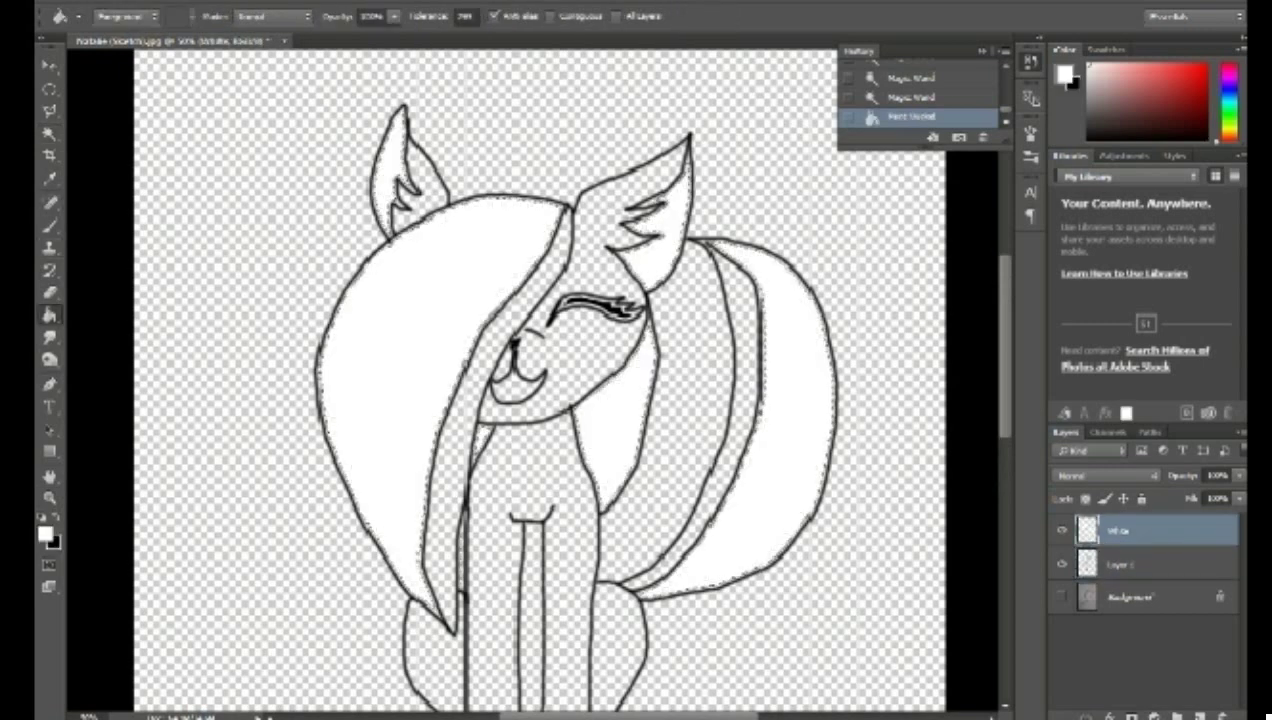
Step: Add a new layer above White and name it Light Blue
scroll(540, 380, "down", 2)
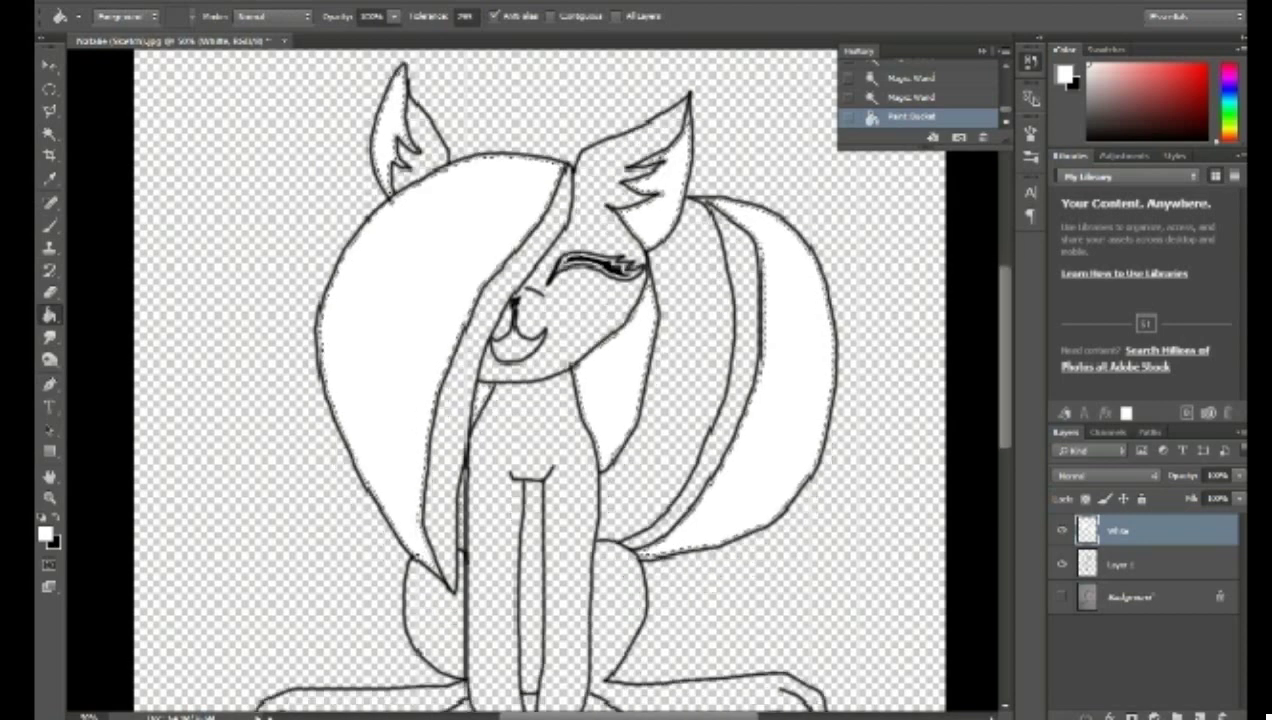
left_click(1200, 716)
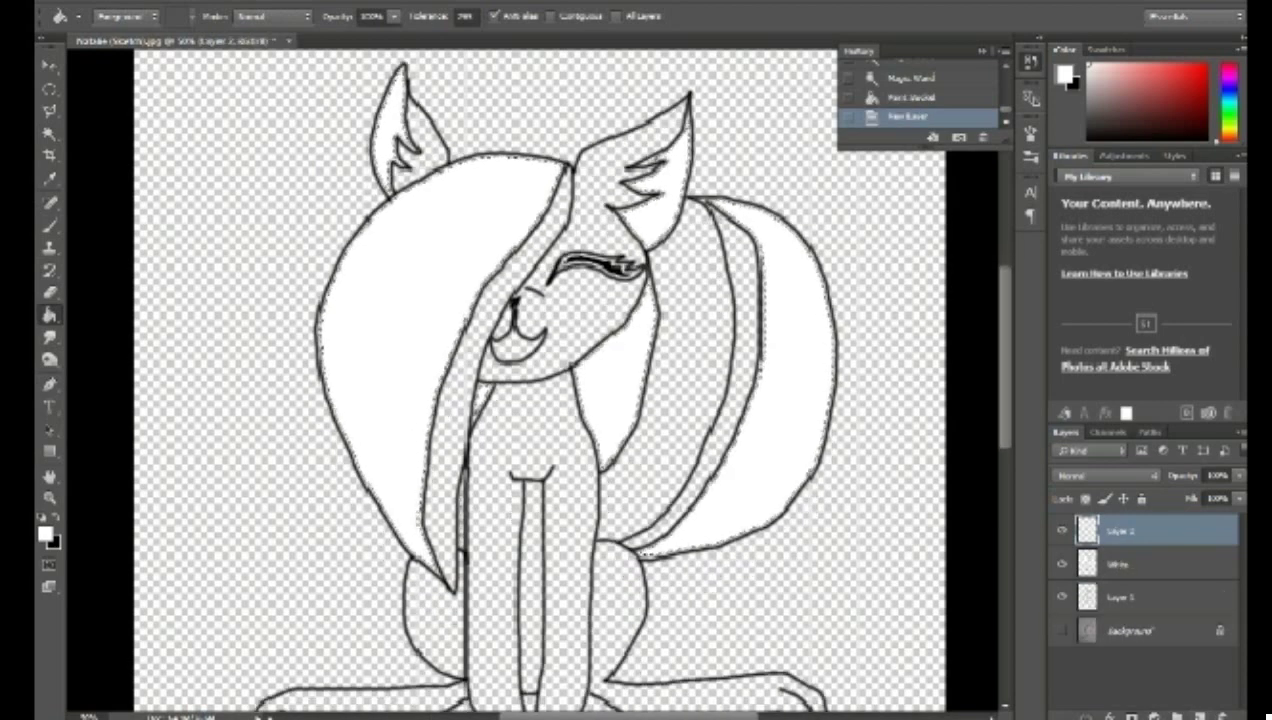
double_click(1120, 531)
type("Light Blue")
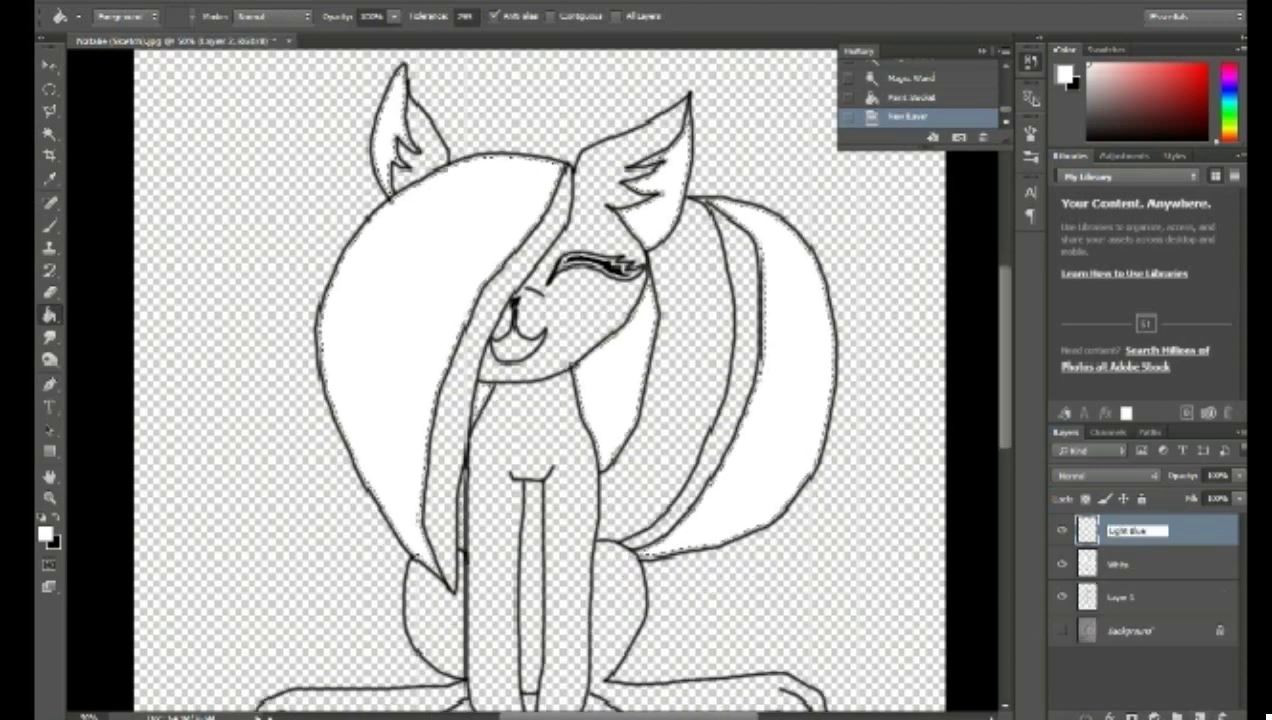
key("Return")
Step: Select the outer ears, face, body, legs and feet with the Magic Wand on Layer 1
key("w")
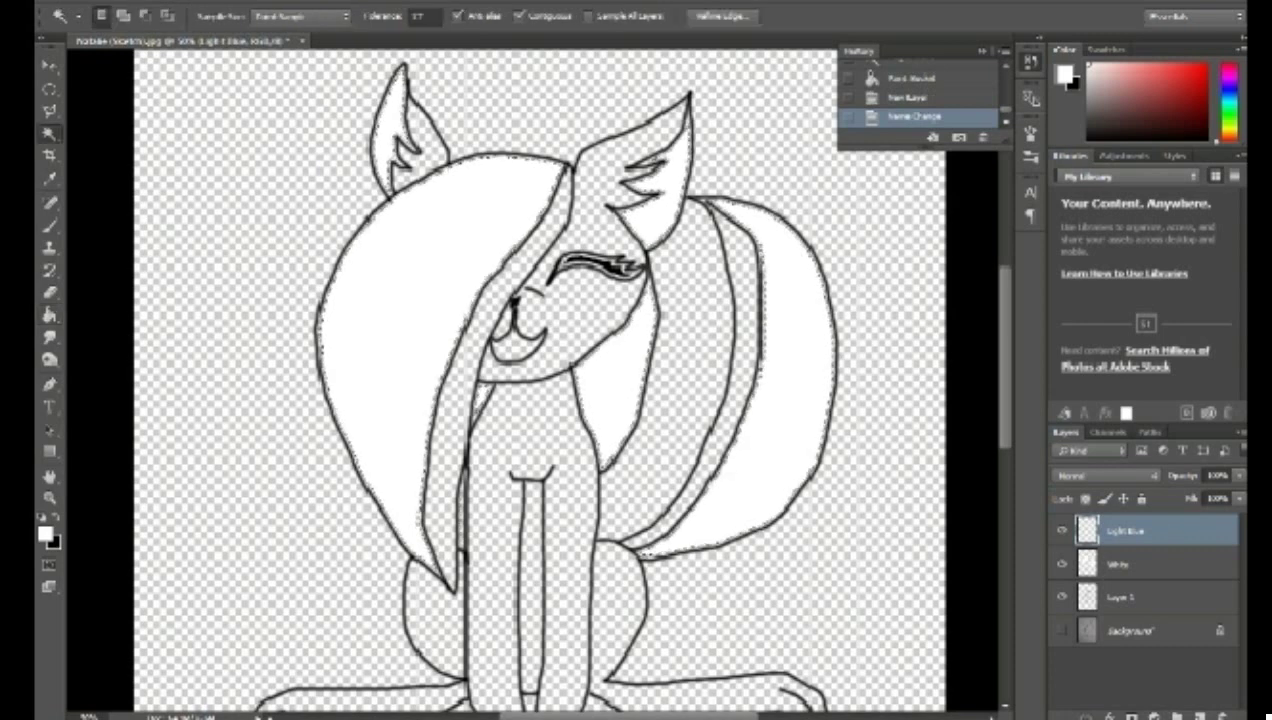
left_click(1122, 597)
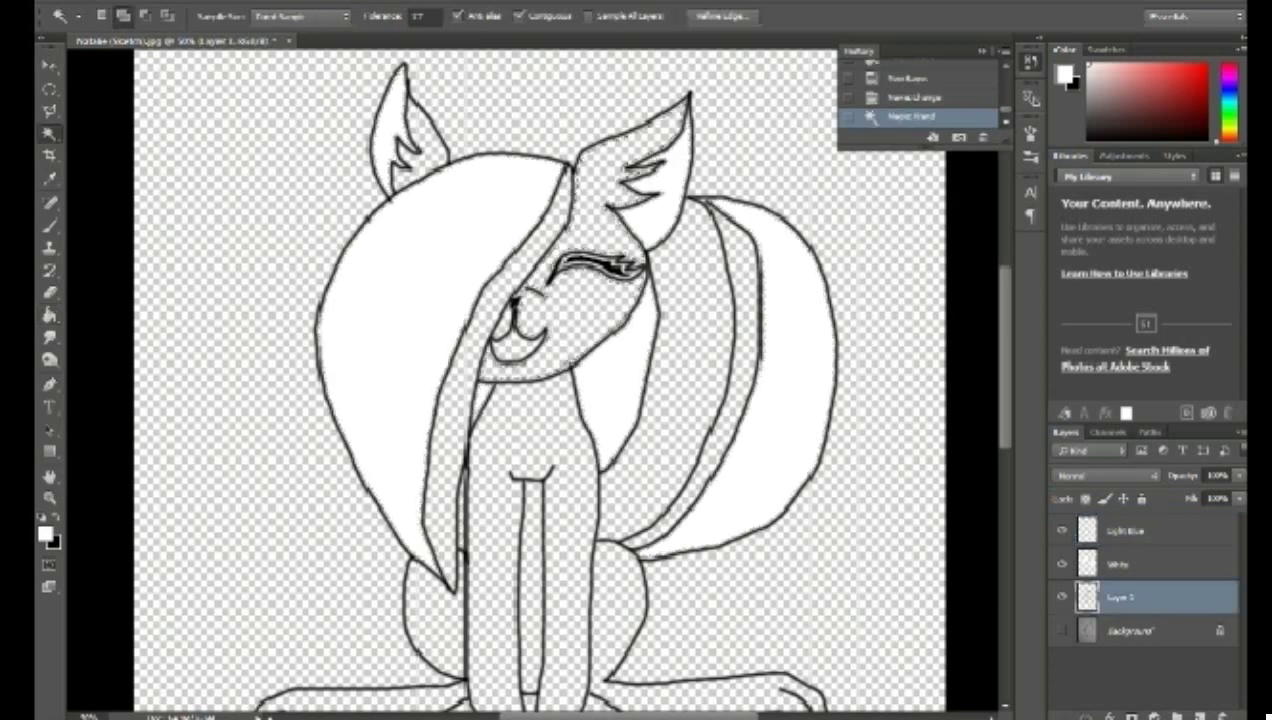
left_click(427, 148, "shift")
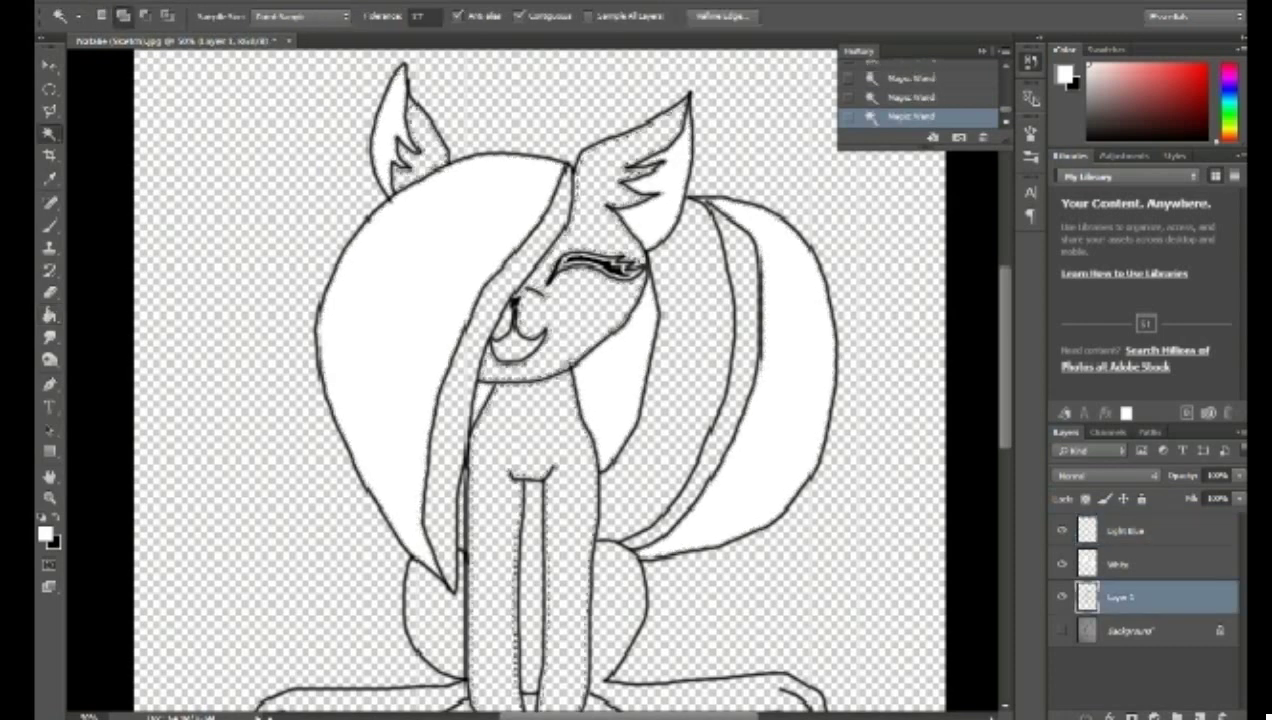
scroll(540, 380, "down", 1)
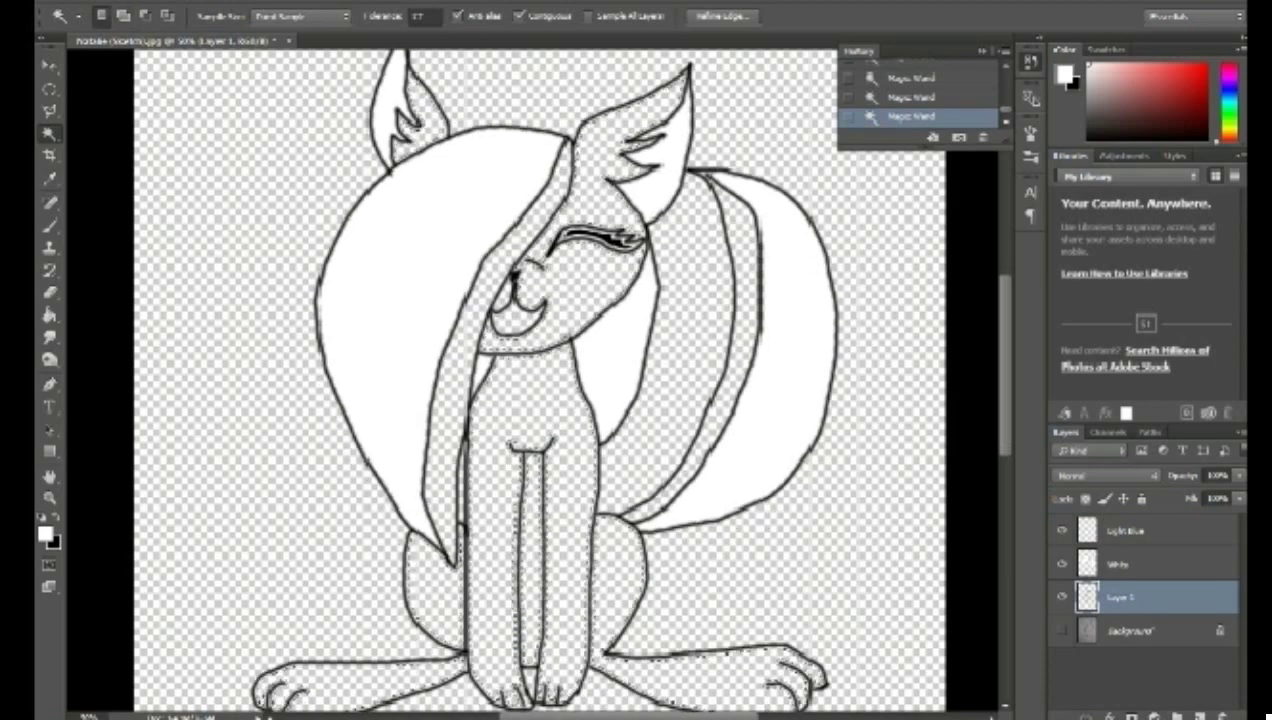
Step: Set the foreground color to pale blue e4ffff and fill the selected body areas with it on the Light Blue layer
left_click(1126, 531)
key("x")
left_click(46, 535)
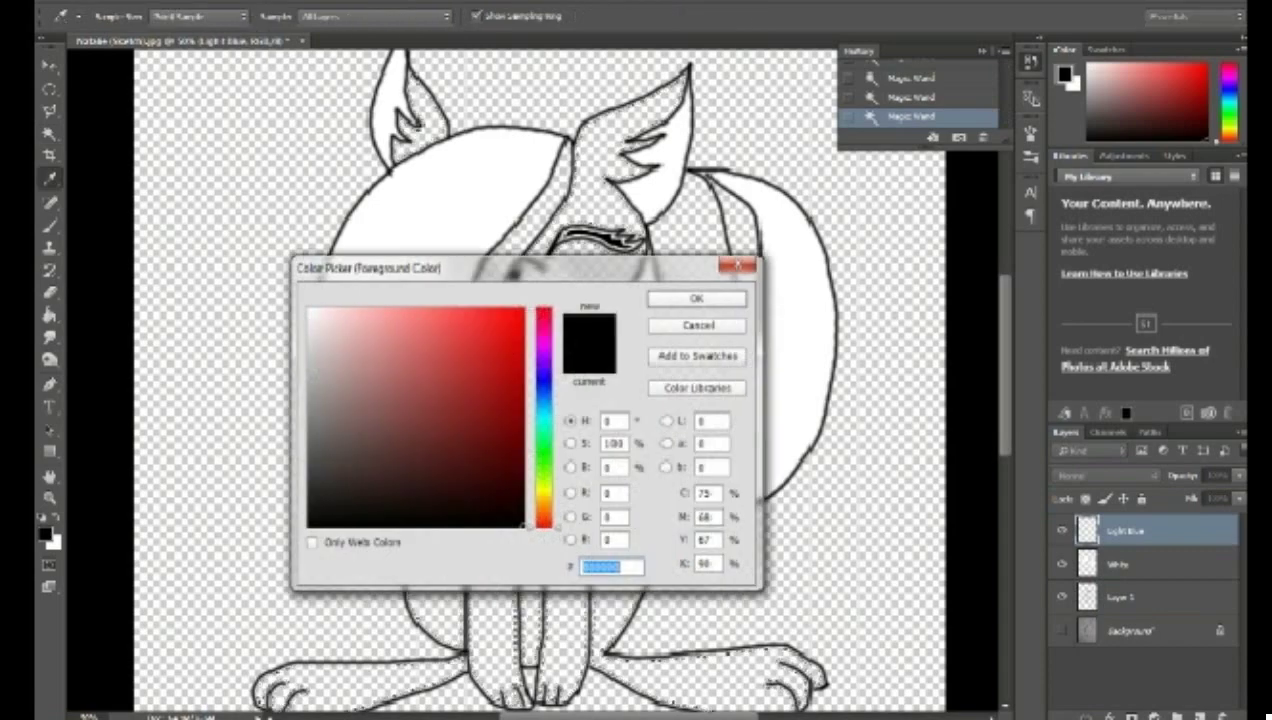
left_click(543, 416)
left_click_drag(325, 309, 331, 309)
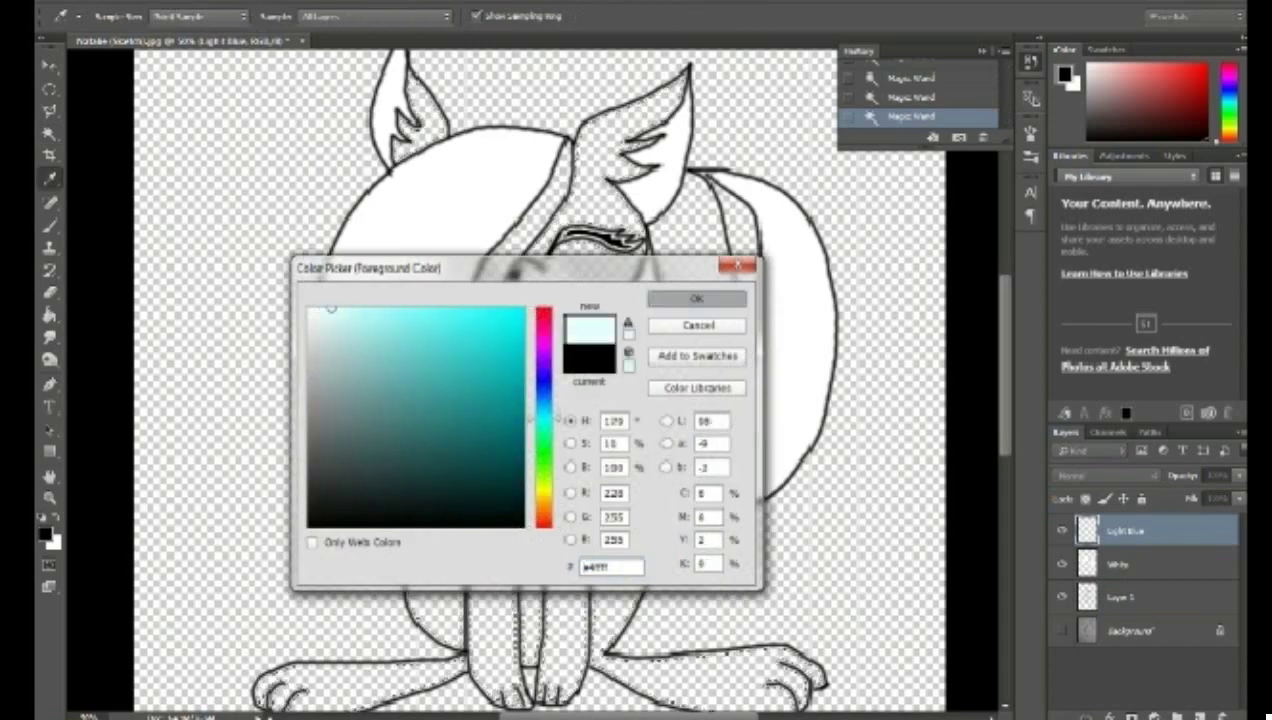
left_click(697, 299)
left_click(50, 315)
left_click(535, 400)
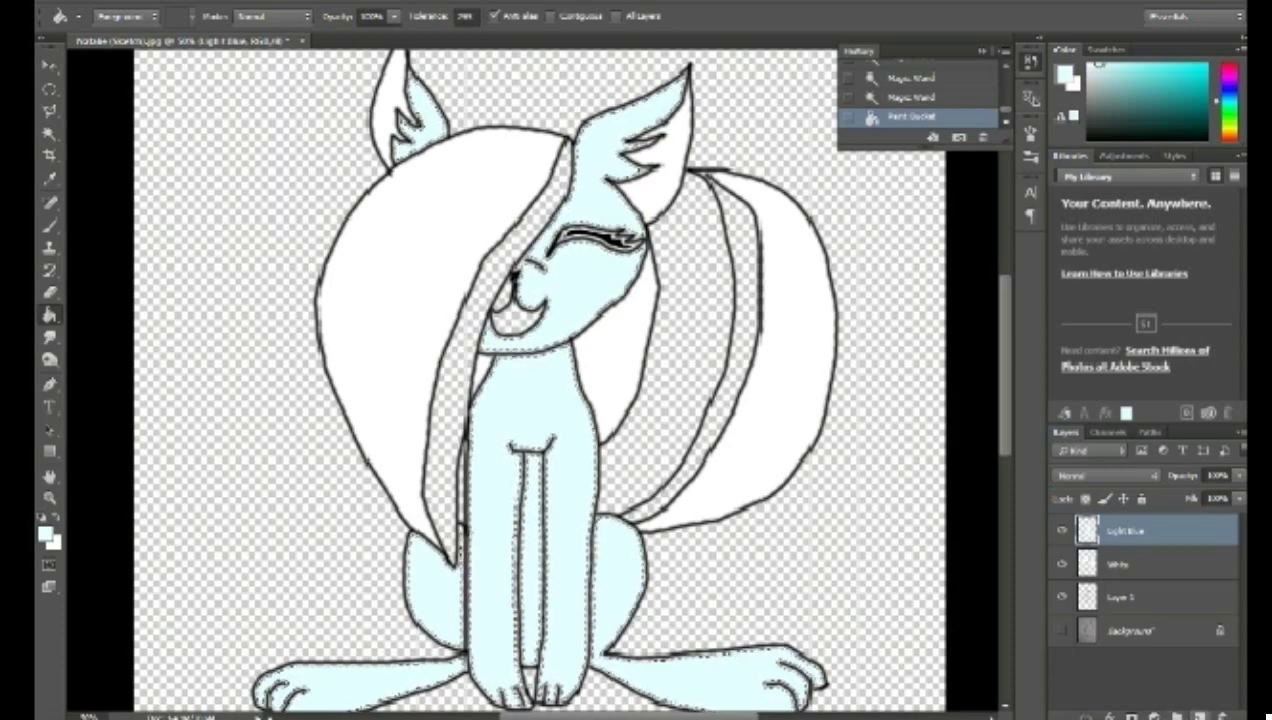
Step: Add a new layer named Blue above Light Blue and set the foreground color to cyan 00fffc
left_click(1199, 714)
double_click(1120, 530)
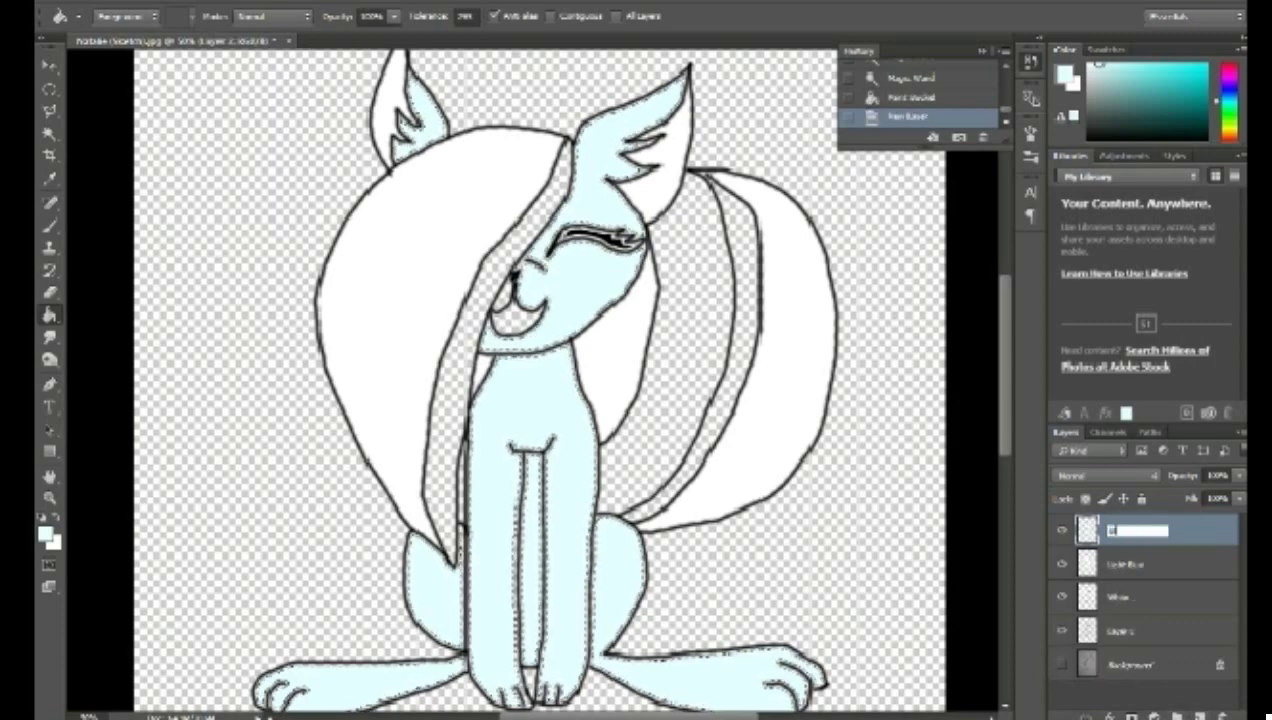
type("Blue")
key("Return")
left_click(46, 535)
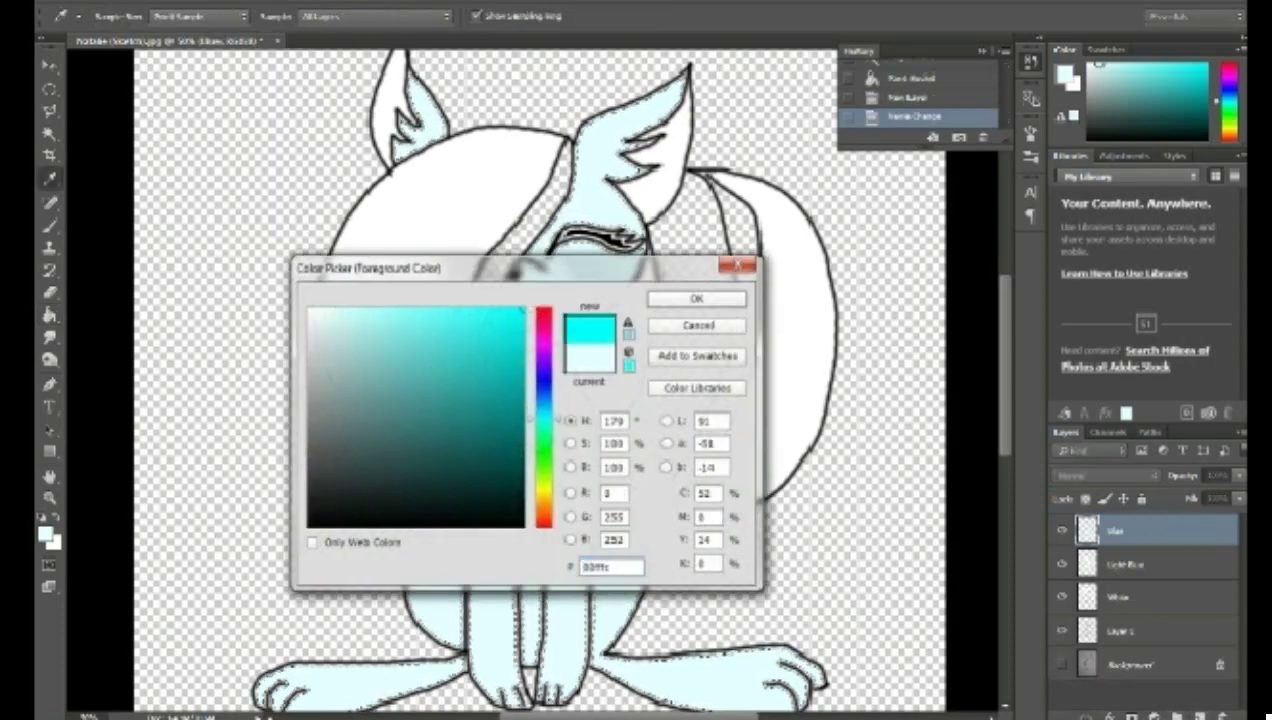
left_click(697, 299)
left_click(1122, 631)
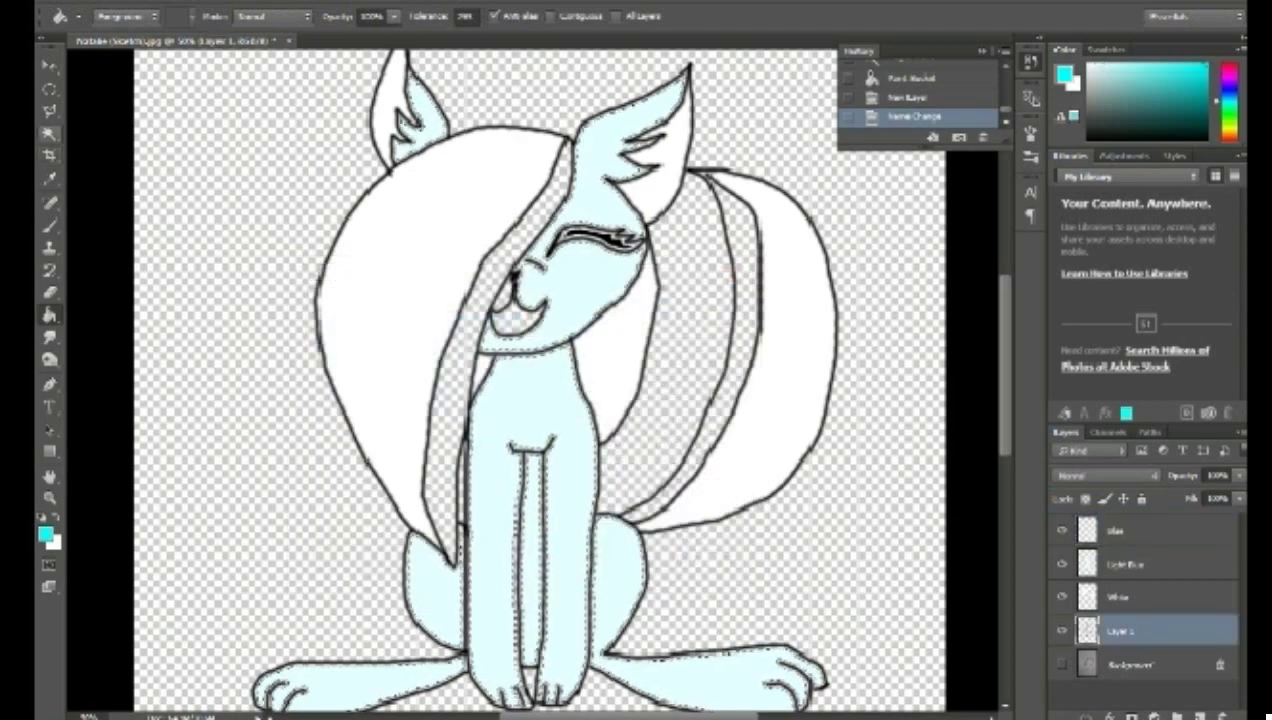
left_click(49, 133)
left_click(462, 360)
left_click(1126, 565)
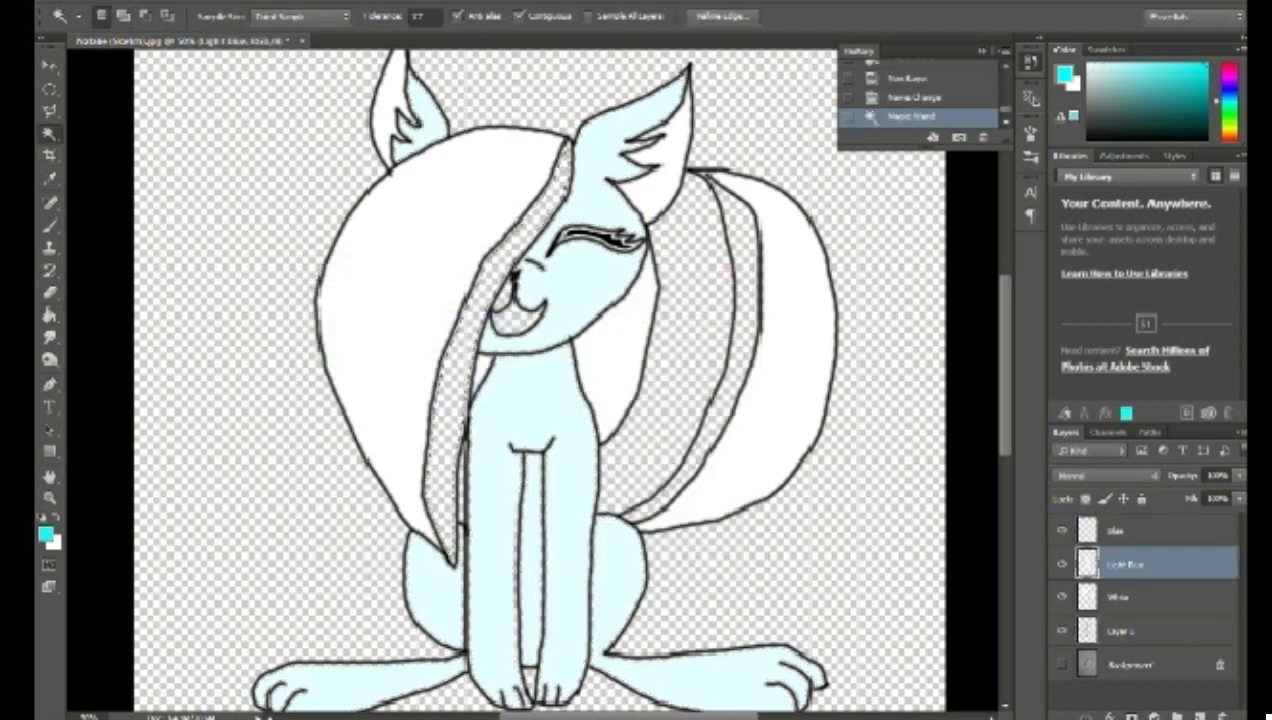
Step: Select the unfilled muzzle area beside the hair streak on Layer 1 and fill it with the sampled pale blue on the Light Blue layer
left_click(1122, 631)
left_click(504, 297)
left_click(1126, 565)
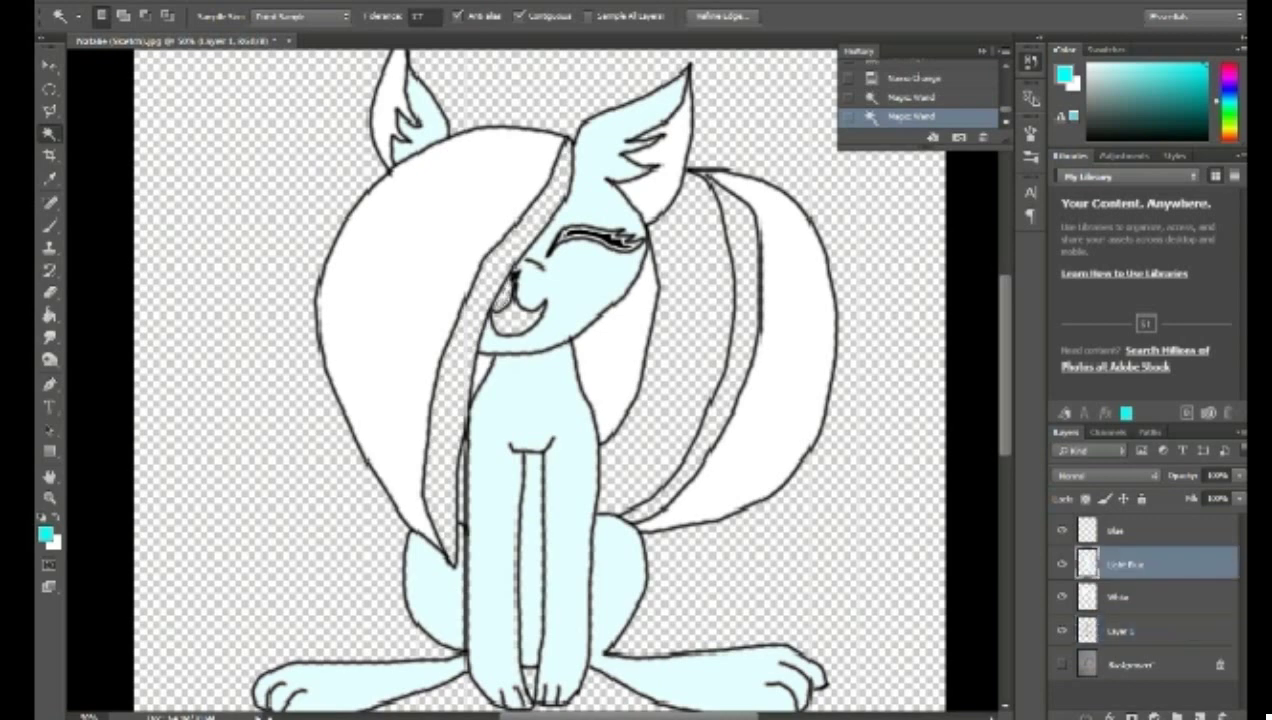
left_click(49, 179)
left_click(612, 280)
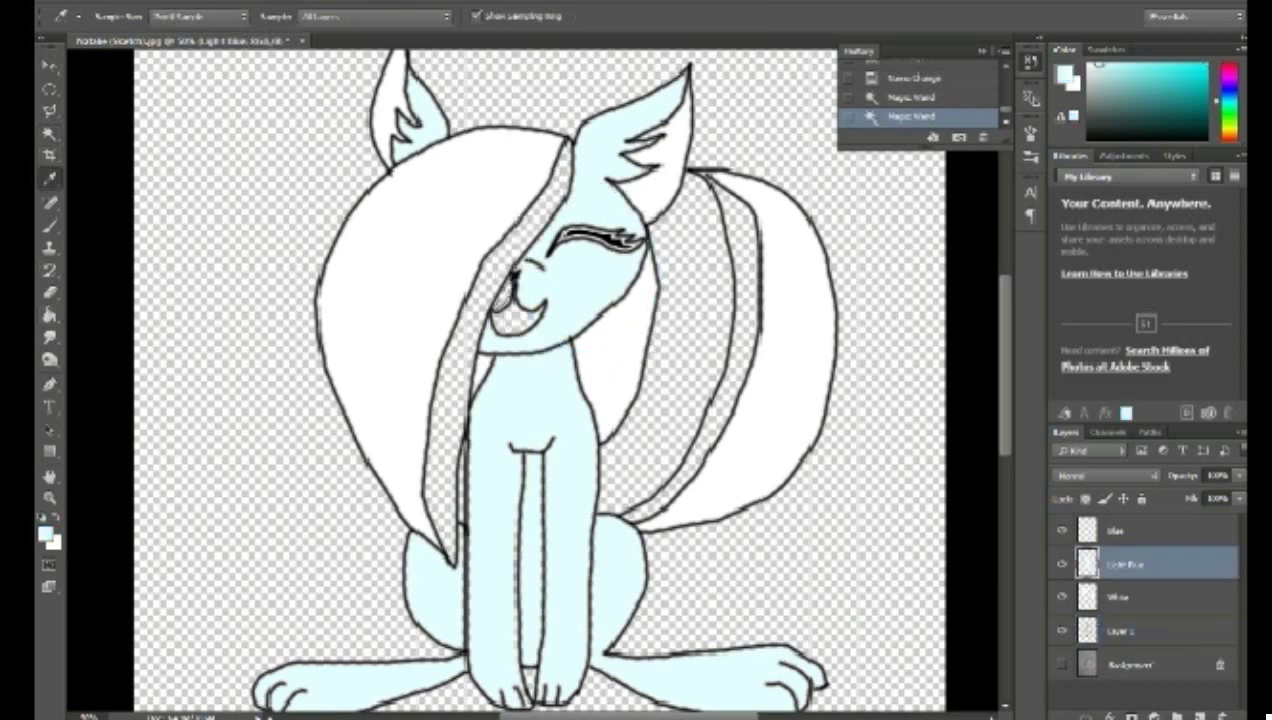
key("g")
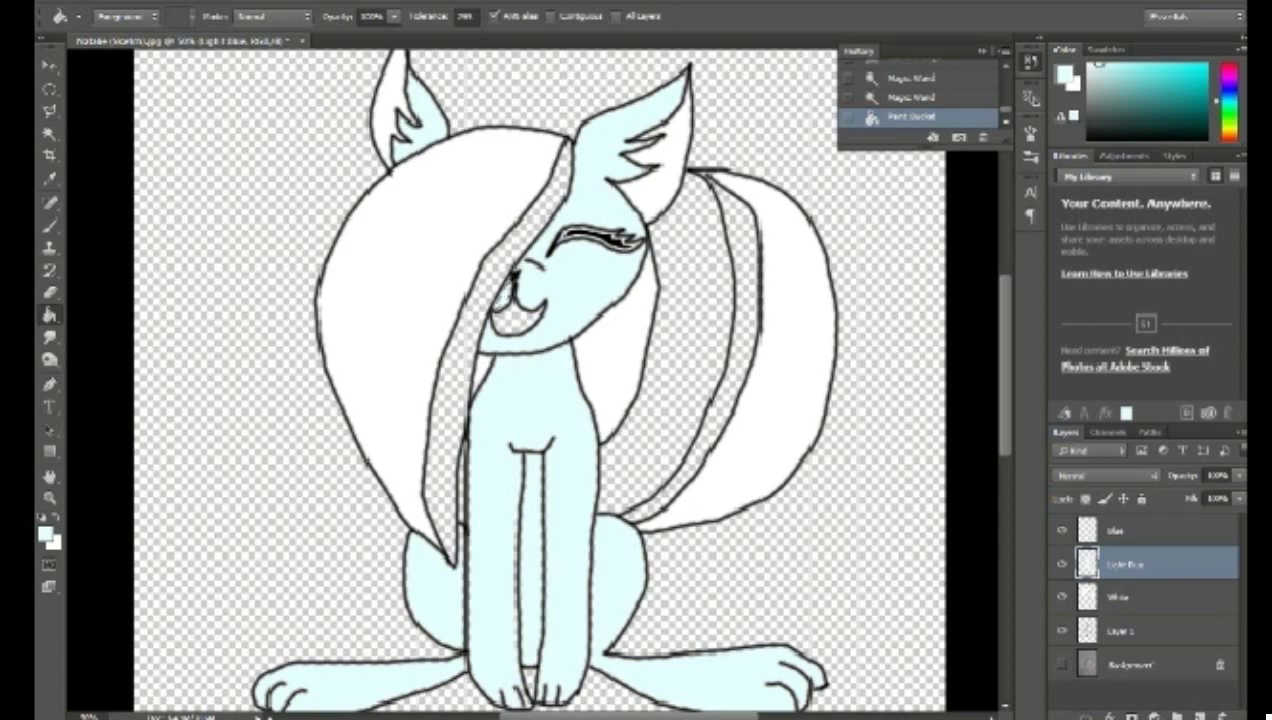
Step: Activate the Blue layer and set the foreground color to bright cyan
left_click(1116, 531)
left_click(46, 535)
left_click(455, 412)
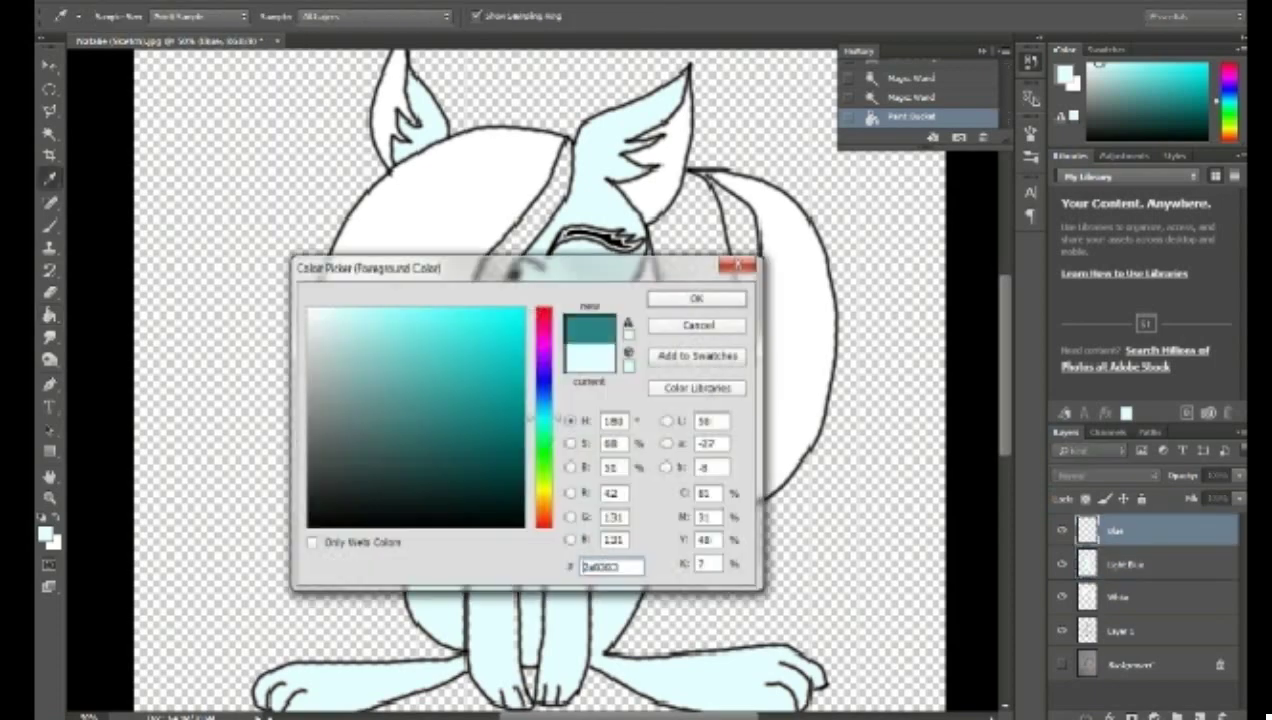
left_click(497, 314)
left_click(696, 299)
Step: Select the hair and tail streaks with the Magic Wand on Layer 1 and fill them with cyan on the Blue layer
left_click(1121, 631)
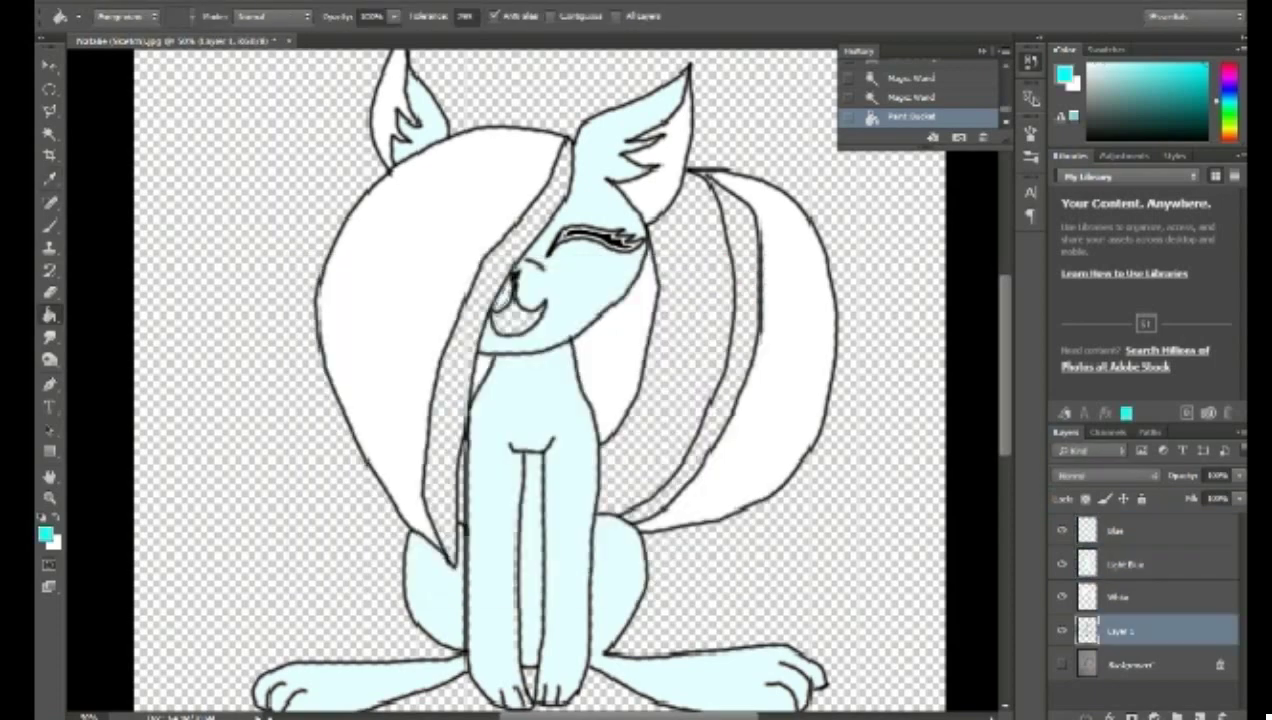
key("w")
left_click(452, 400)
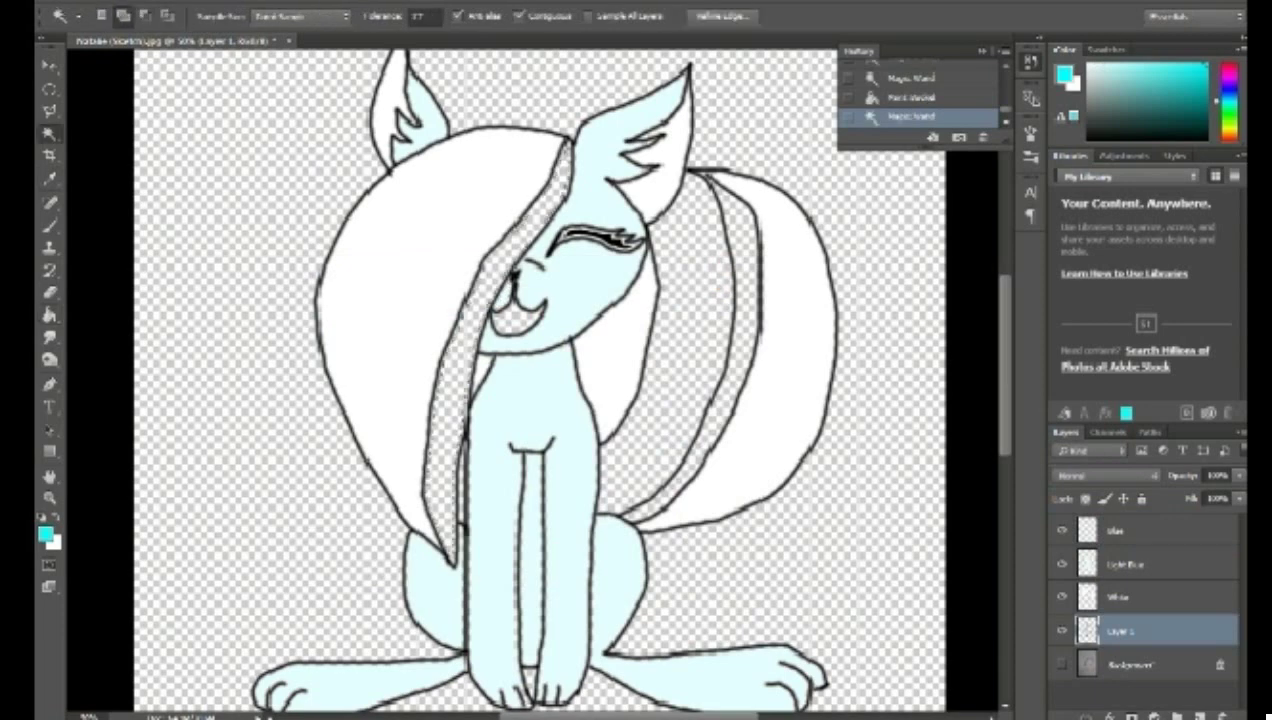
left_click(461, 480, "shift")
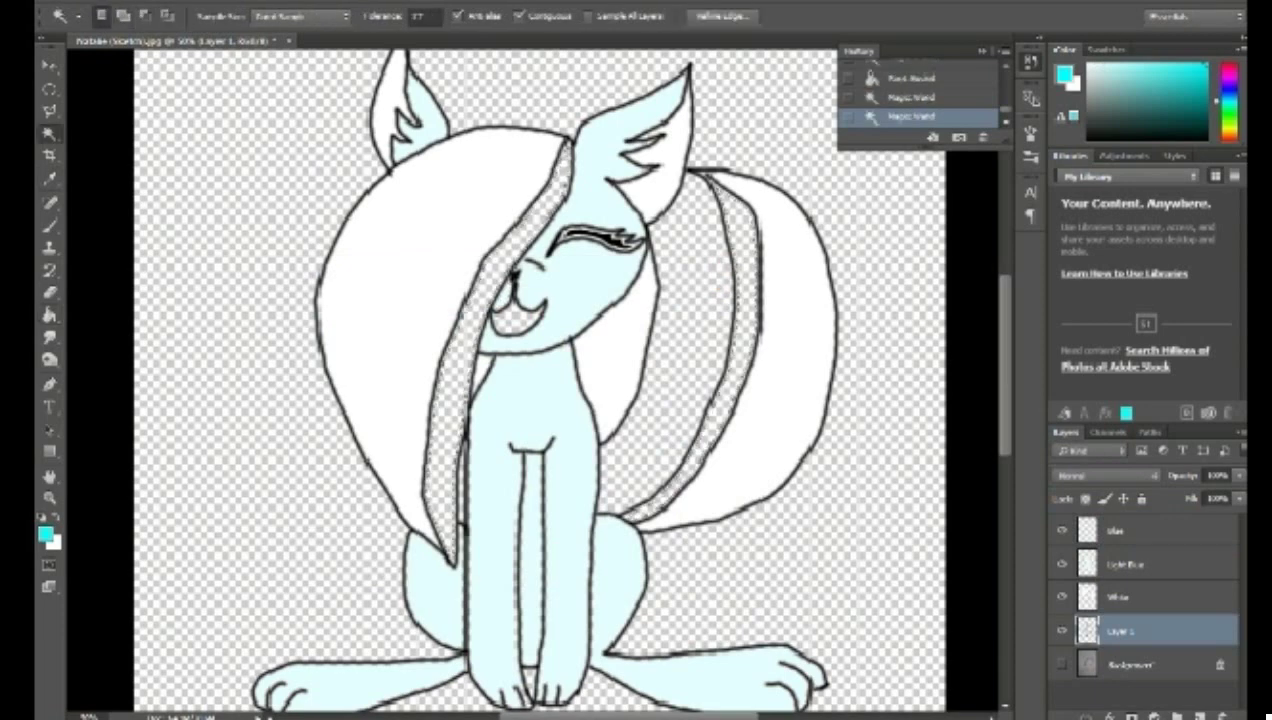
left_click(1117, 531)
left_click(50, 315)
left_click(455, 410)
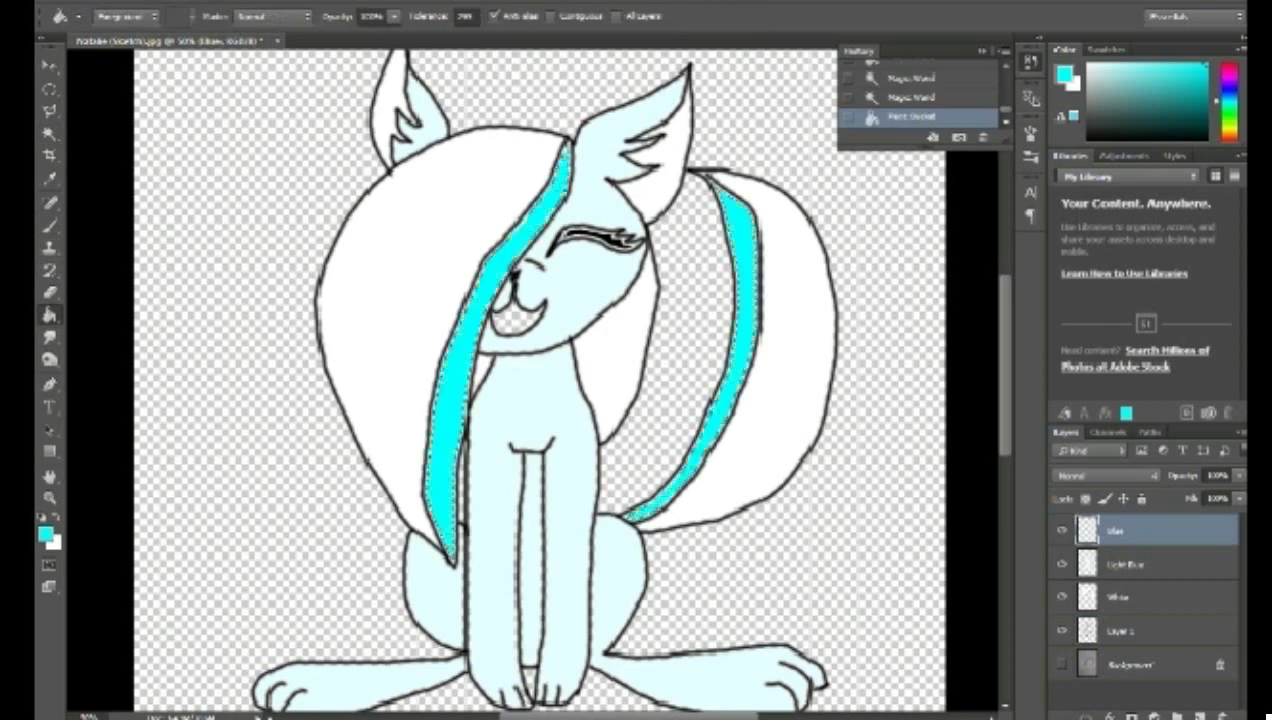
Step: Add a new layer, move Blue beneath it, and name the new layer Other Colours
left_click(1126, 565)
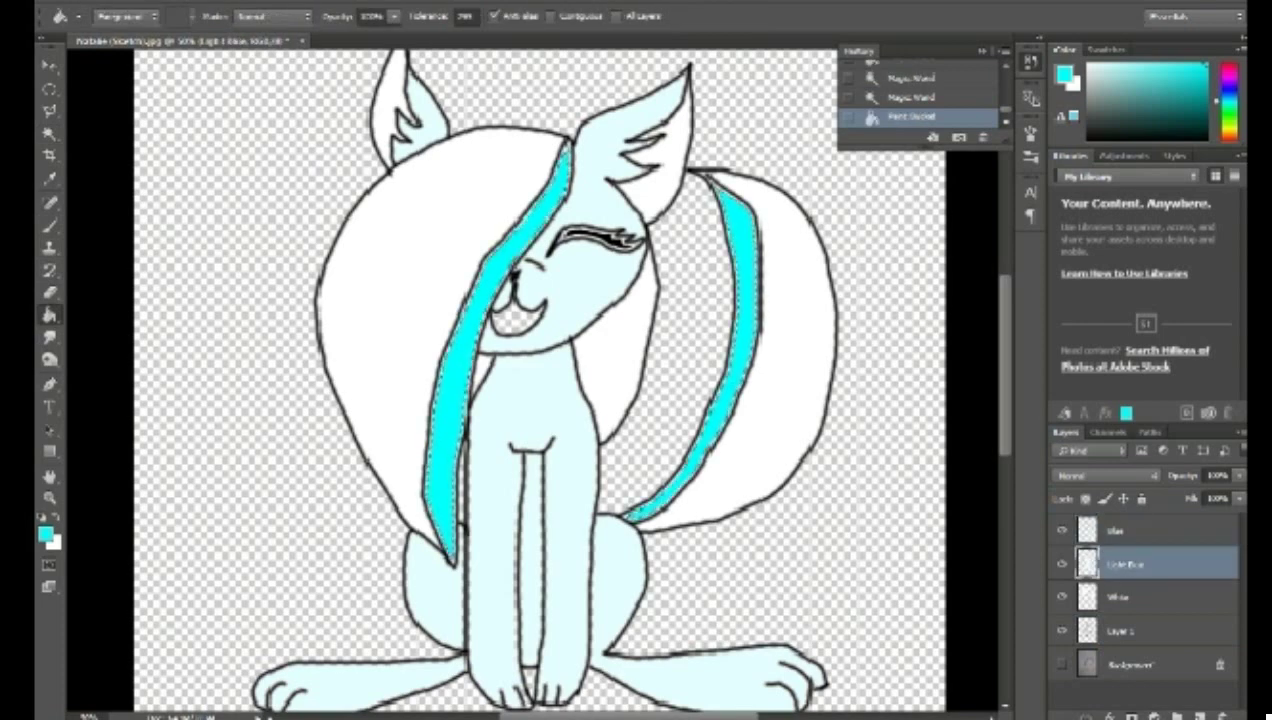
left_click(1196, 714)
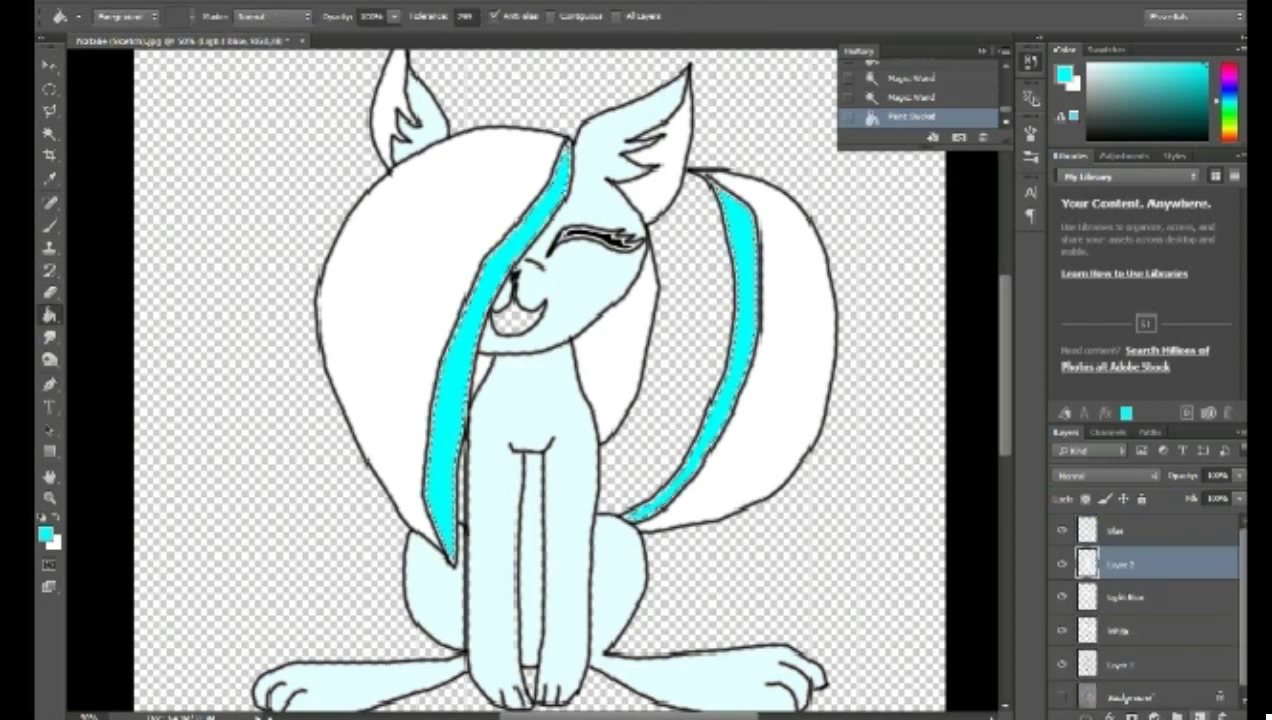
left_click_drag(1117, 531, 1119, 578)
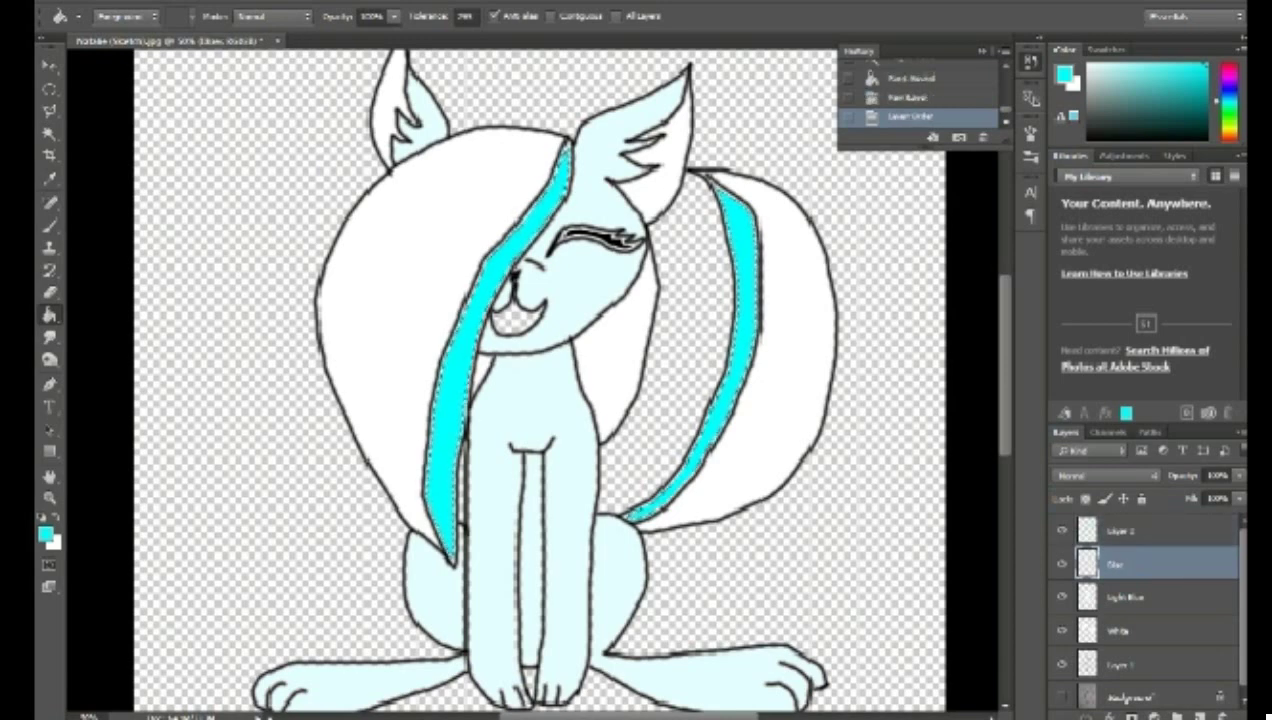
double_click(1121, 531)
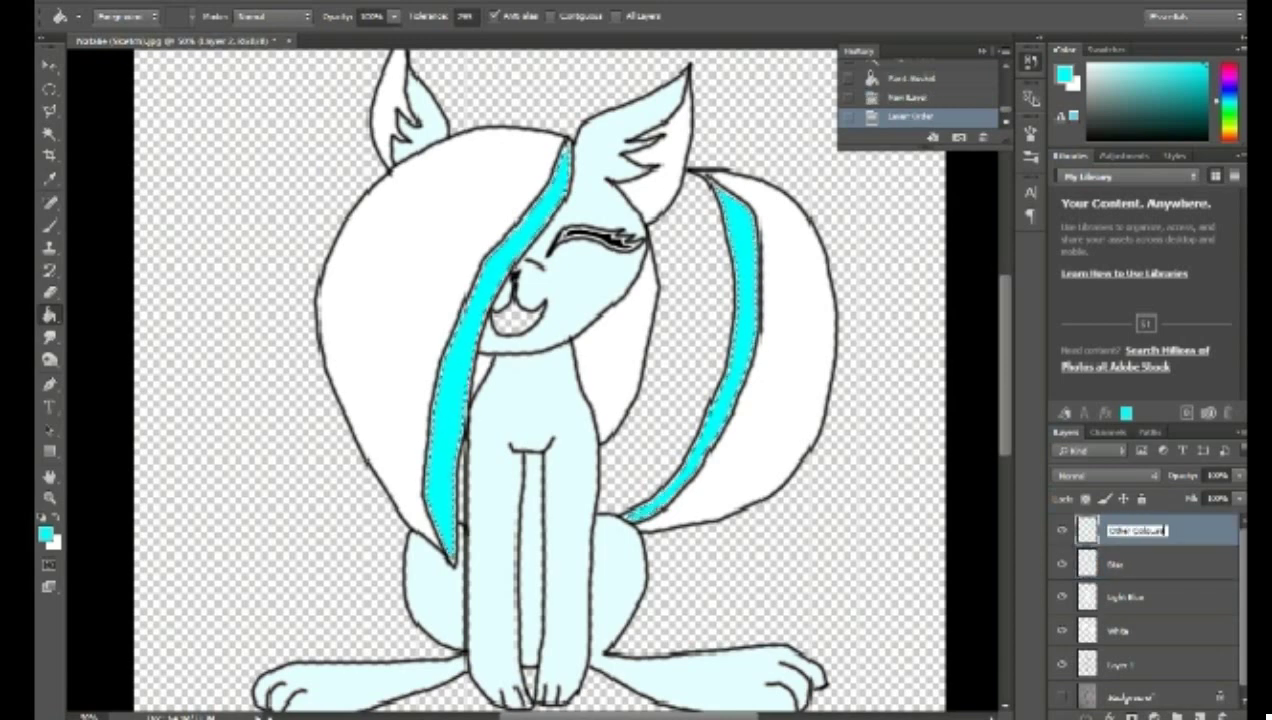
type("Other Colours")
key("Return")
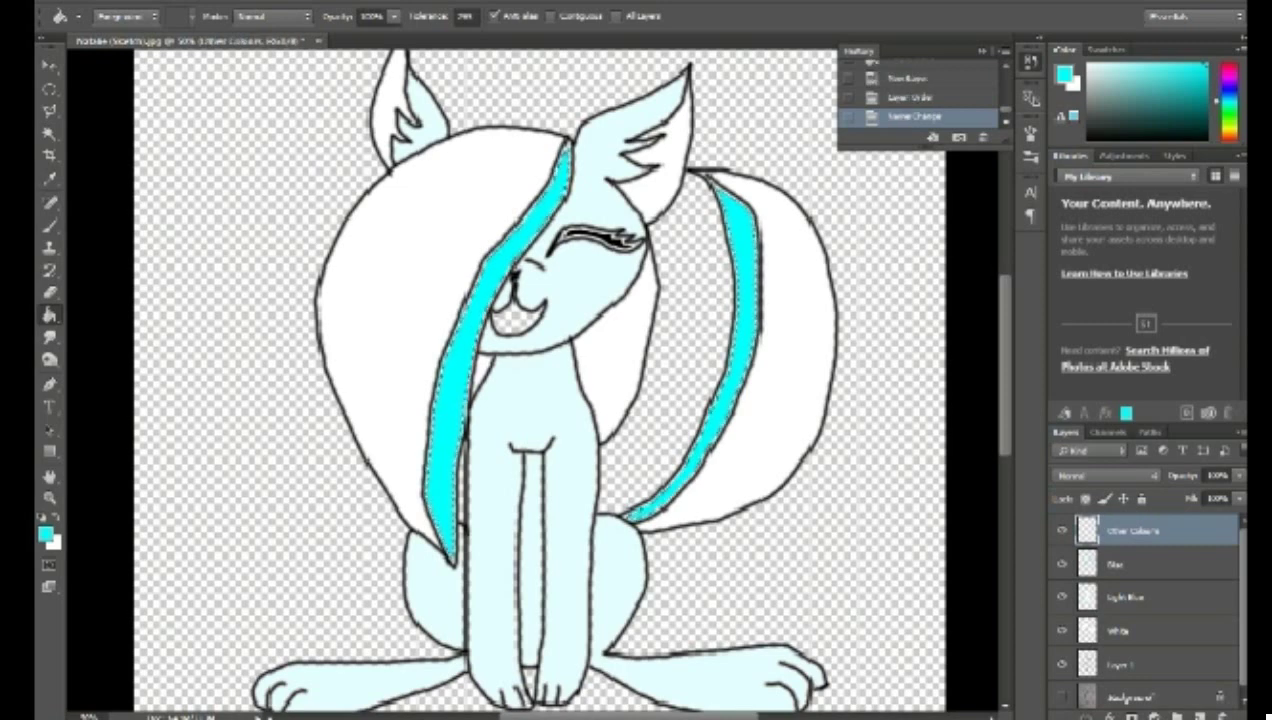
Step: Select the inside of the open mouth with the Magic Wand on Layer 1 and activate the Other Colours layer
left_click(49, 133)
left_click(1121, 664)
left_click(519, 321)
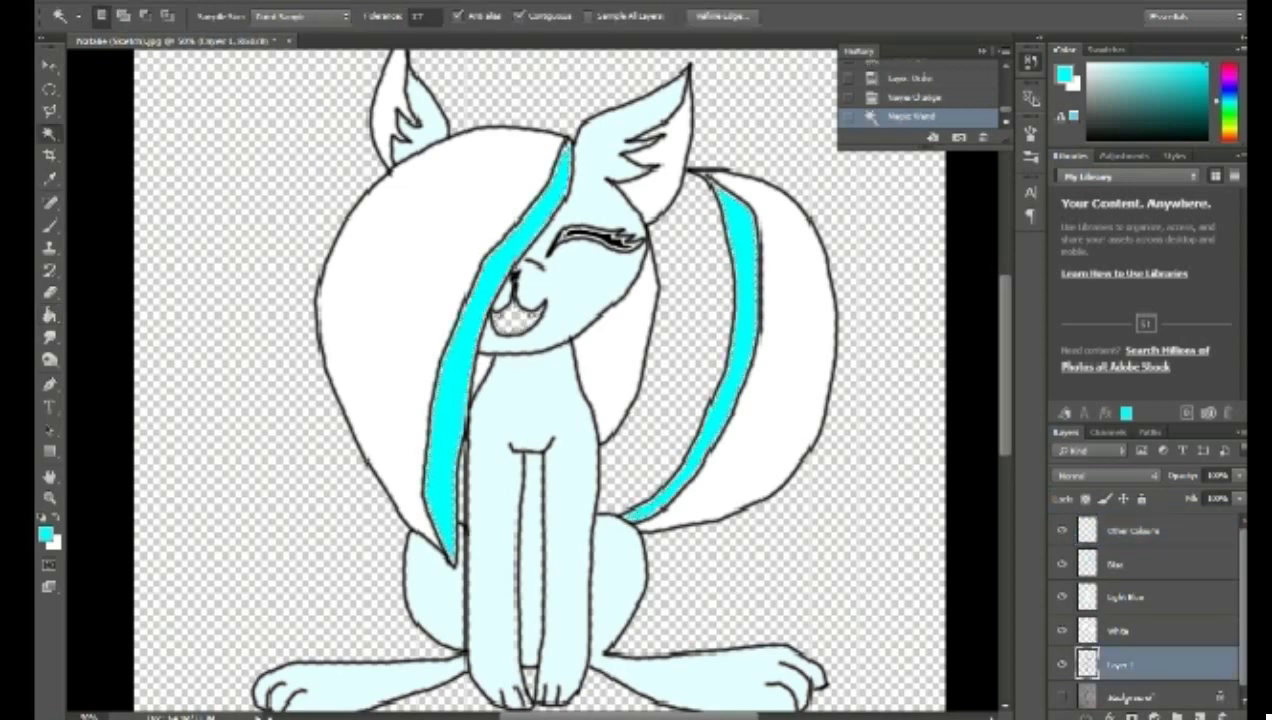
left_click(1133, 531)
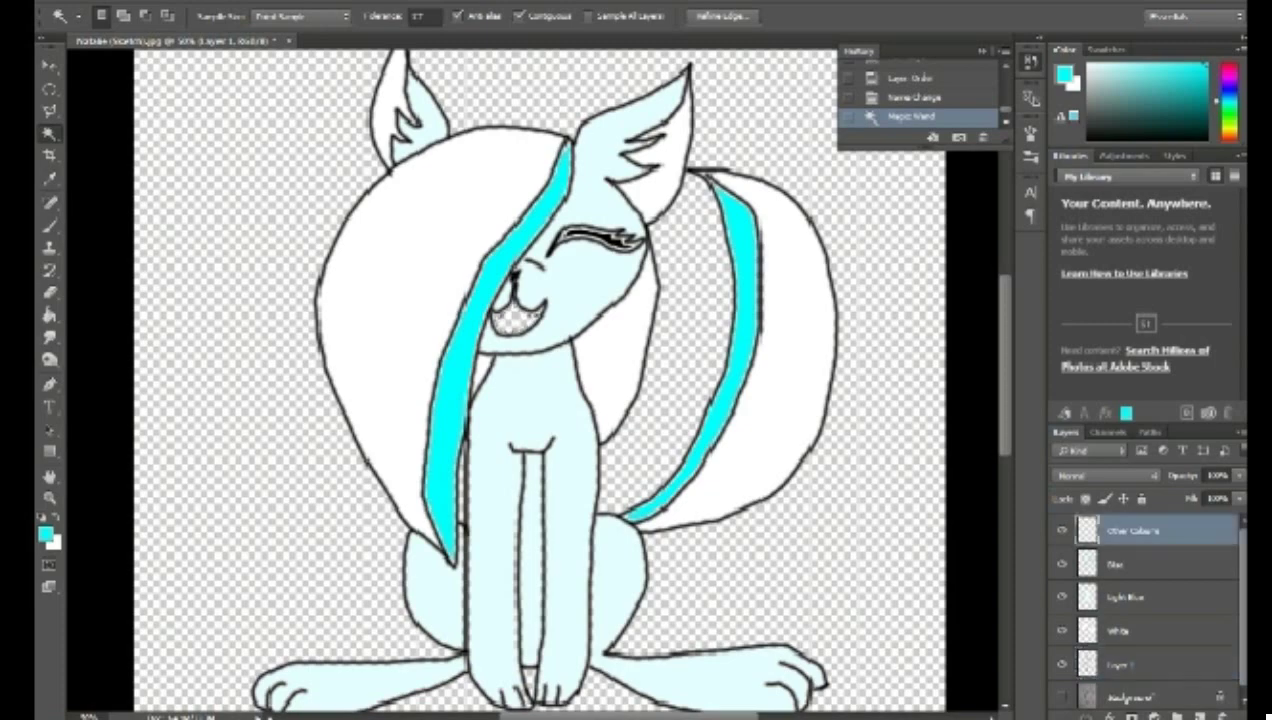
Step: Set the foreground color to dark red 640000 and fill the selected mouth with the Paint Bucket
left_click(46, 535)
left_click(543, 309)
left_click(523, 416)
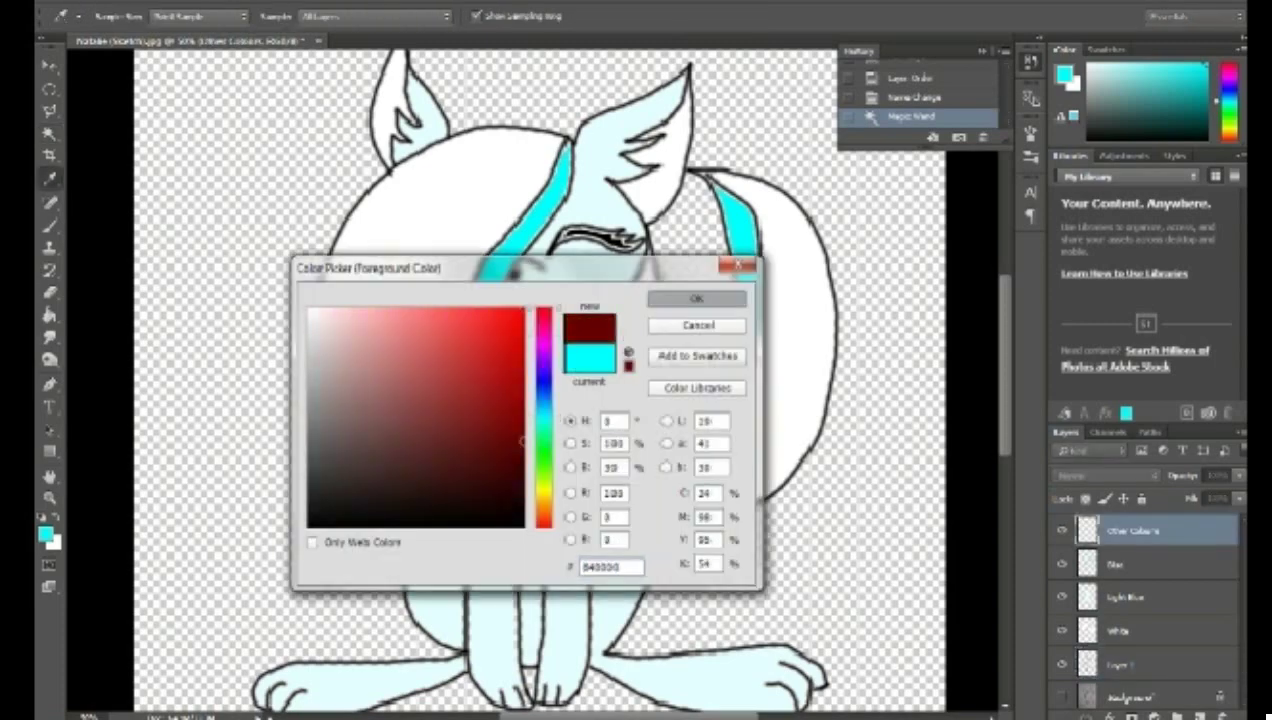
left_click(696, 298)
key("g")
left_click(512, 322)
Step: Set the foreground color to light pink for the tongue
left_click(49, 498)
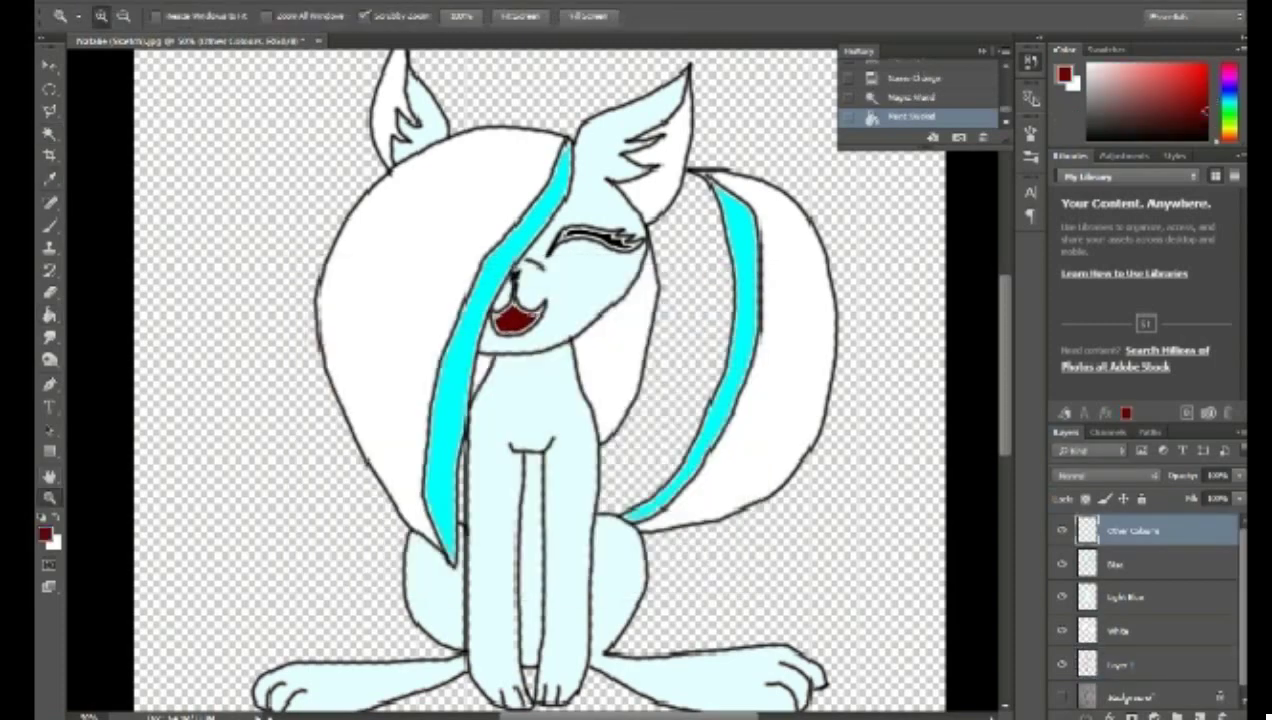
left_click(507, 322)
left_click(507, 322)
left_click(507, 322)
left_click(46, 535)
left_click_drag(543, 354, 543, 336)
left_click(363, 309)
left_click(696, 298)
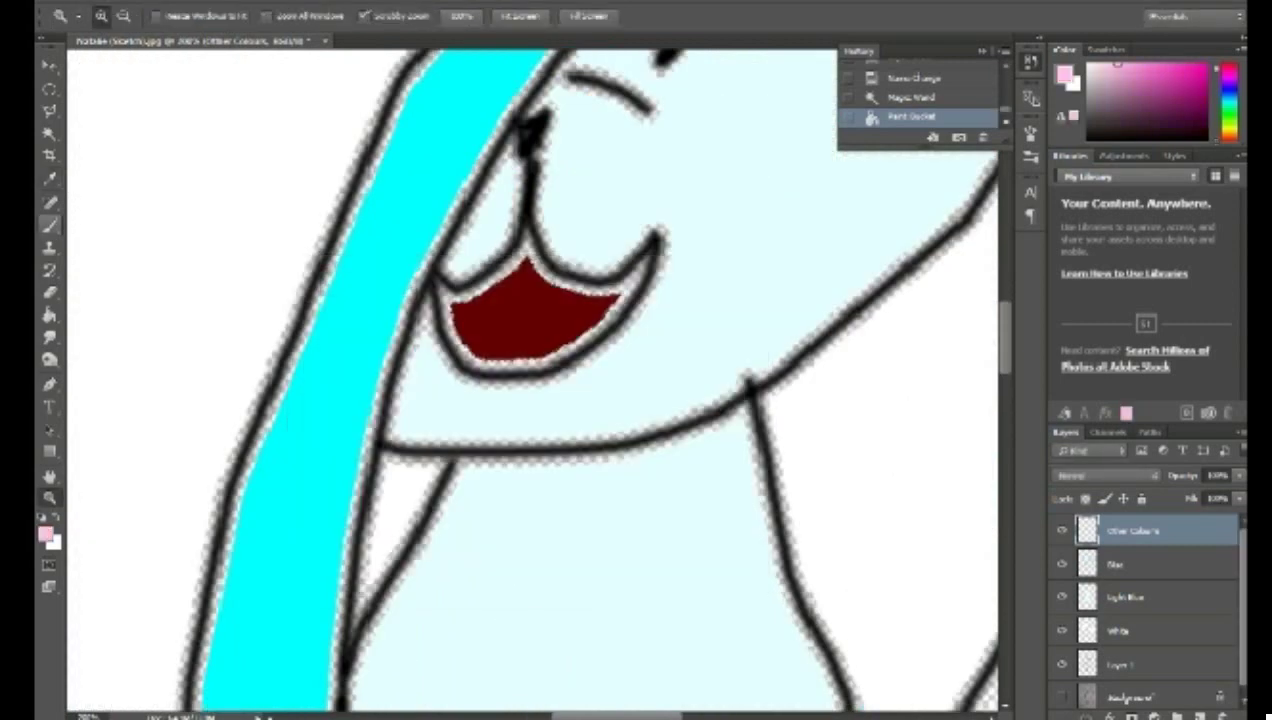
Step: Paint a rounded pink tongue in the lower right part of the mouth with the Brush on the Other Colours layer
left_click(49, 226)
left_click(118, 16)
mouse_move(612, 302)
left_mouse_down()
mouse_move(532, 350)
mouse_move(590, 312)
left_mouse_up()
key("ctrl+z")
mouse_move(535, 351)
left_mouse_down()
mouse_move(574, 298)
mouse_move(557, 337)
mouse_move(532, 345)
left_mouse_up()
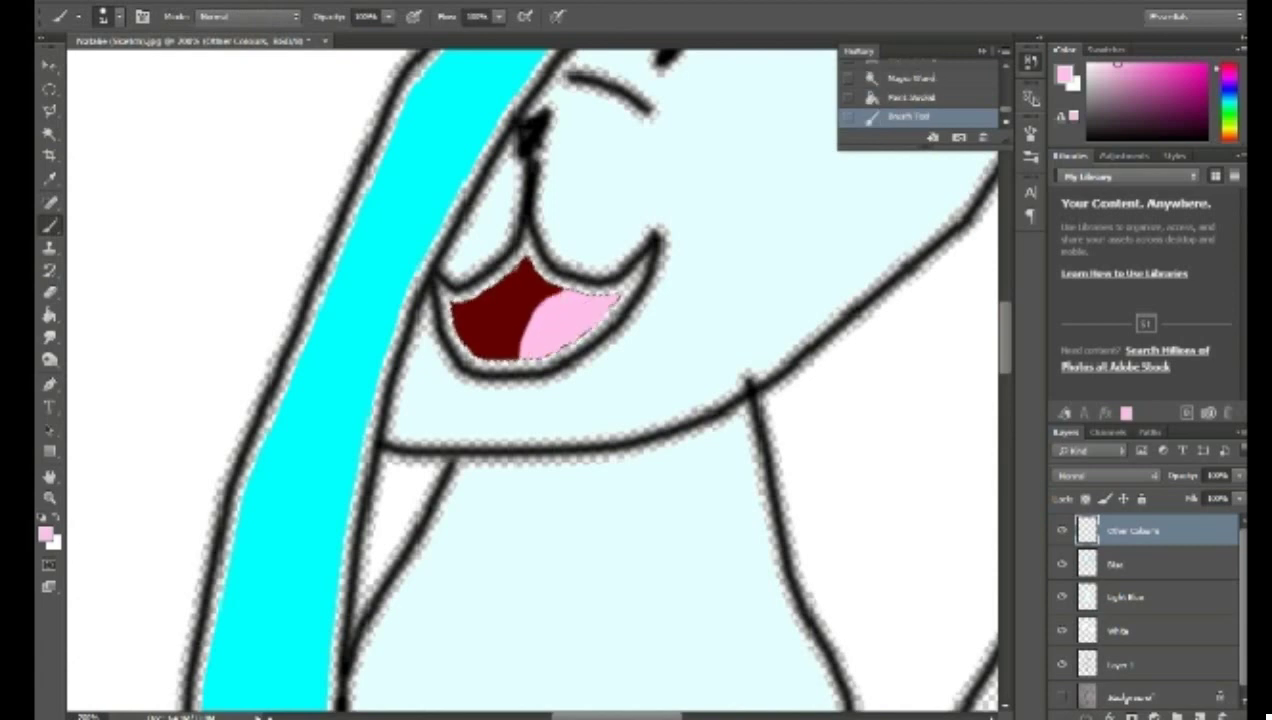
Step: Examine the whole figure and the colored mouth up close
scroll(532, 345, "up", 3)
key("z")
right_click(525, 507)
left_click(586, 522)
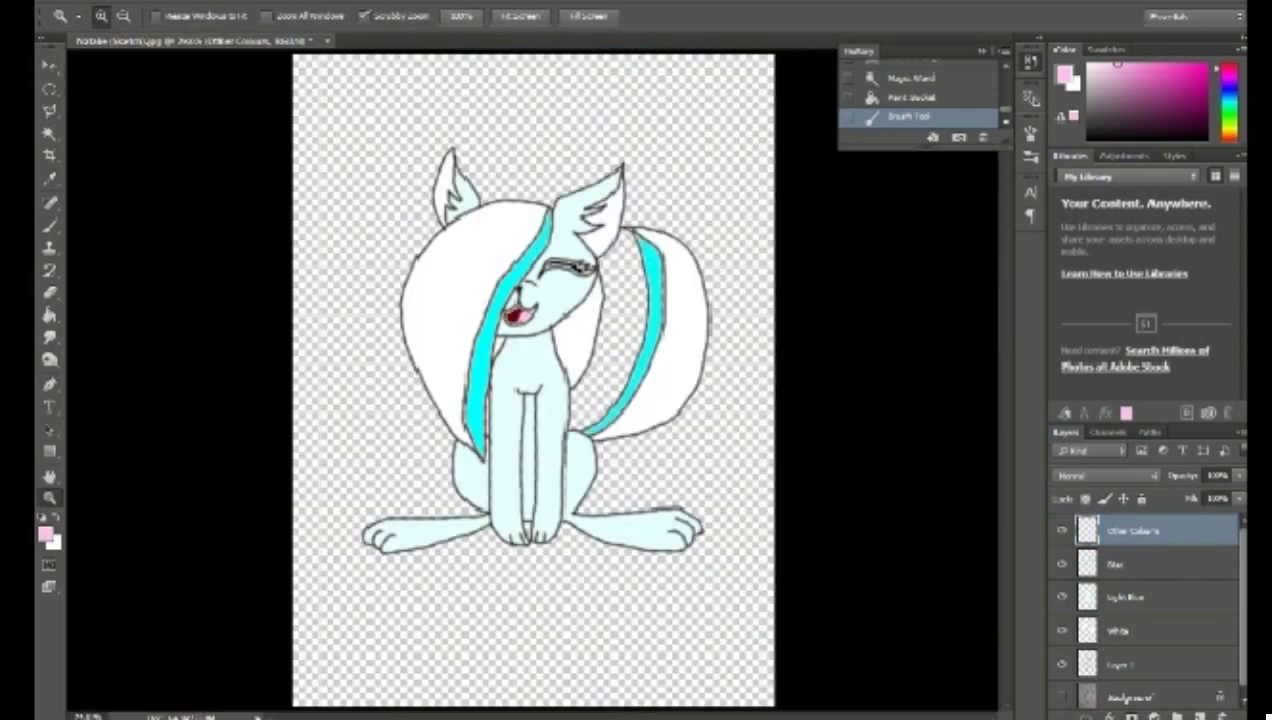
left_click(541, 284)
left_click(541, 284)
left_click(541, 284)
left_click(494, 291)
left_click(494, 291)
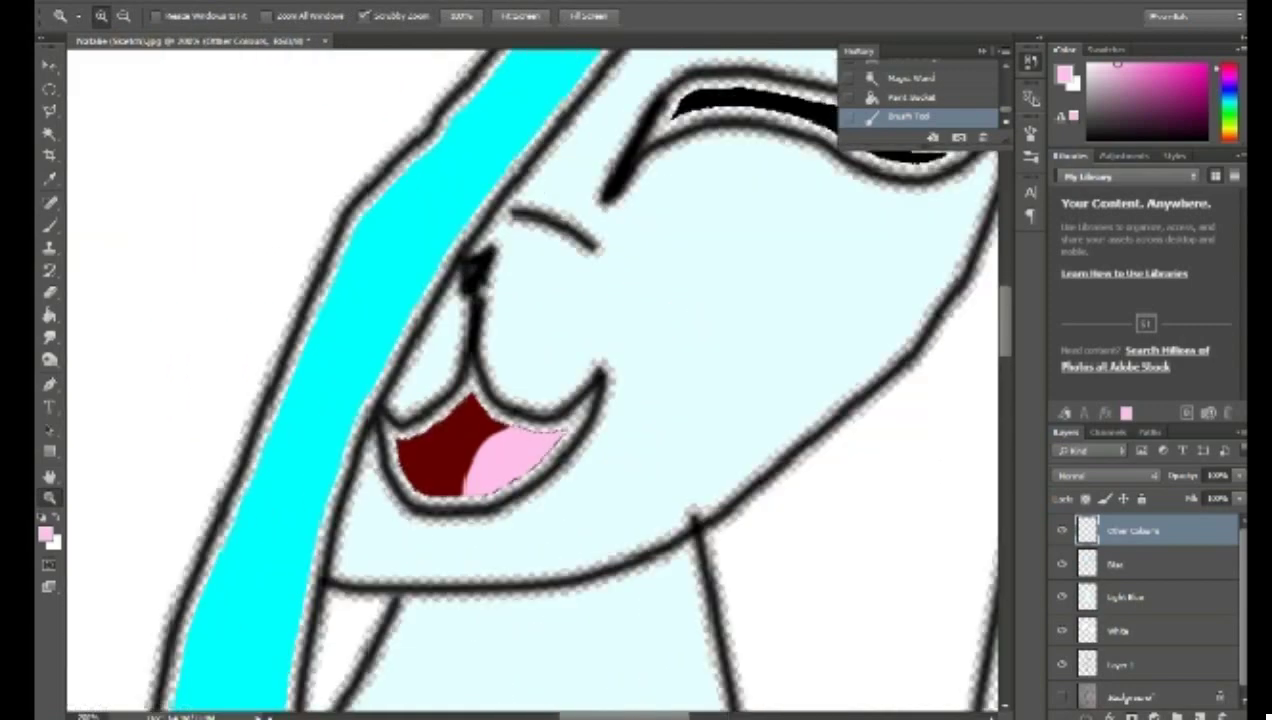
right_click(791, 466)
left_click(853, 481)
left_click(516, 299)
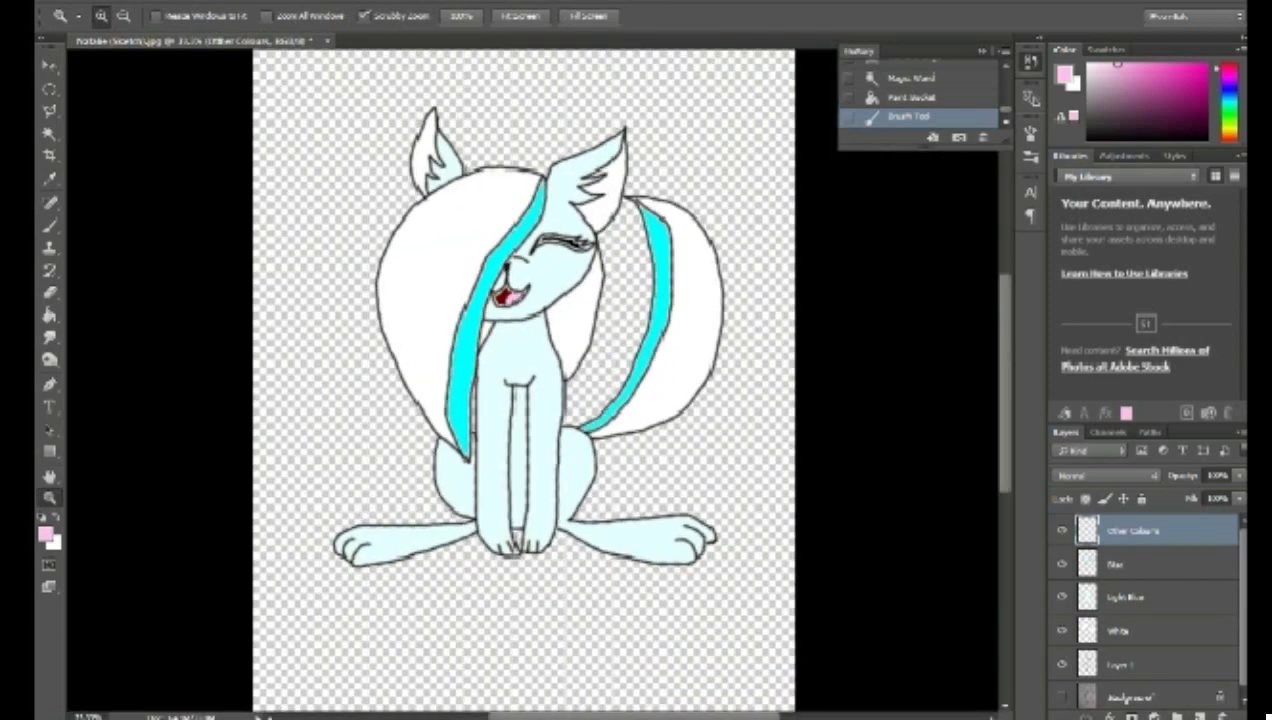
left_click(508, 298)
Step: Activate the White layer and set the foreground color to light gray d1d1d1
left_click(1136, 665)
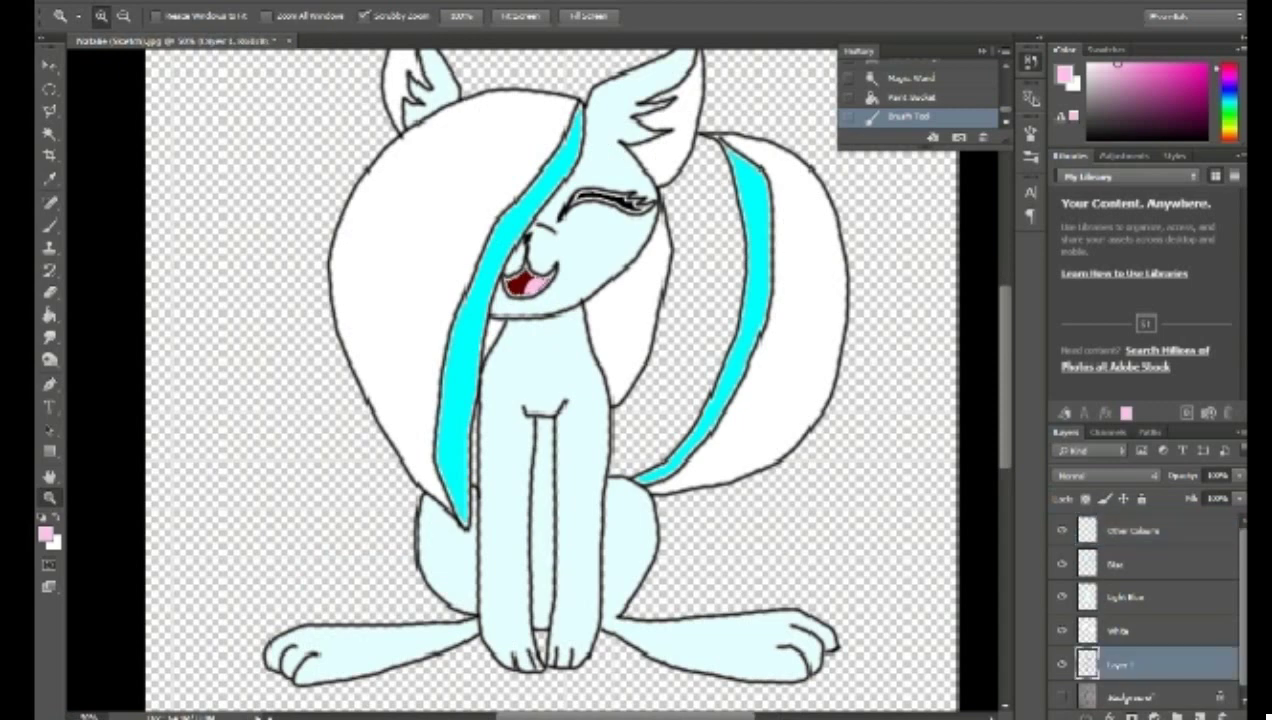
key("alt+bracketright")
key("alt+bracketright")
key("alt+bracketright")
key("alt+bracketright")
key("alt+bracketleft")
key("alt+bracketleft")
key("alt+bracketleft")
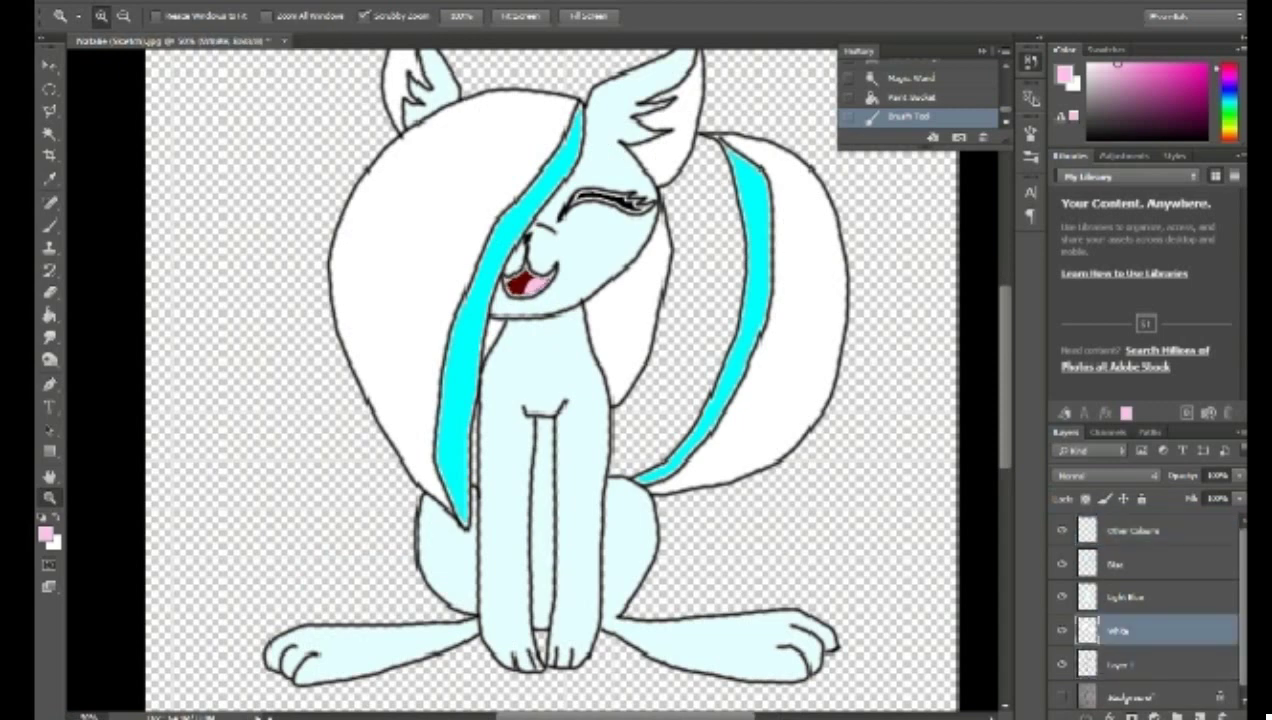
left_click(42, 517)
left_click(46, 534)
left_click_drag(309, 400, 309, 347)
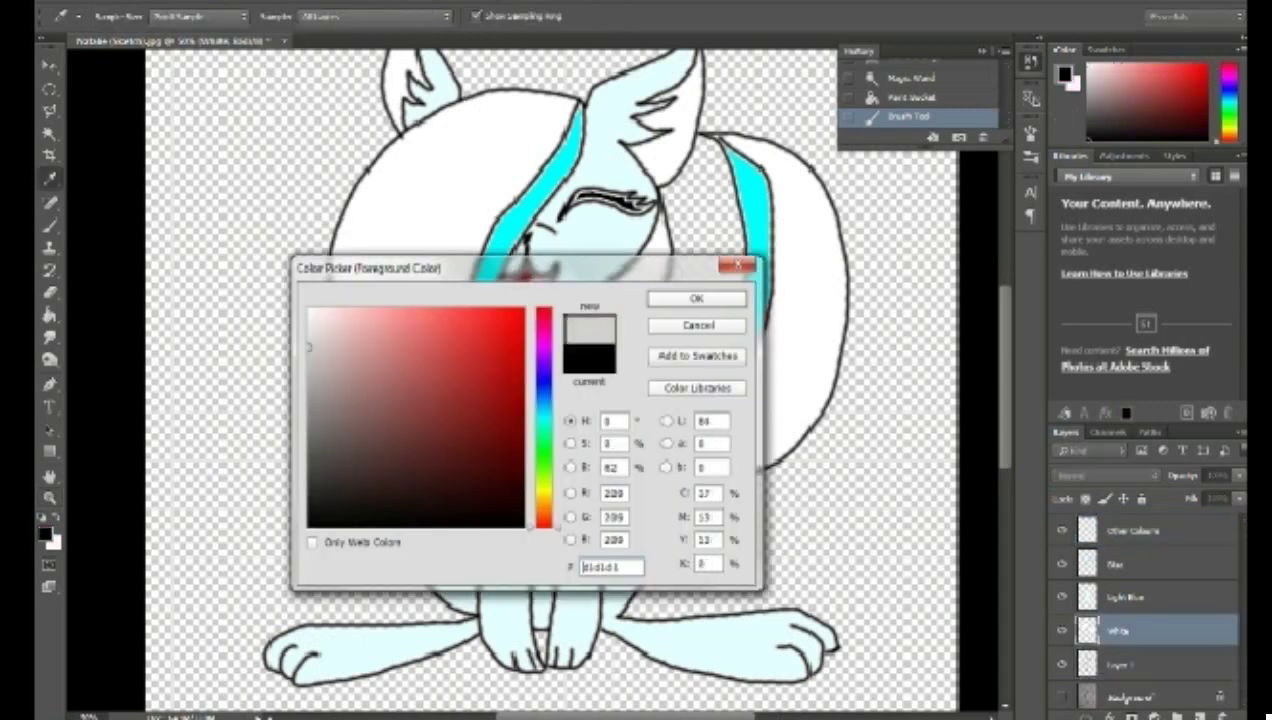
left_click(697, 298)
Step: Select the large front section of hair with the Magic Wand on Layer 1
left_click(431, 266)
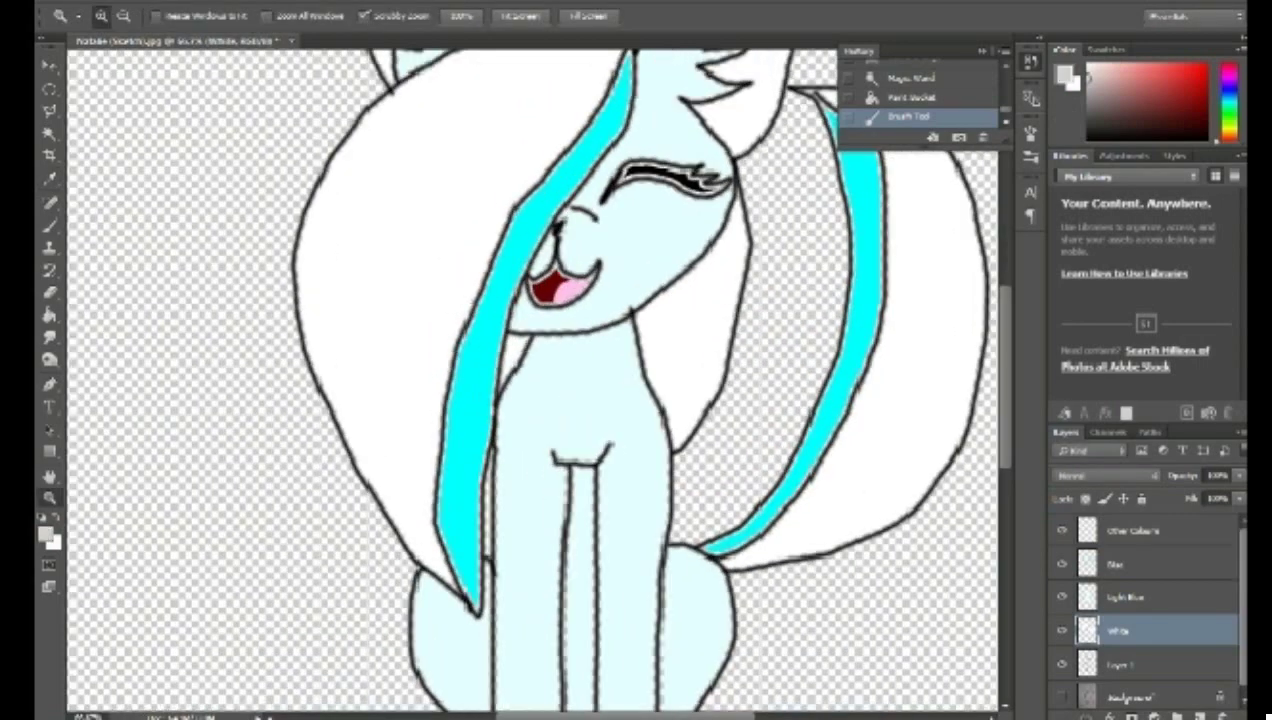
left_click(1120, 664)
left_click(49, 111)
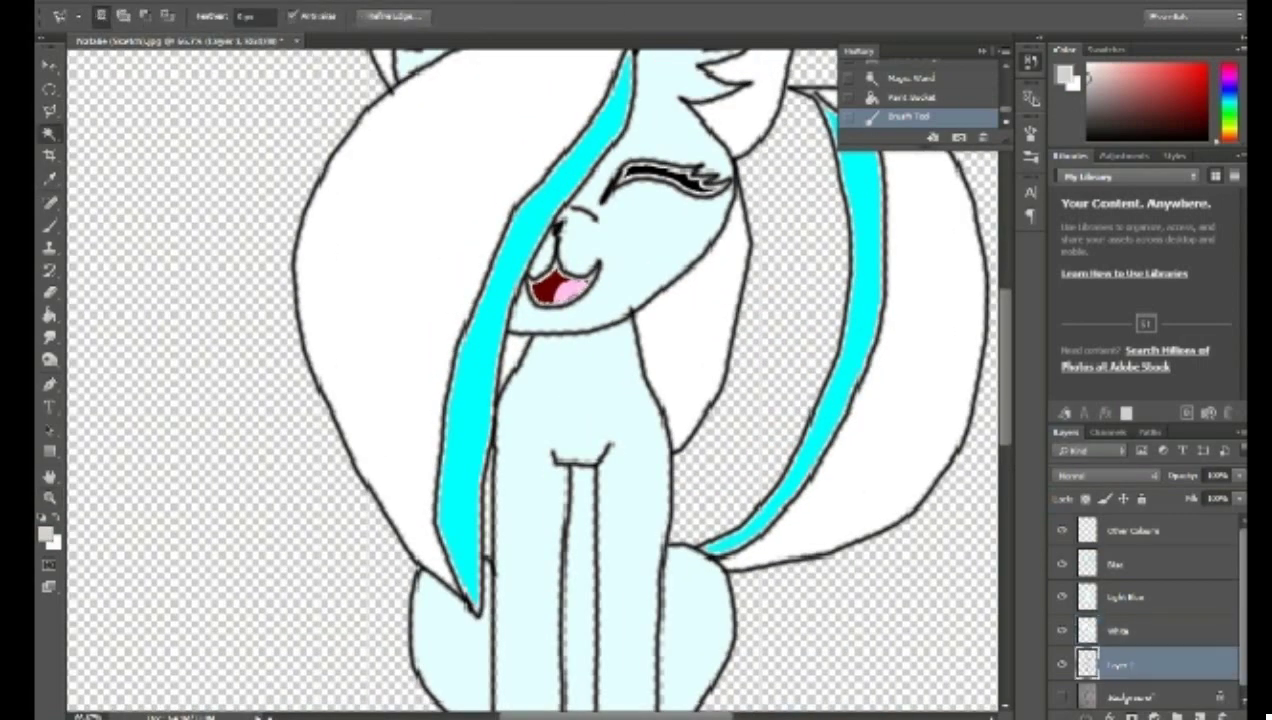
left_click(49, 133)
left_click(400, 280)
left_click(500, 390, "shift")
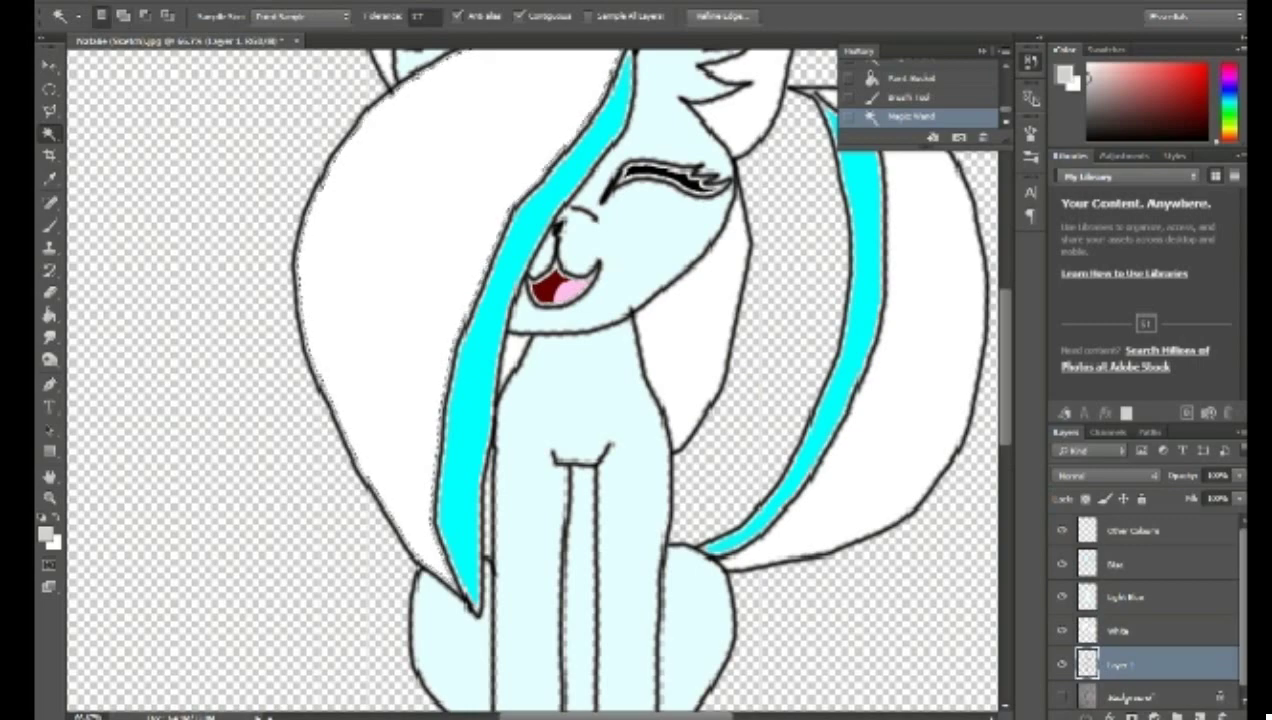
key("ctrl+z")
left_click(507, 365, "shift")
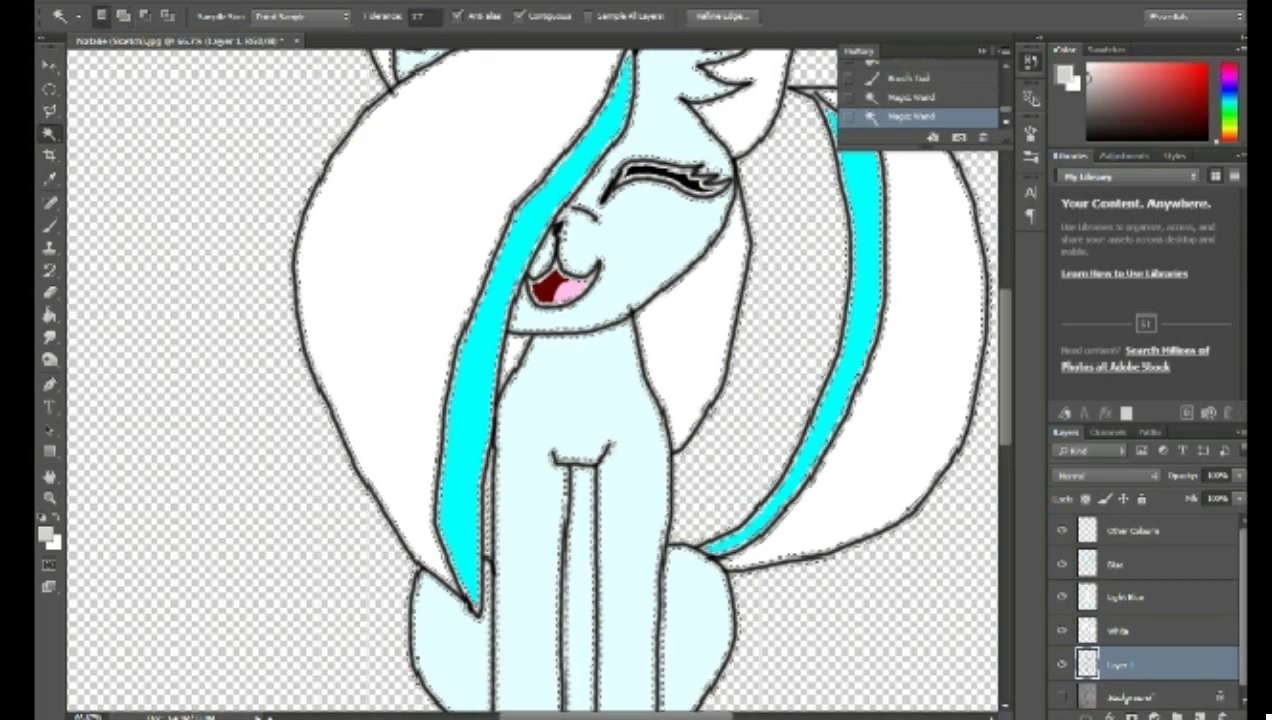
key("ctrl+z")
Step: Add the small hair piece beside the neck, the hair behind the neck, the outer tail and the right inner ear to the selection
left_click(513, 351, "shift")
left_click(697, 340, "shift")
left_click(925, 320, "shift")
scroll(800, 300, "up", 5)
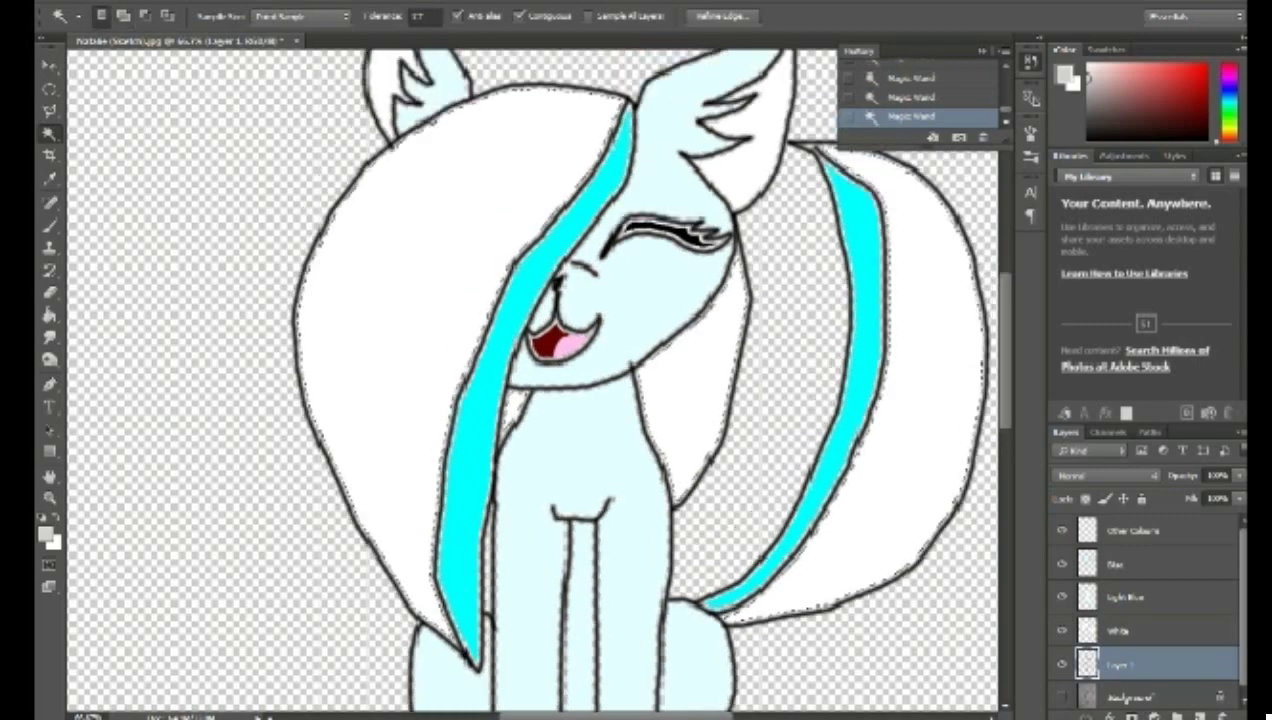
left_click(752, 172, "shift")
key("z")
scroll(532, 400, "down", 2)
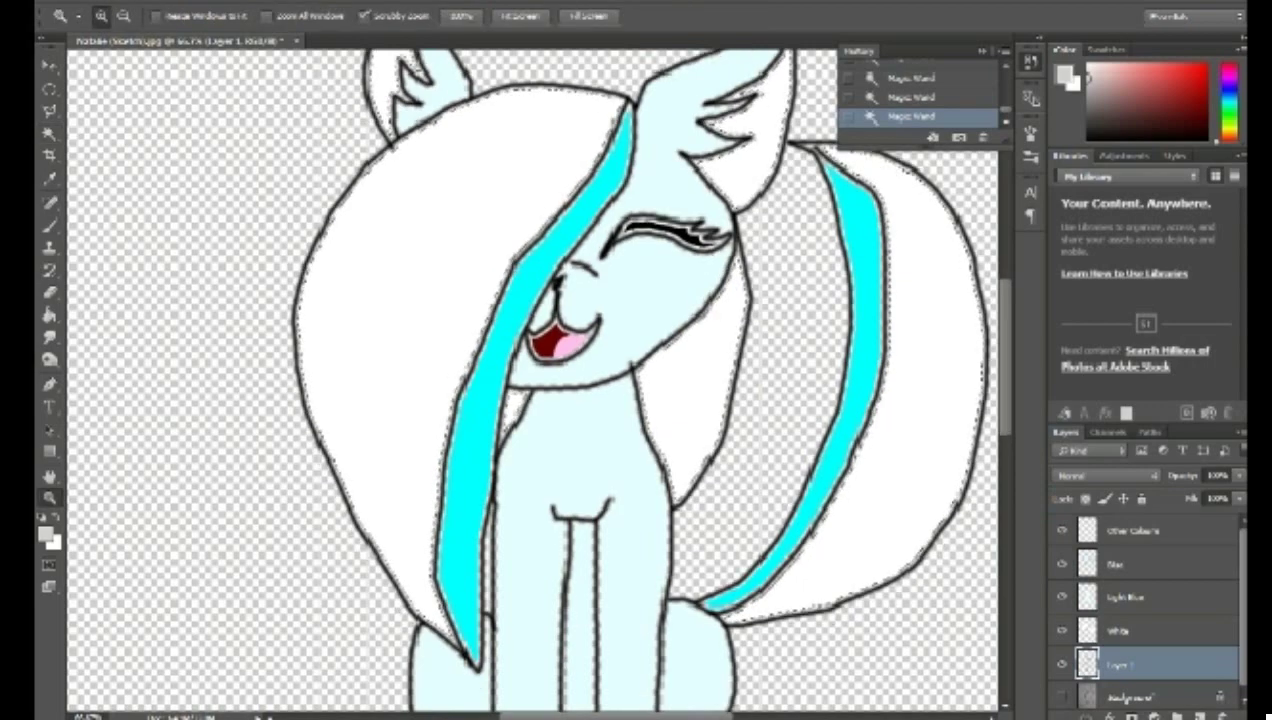
Step: Add the narrow gap between the front hair's blue streak and the front leg to the Magic Wand selection on Layer 1
key("ctrl+plus")
scroll(532, 400, "down", 1)
left_click(475, 582)
left_click(475, 582)
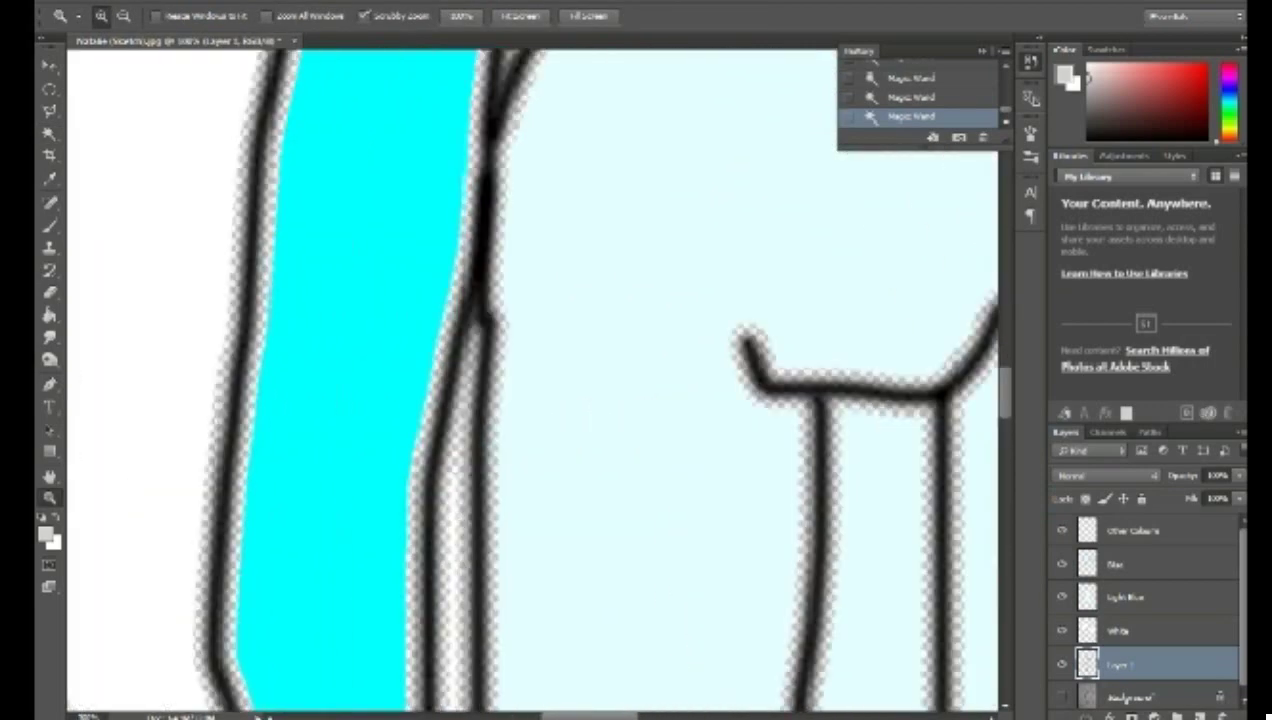
scroll(475, 582, "down", 2)
left_click(50, 315)
key("z")
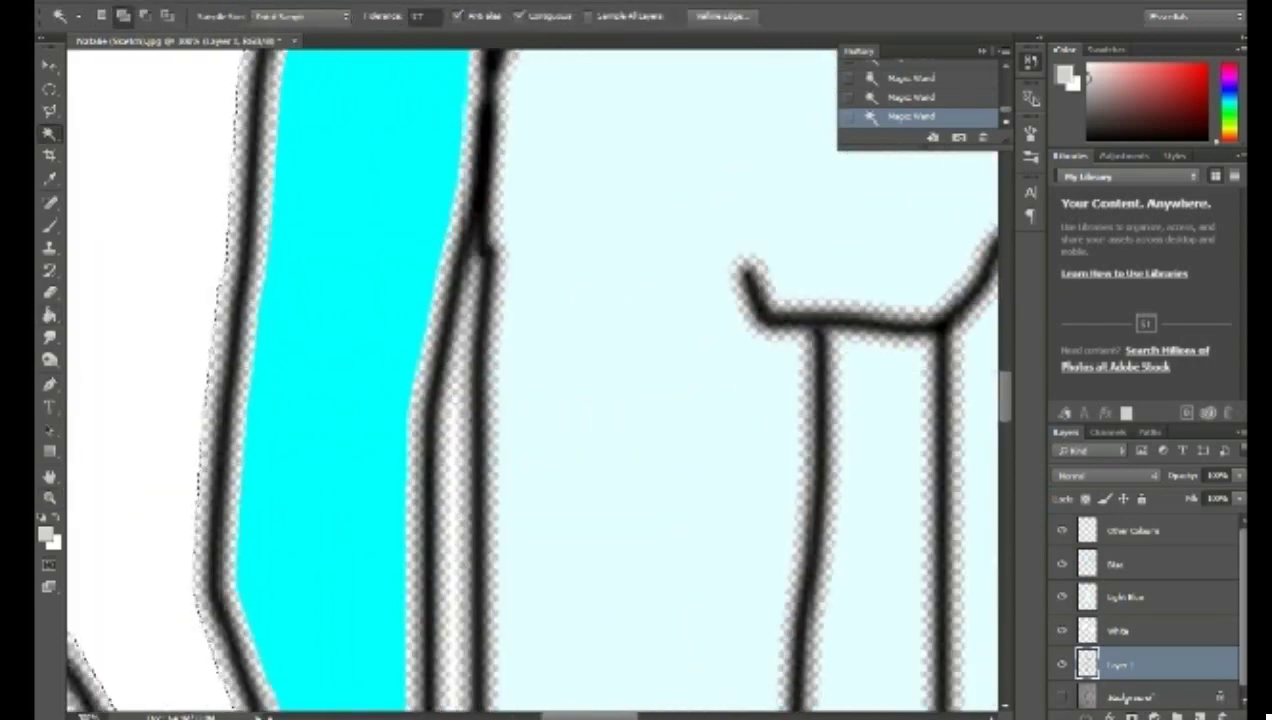
left_click_drag(420, 458, 250, 458)
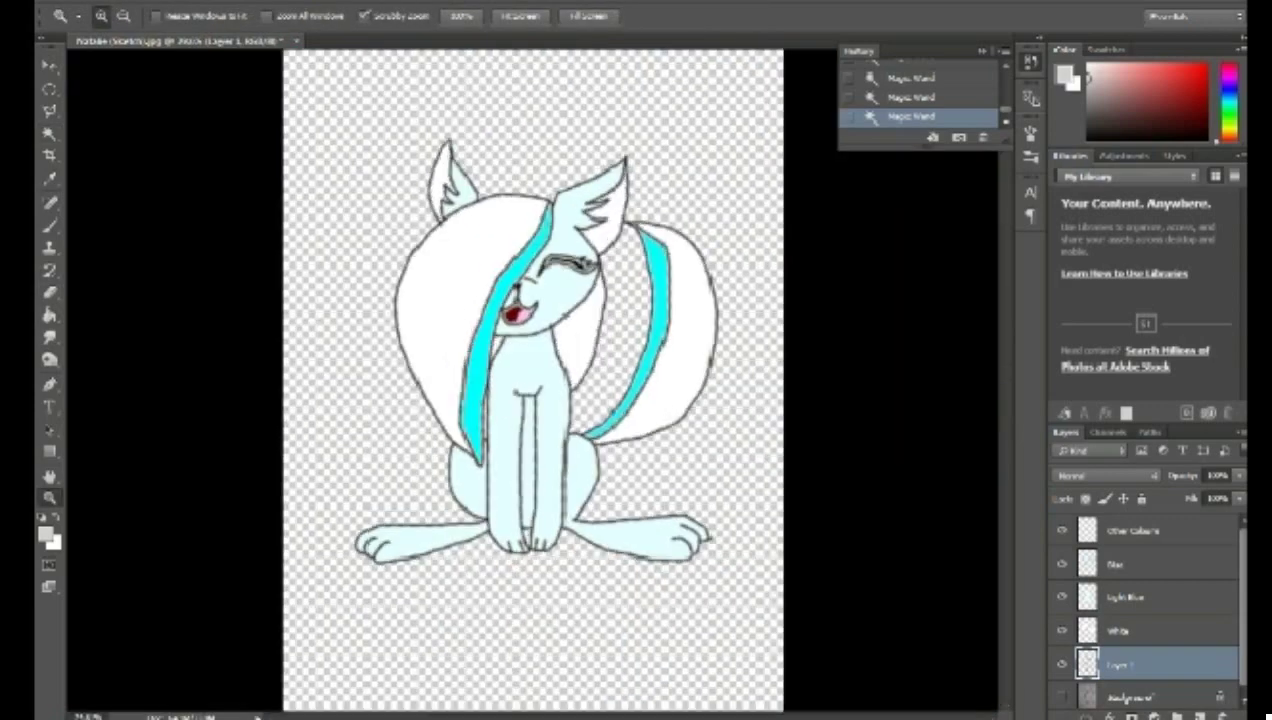
left_click(549, 360)
left_click(549, 360)
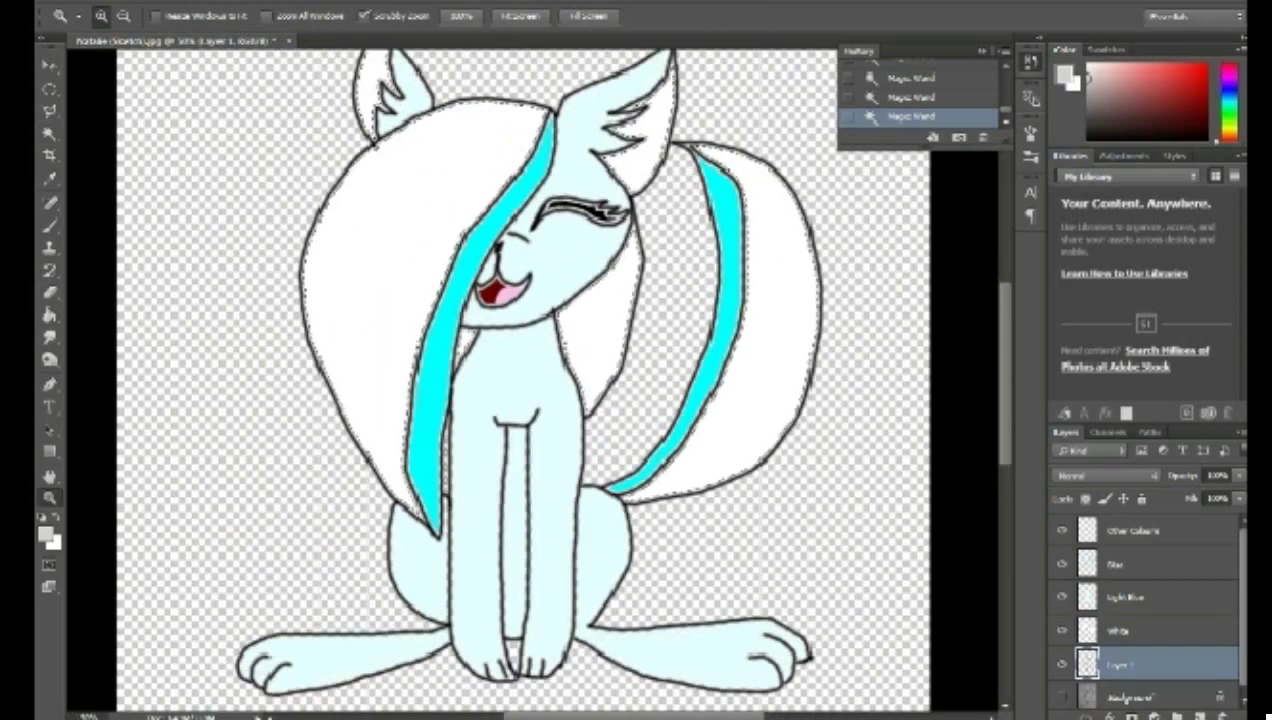
Step: Activate the White layer, adjust the brush tip, and paint light gray shading on the hair beside and behind the neck
left_click(1130, 564)
left_click(1130, 631)
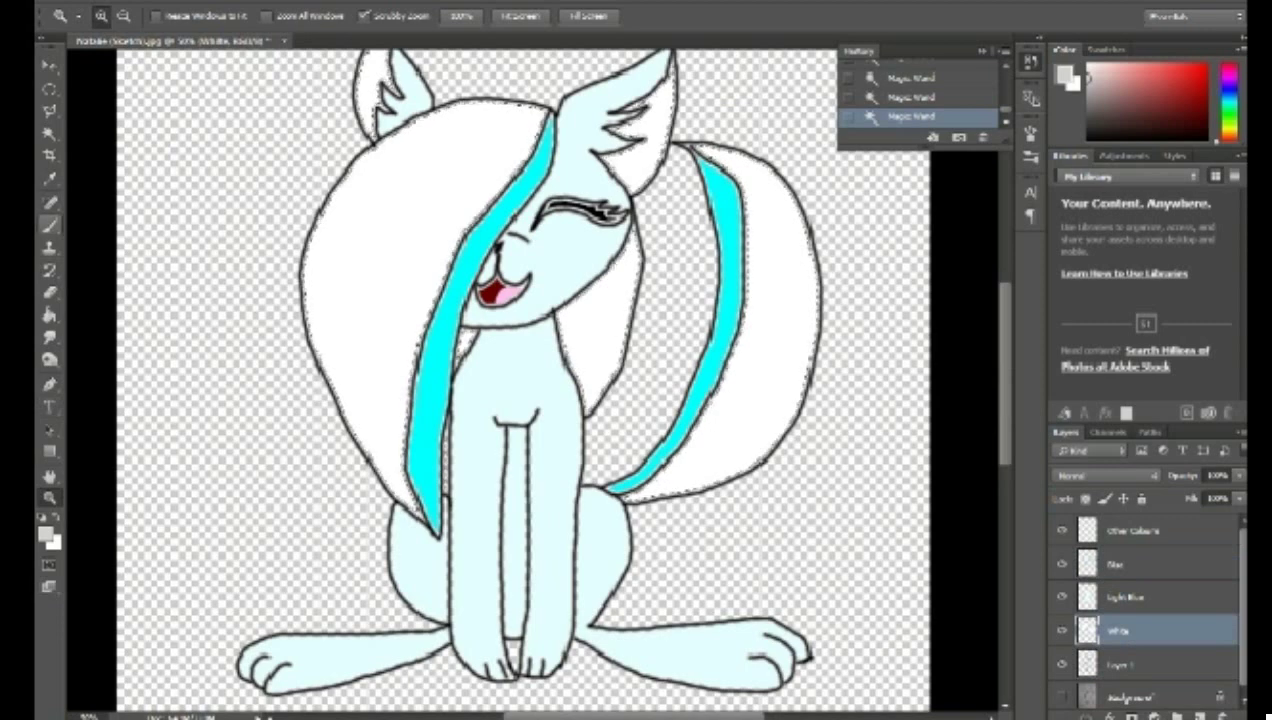
left_click(50, 226)
left_click(118, 17)
mouse_move(237, 113)
left_mouse_down()
mouse_move(128, 113)
mouse_move(139, 72)
left_mouse_up()
key("Return")
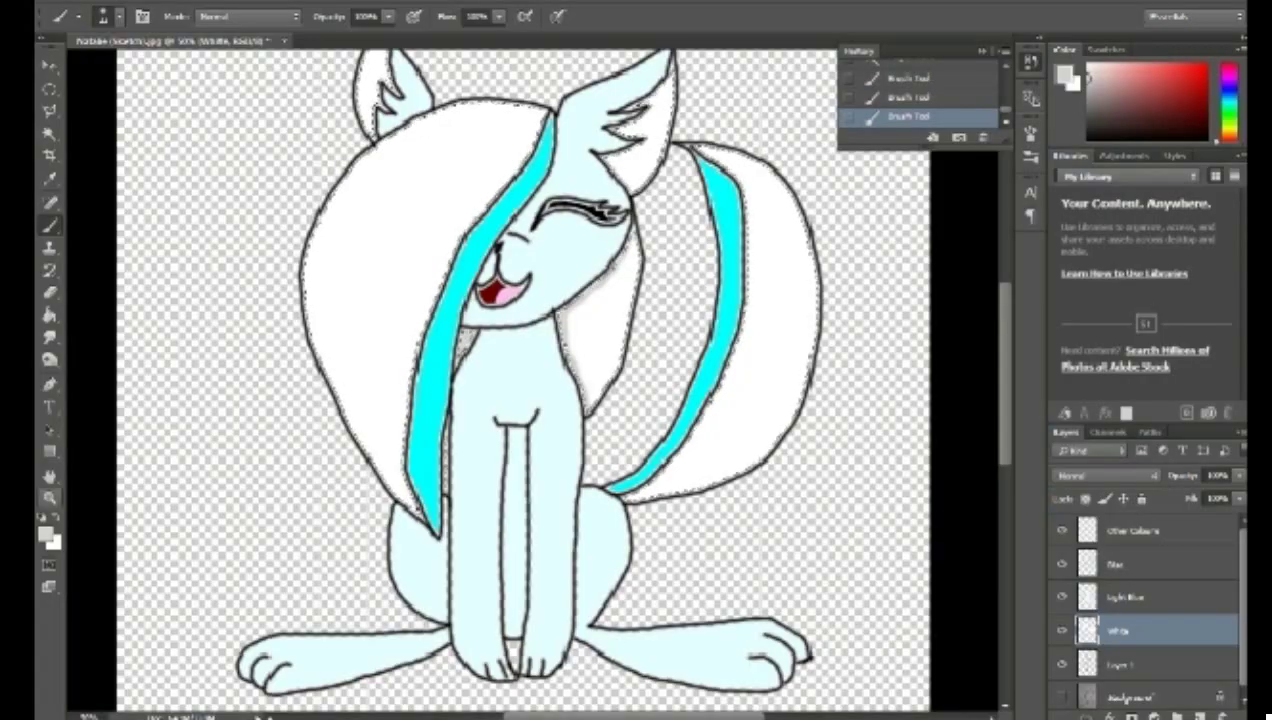
Step: Brush light gray shading along the jagged fur edge of the right inner ear
left_click(49, 498)
scroll(620, 153, "up", 2)
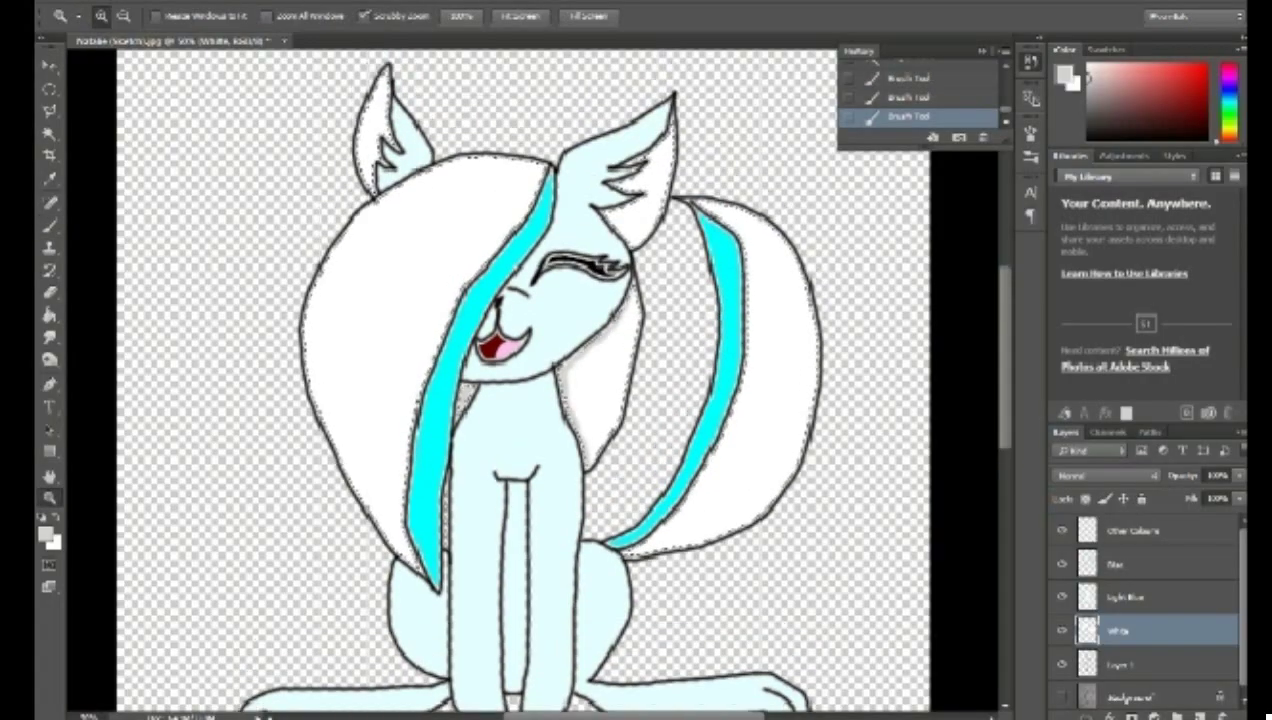
left_click(620, 153)
left_click(620, 153)
key("b")
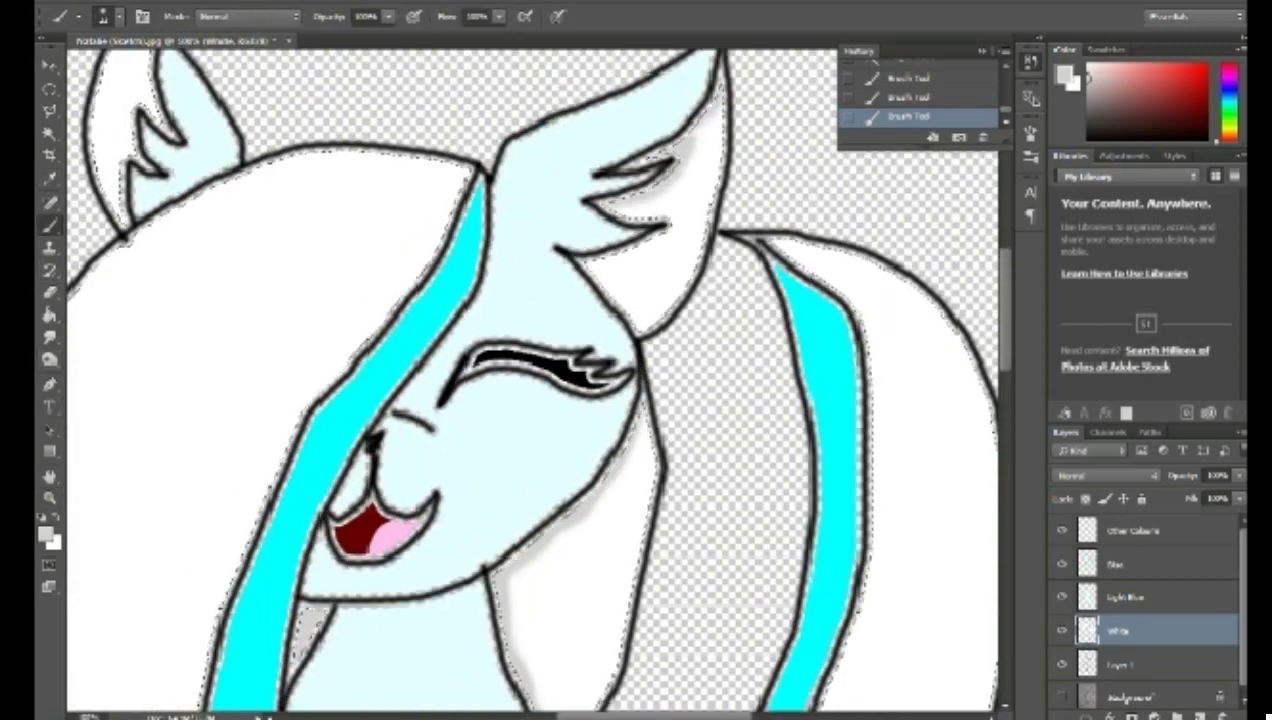
left_click_drag(638, 211, 586, 260)
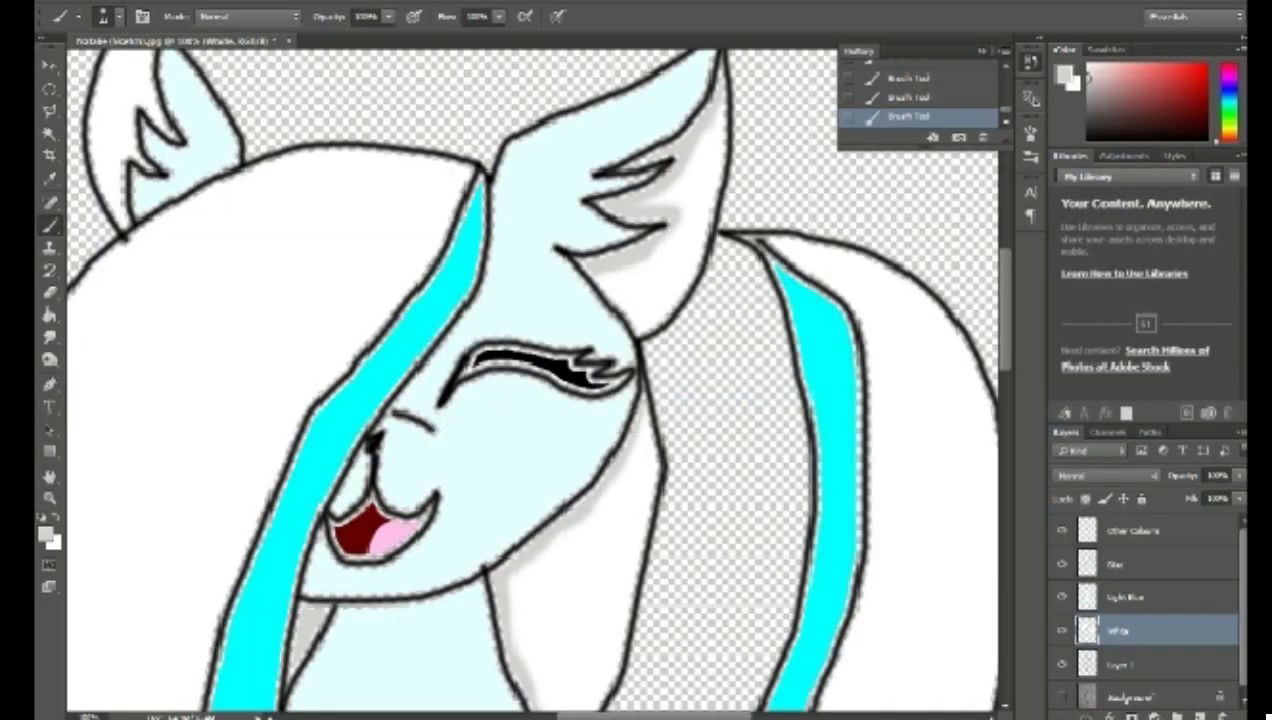
Step: Brush light gray shading along the jagged fur edge of the left inner ear
scroll(532, 380, "left", 5)
scroll(532, 380, "up", 3)
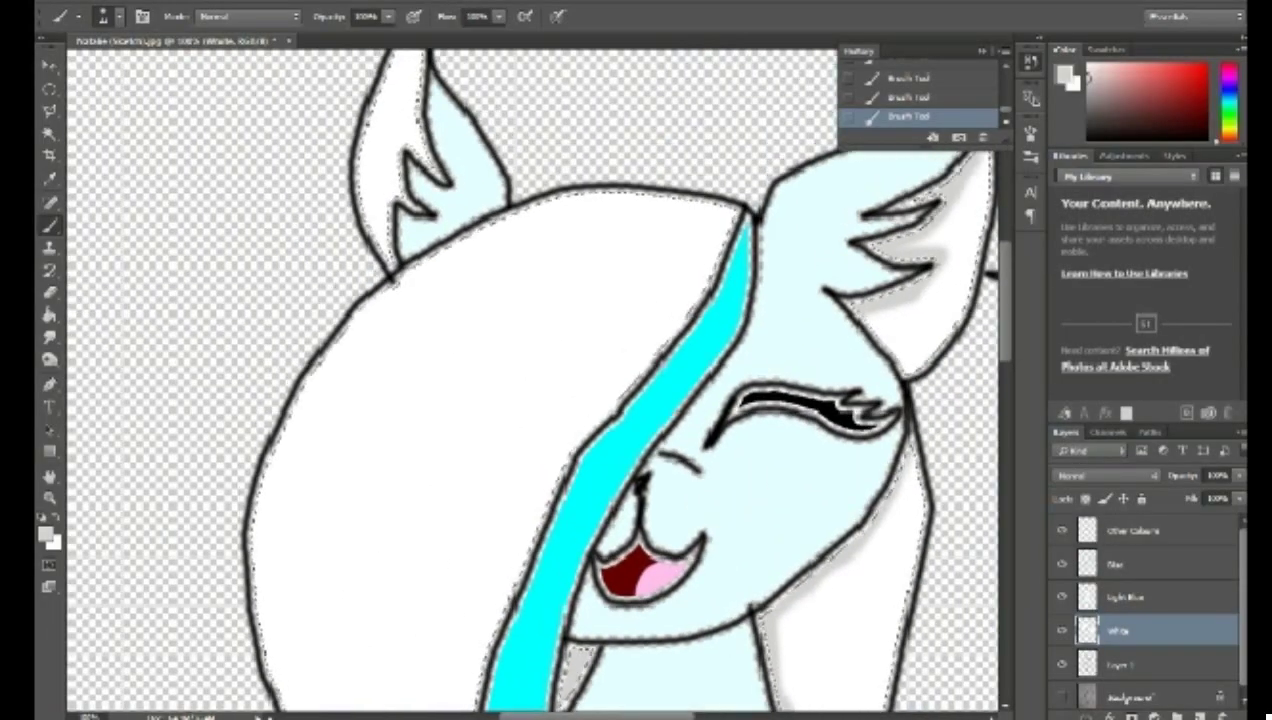
mouse_move(422, 56)
left_mouse_down()
mouse_move(424, 182)
mouse_move(384, 232)
left_mouse_up()
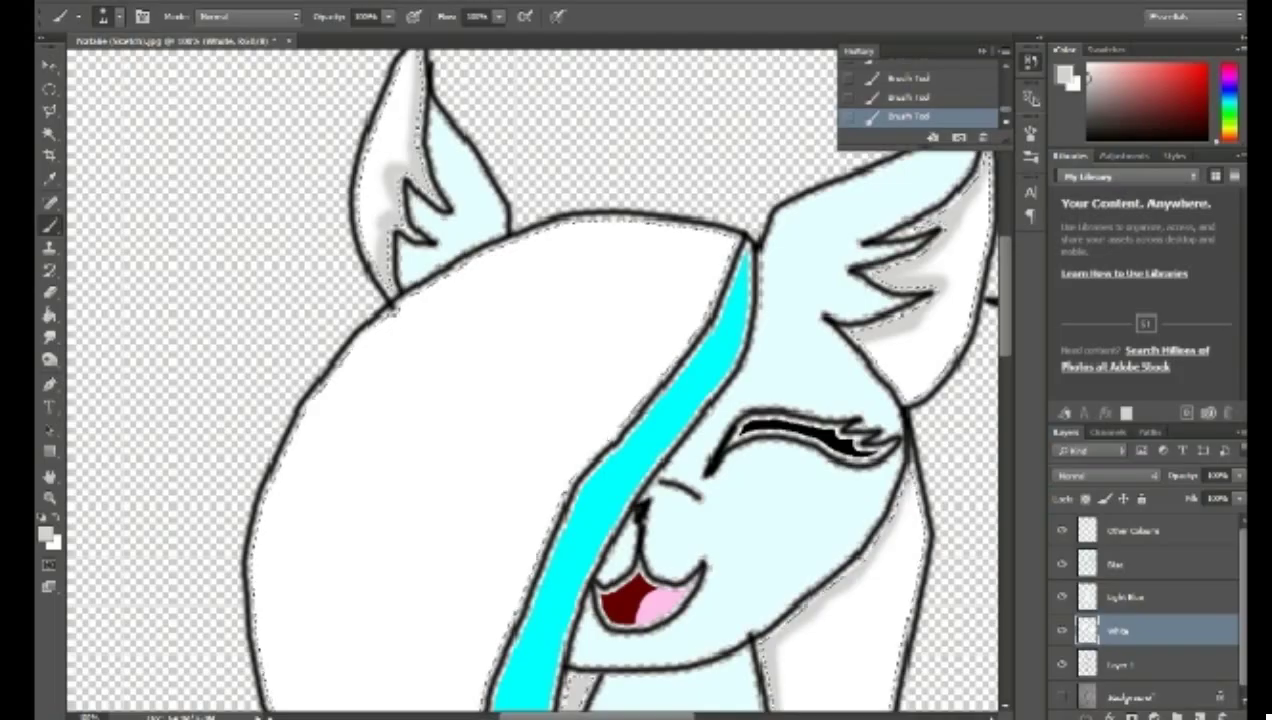
Step: Brush light gray shading along the outer and lower edge of the tail's large white section
scroll(536, 380, "down", 10)
scroll(532, 380, "right", 10)
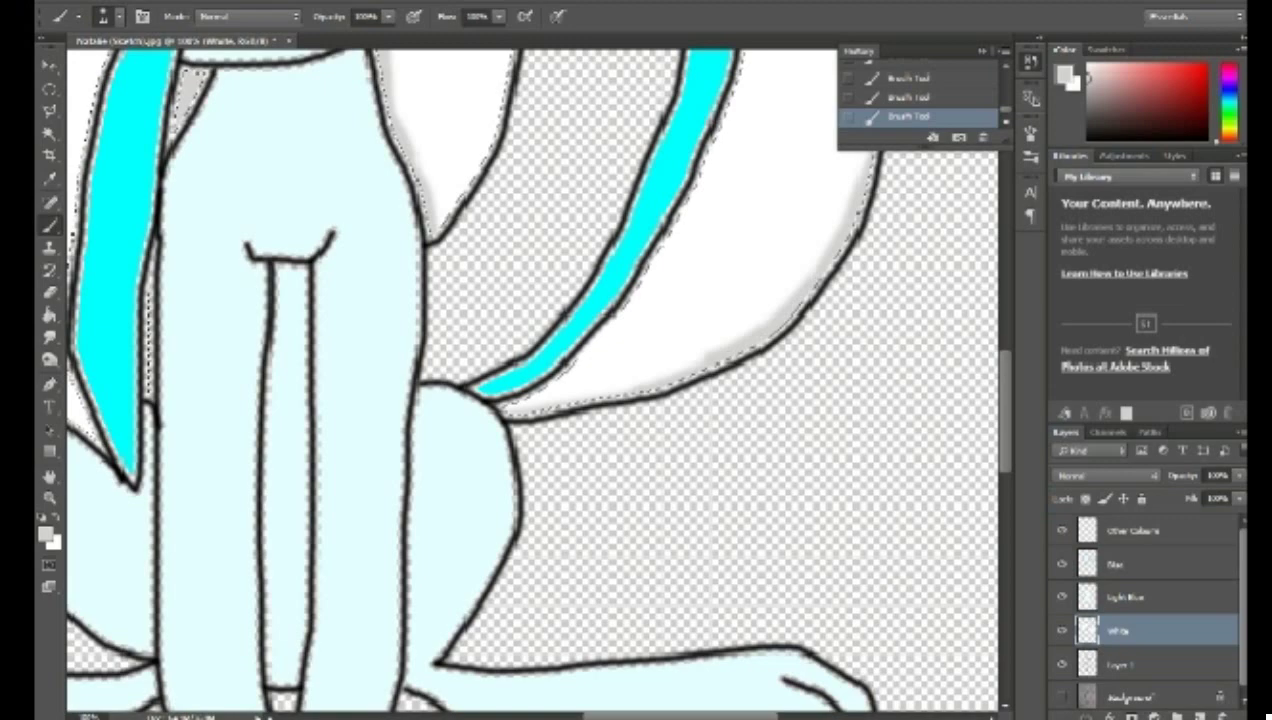
scroll(532, 380, "up", 5)
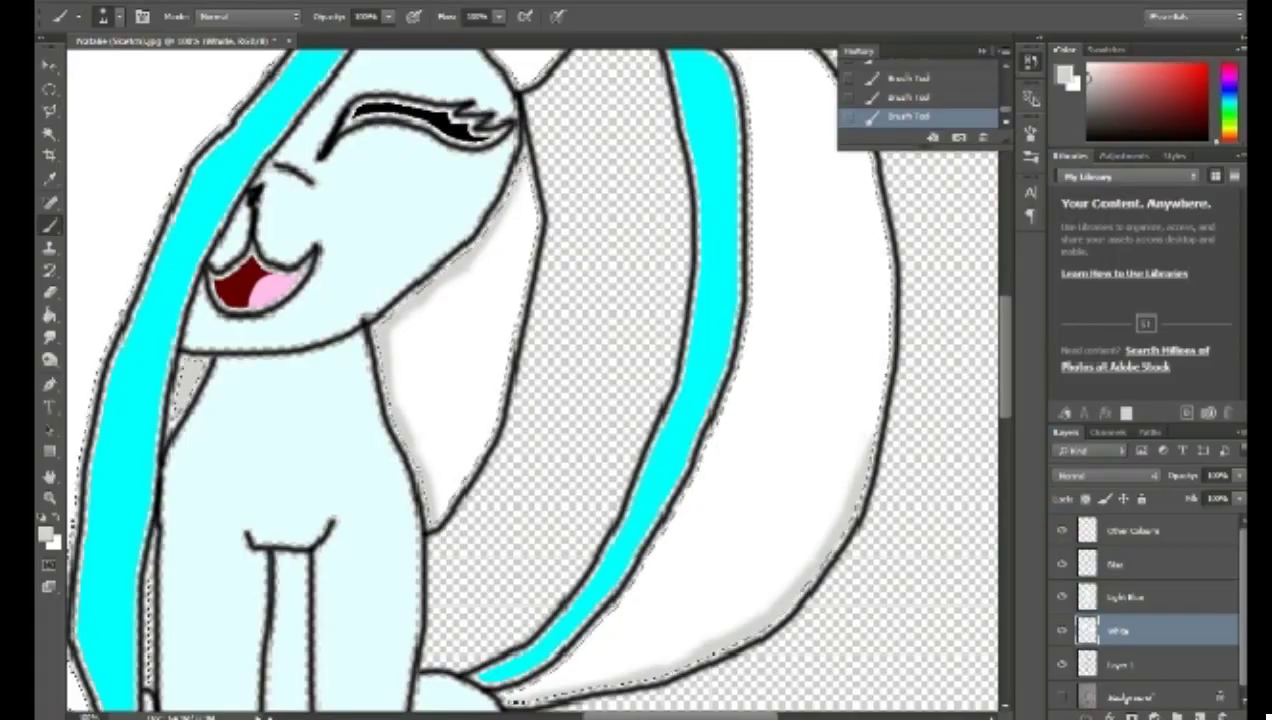
scroll(530, 380, "up", 3)
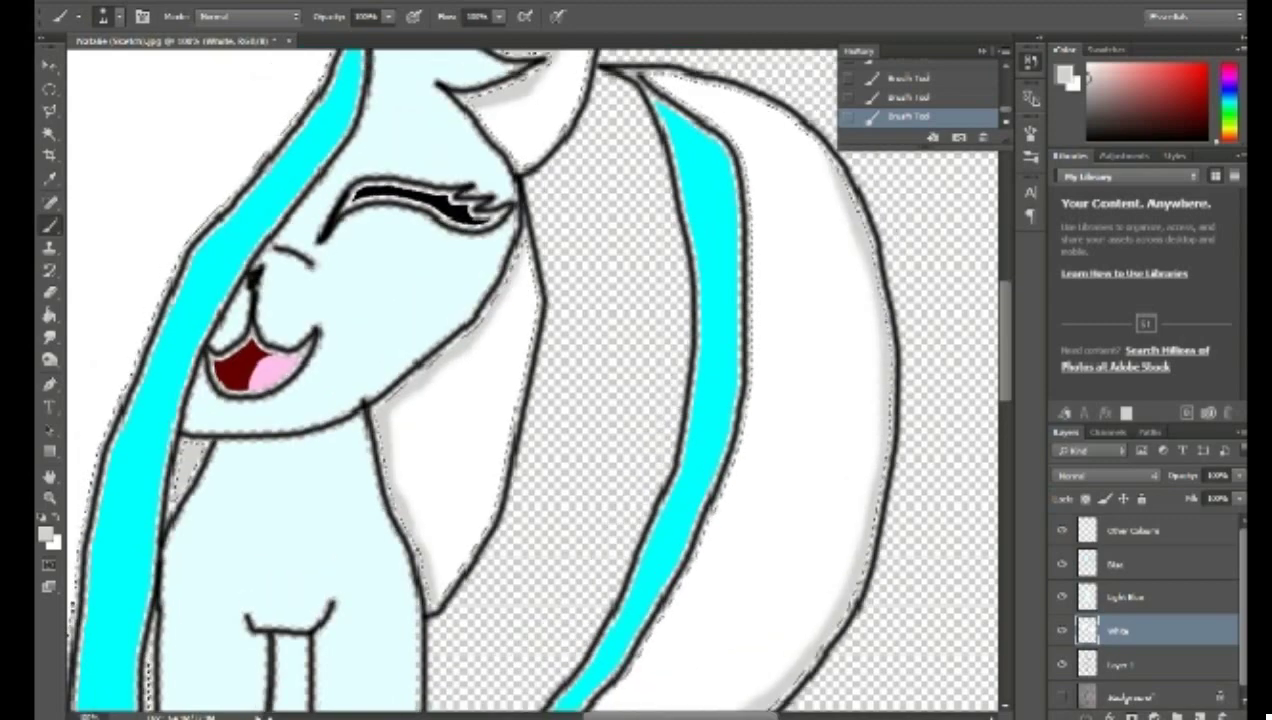
scroll(530, 380, "down", 8)
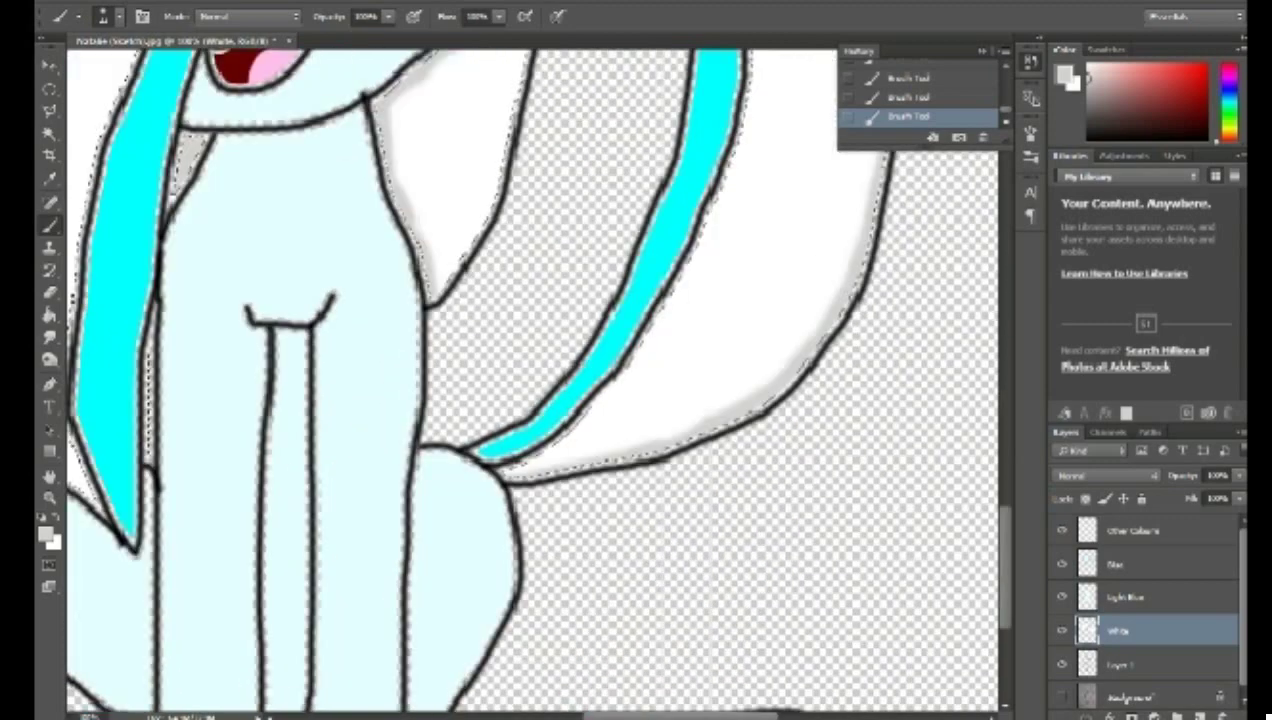
Step: On Layer 1, select the face, the chest with the front legs, the area between the legs and the right hind leg with the Magic Wand
scroll(530, 380, "up", 4)
left_click(1122, 665)
left_click(49, 133)
left_click(330, 190)
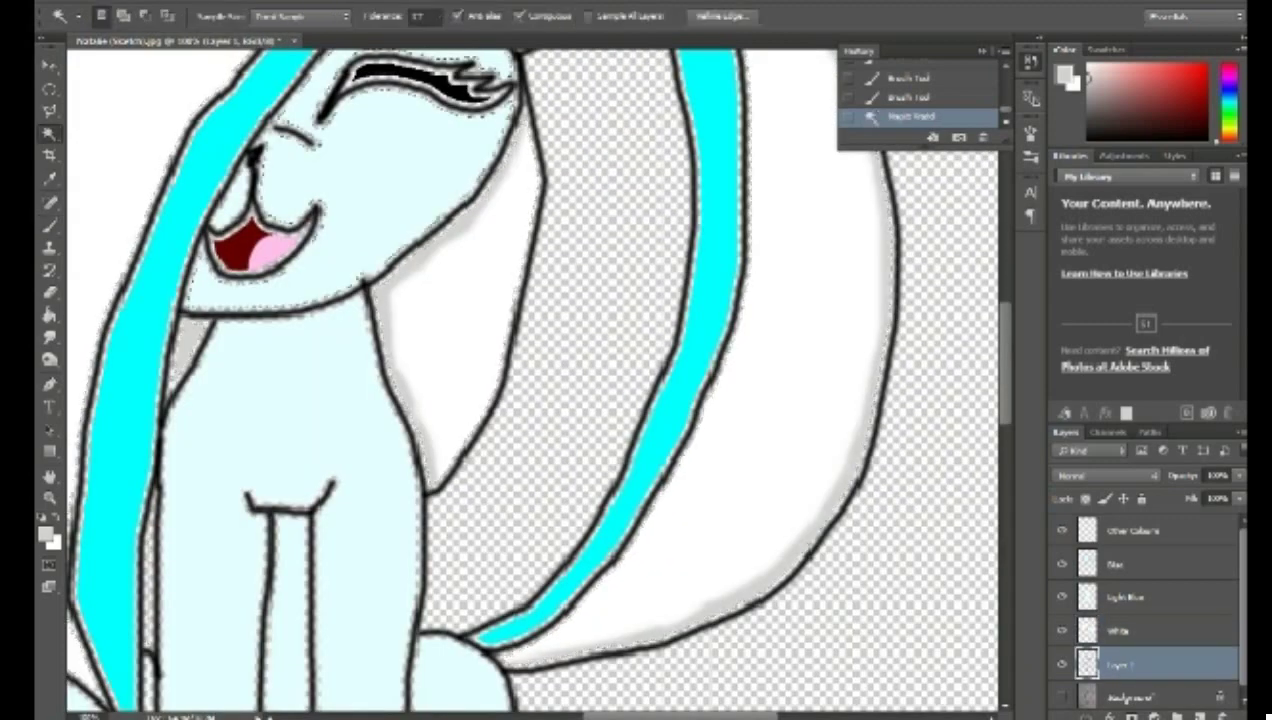
left_click(300, 410, "shift")
left_click(291, 590, "shift")
scroll(291, 590, "down", 3)
scroll(530, 380, "down", 5)
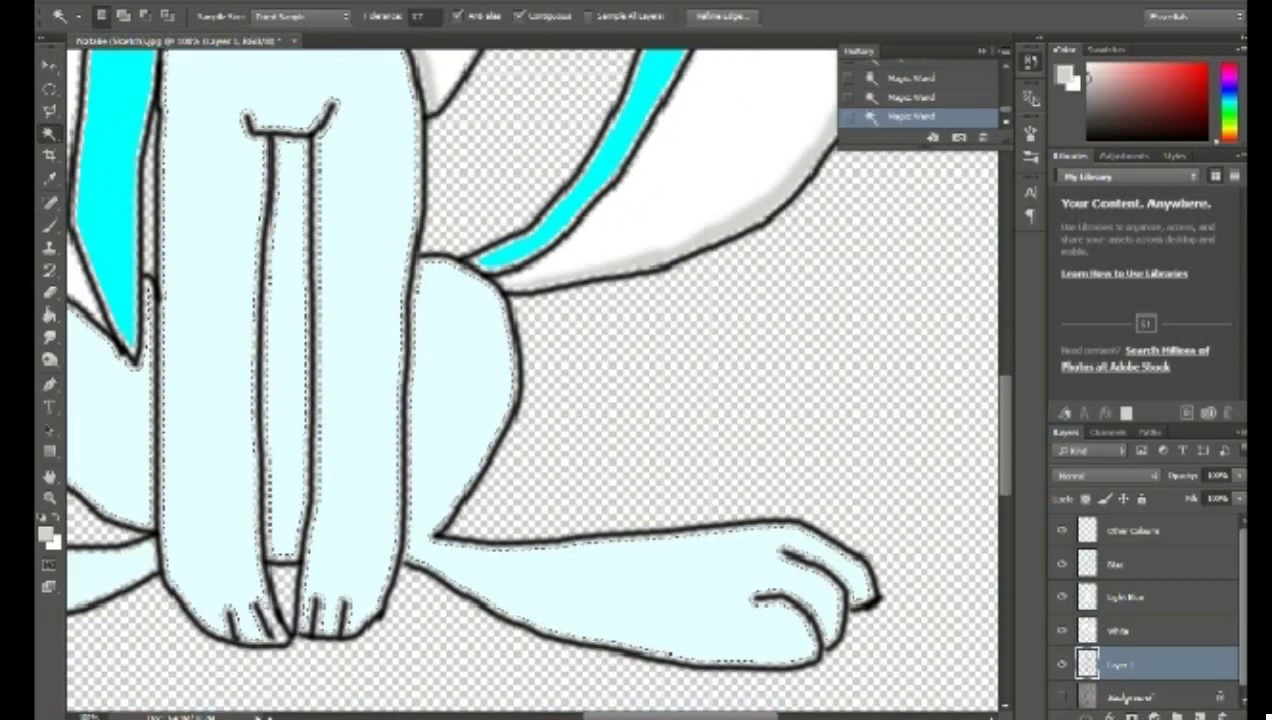
Step: Add the left hind leg and the light blue part of the left ear to the selection
scroll(530, 380, "left", 6)
scroll(530, 380, "up", 7)
scroll(530, 380, "up", 10)
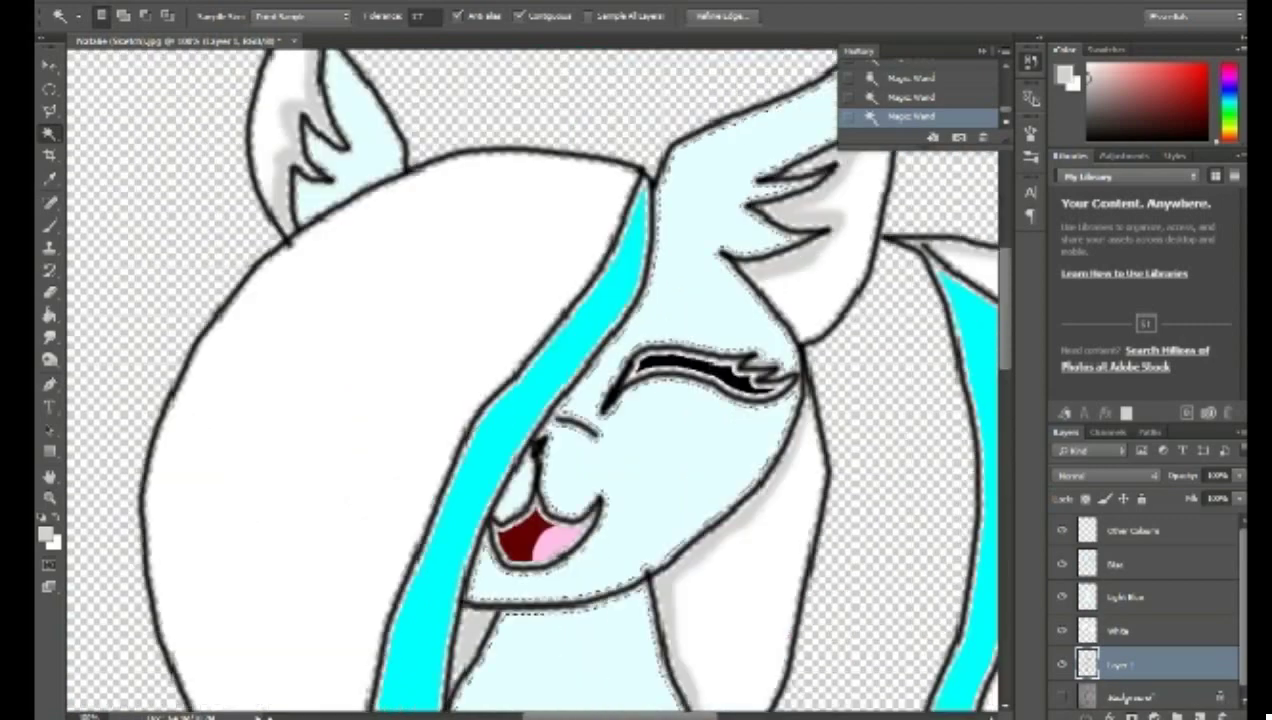
left_click(368, 318, "shift")
Step: Activate the Light Blue layer, sample the fur's light blue and set the foreground color to a slightly deeper shade of it
left_click(1126, 597)
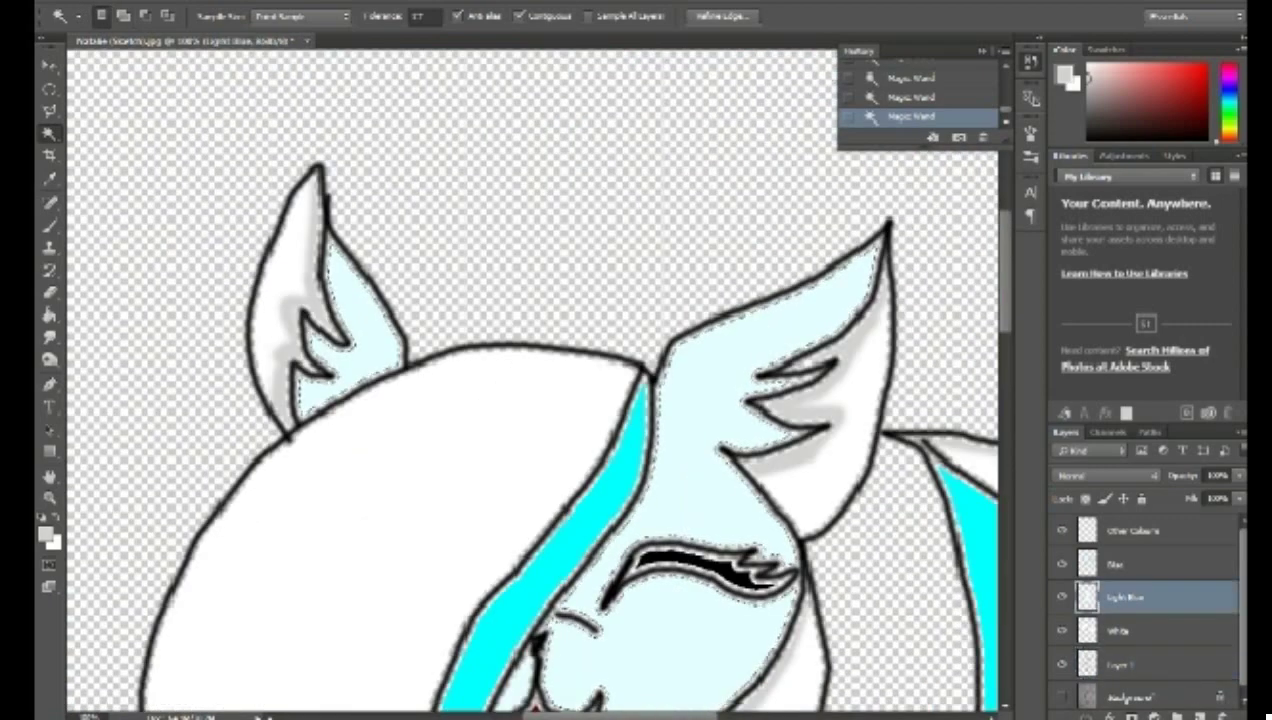
left_click(48, 177)
left_click(676, 411)
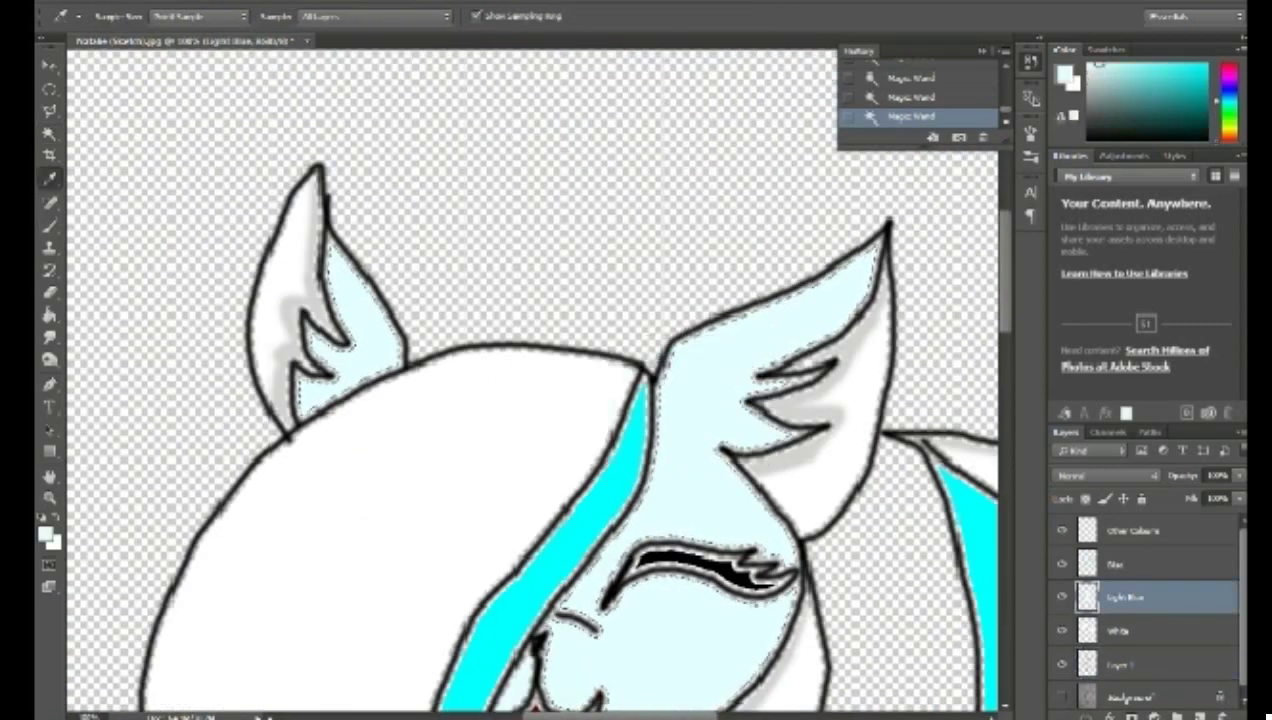
left_click(46, 535)
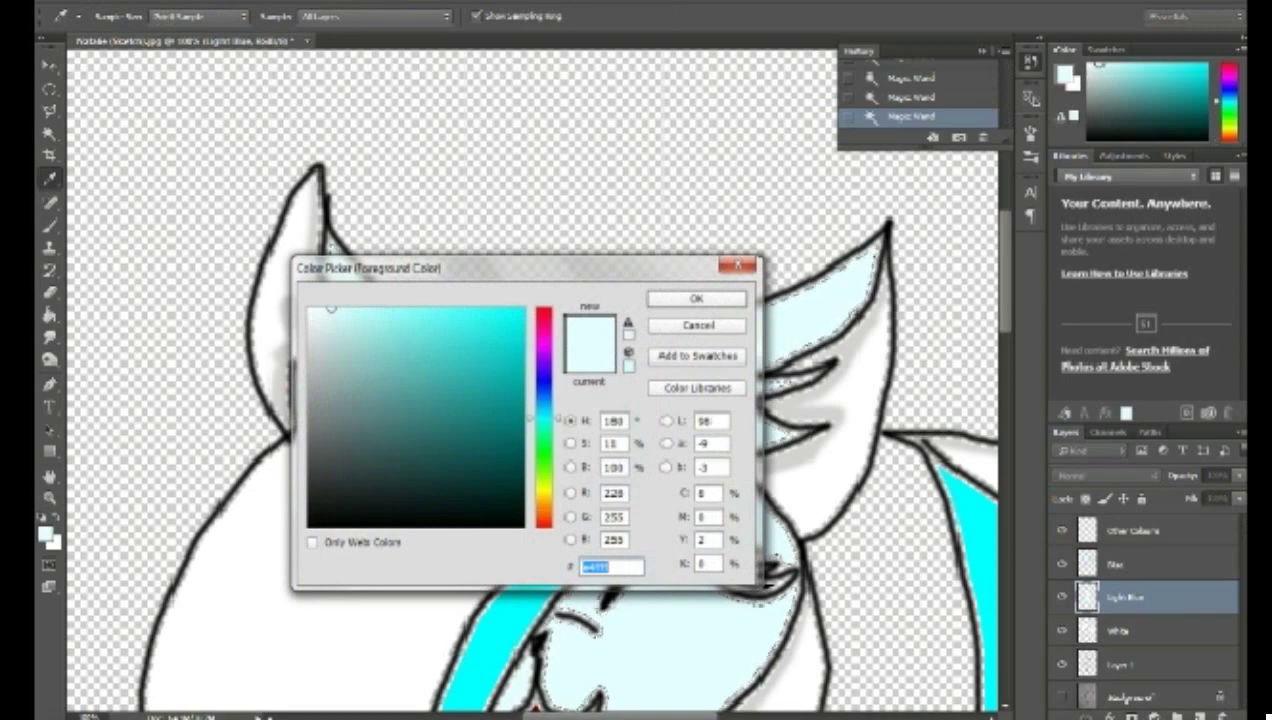
key("Return")
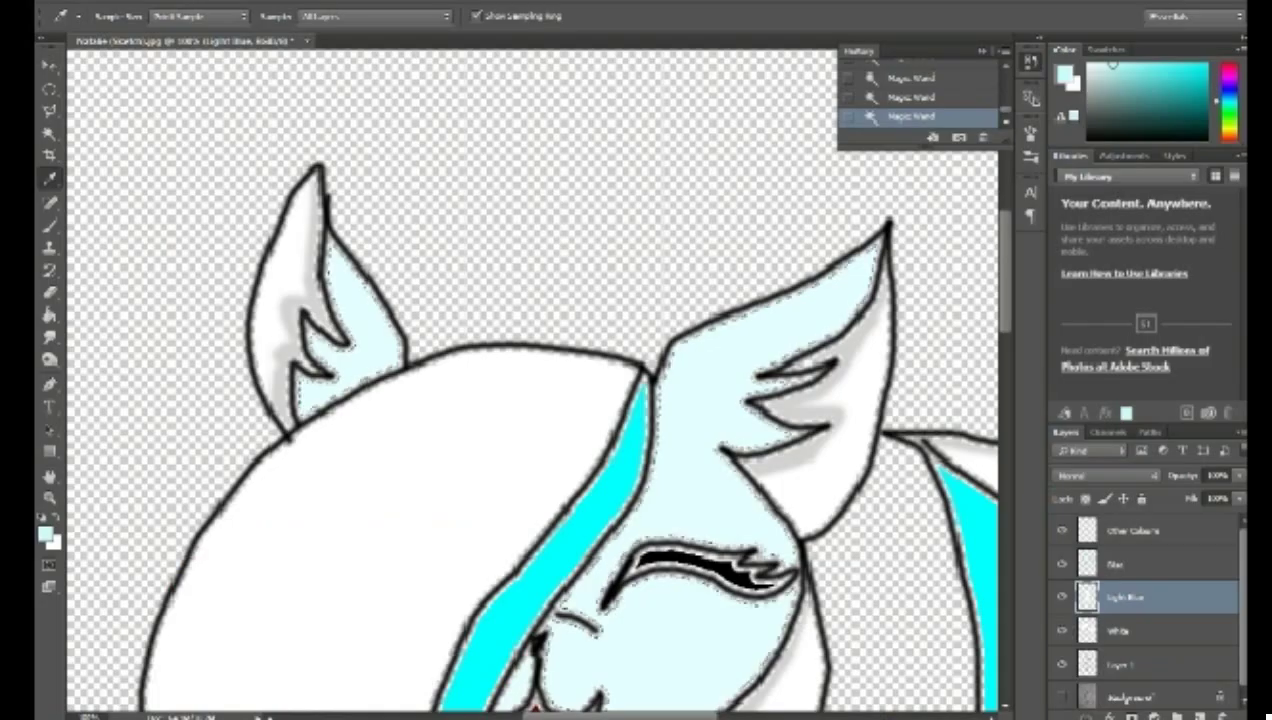
Step: Brush the deeper light blue as shading onto both ears, the lower jaw and the neck below the chin
key("b")
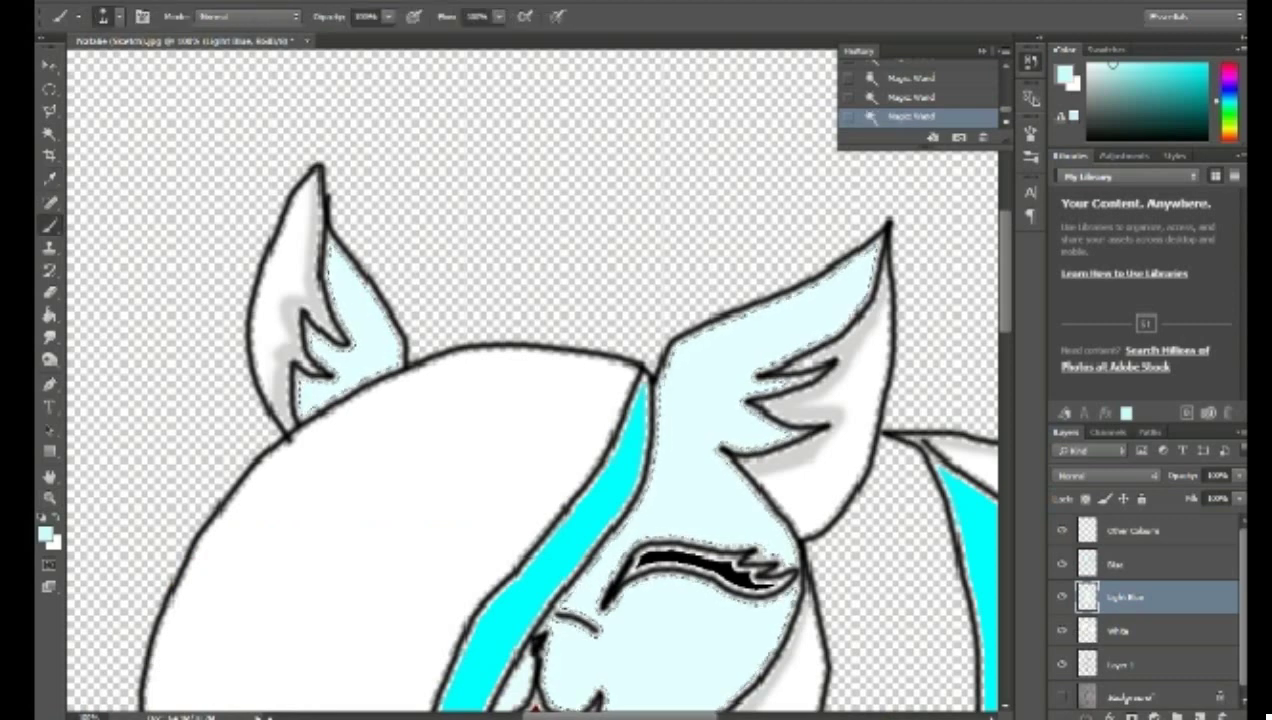
left_click_drag(334, 250, 352, 318)
left_click_drag(336, 268, 354, 325)
left_click_drag(338, 280, 352, 335)
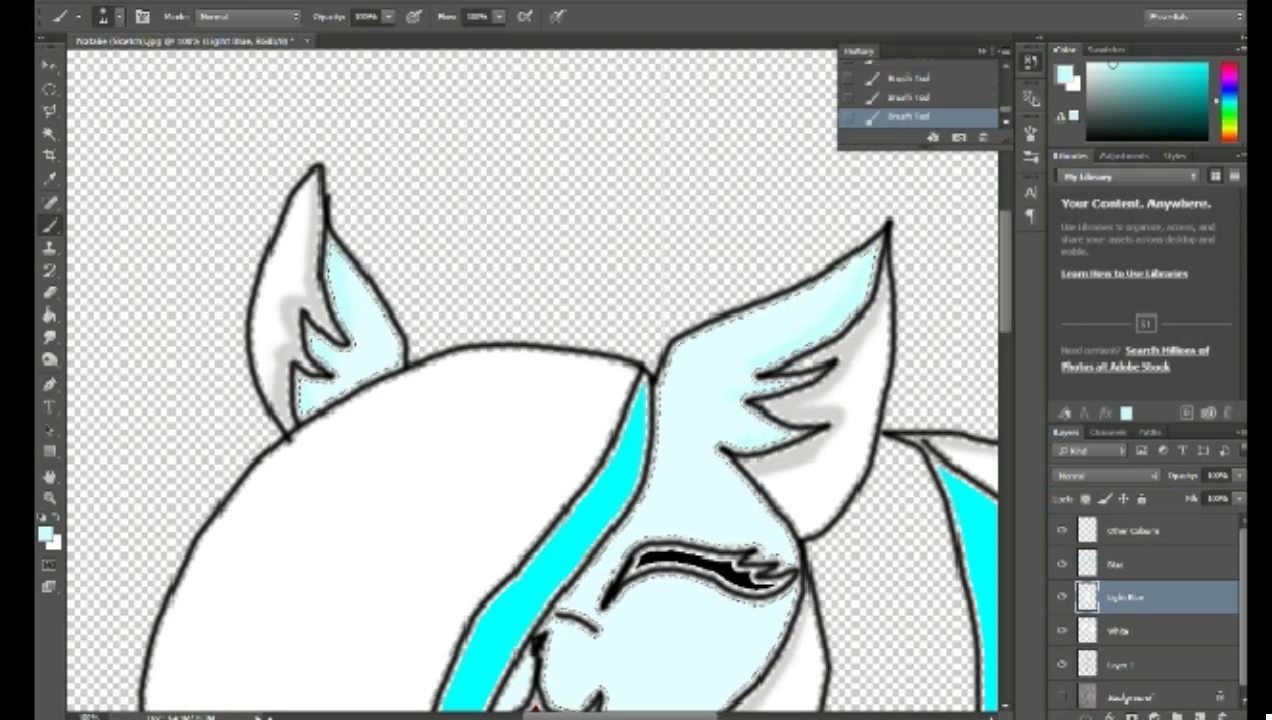
scroll(535, 380, "down", 5)
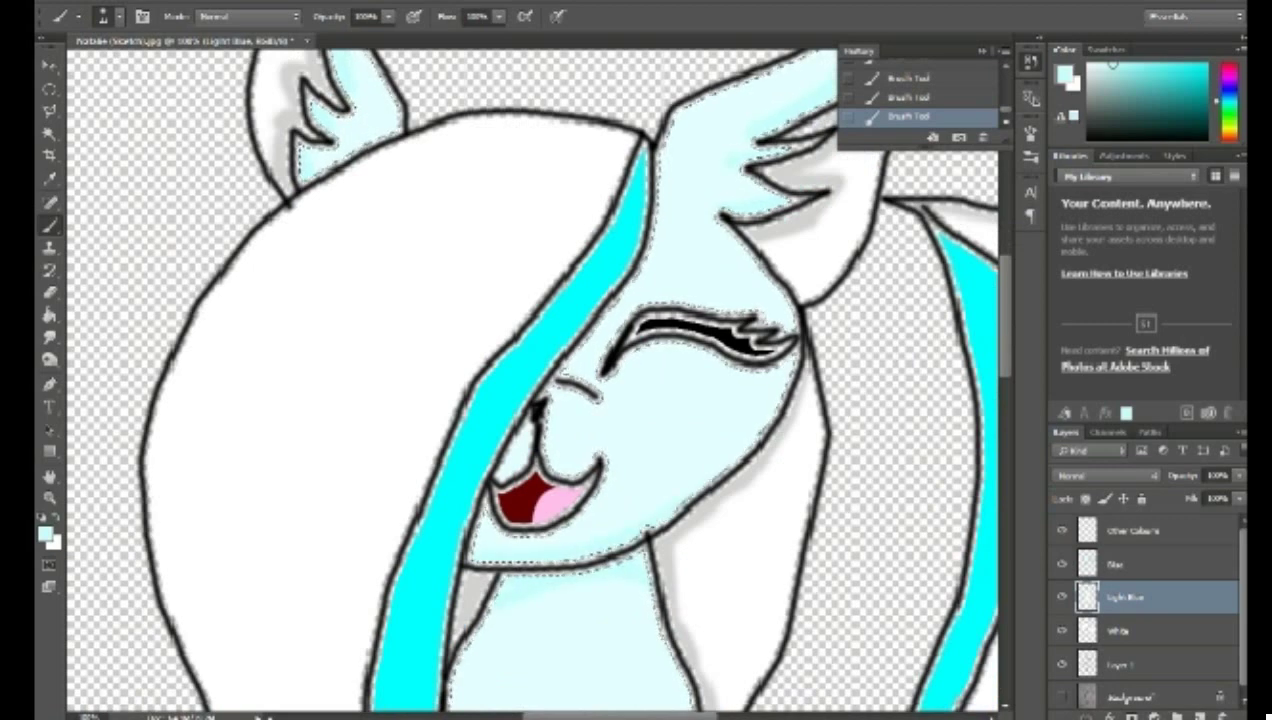
scroll(535, 380, "down", 7)
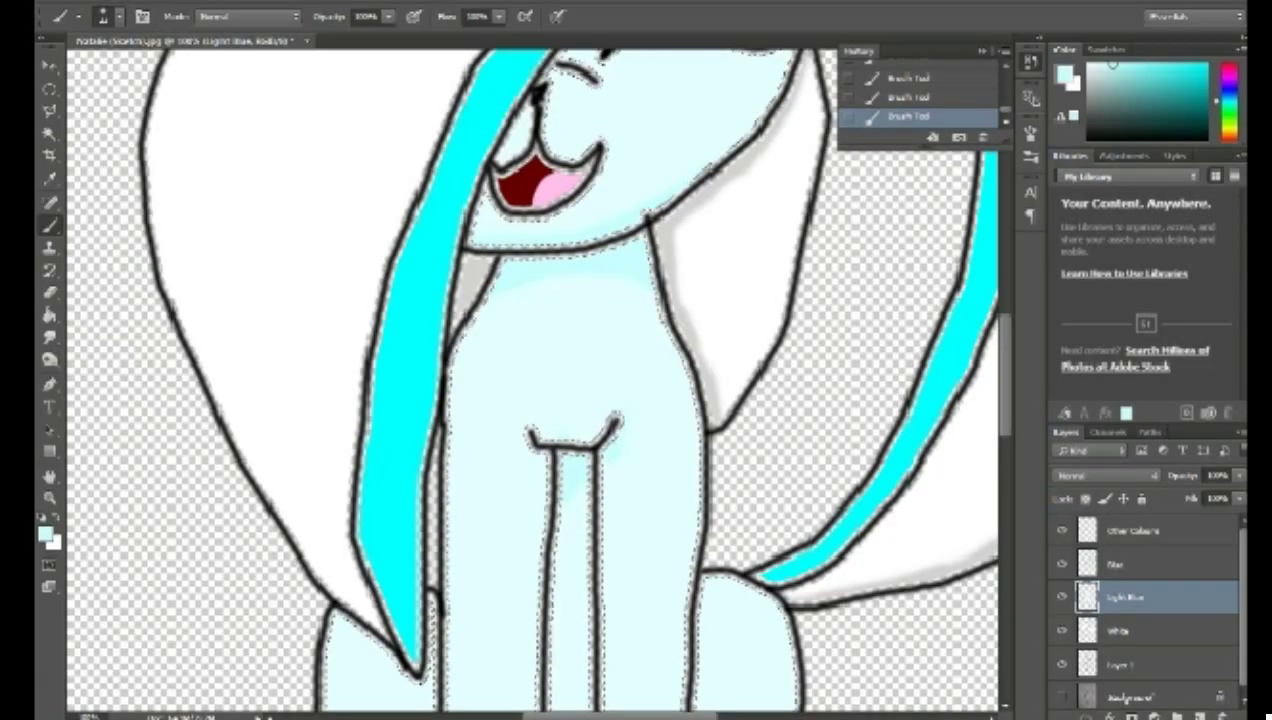
Step: Try shading around the chest line at the top of the front legs and undo the strokes
scroll(535, 380, "down", 2)
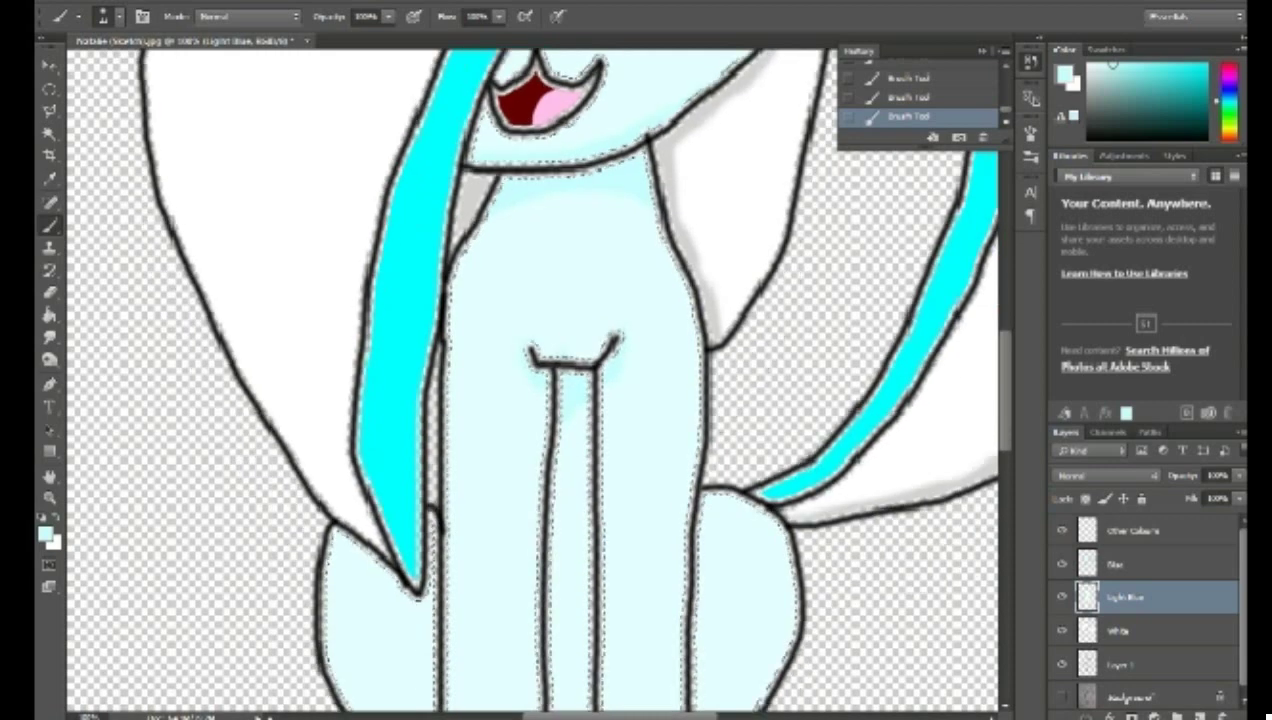
key("ctrl+alt+z")
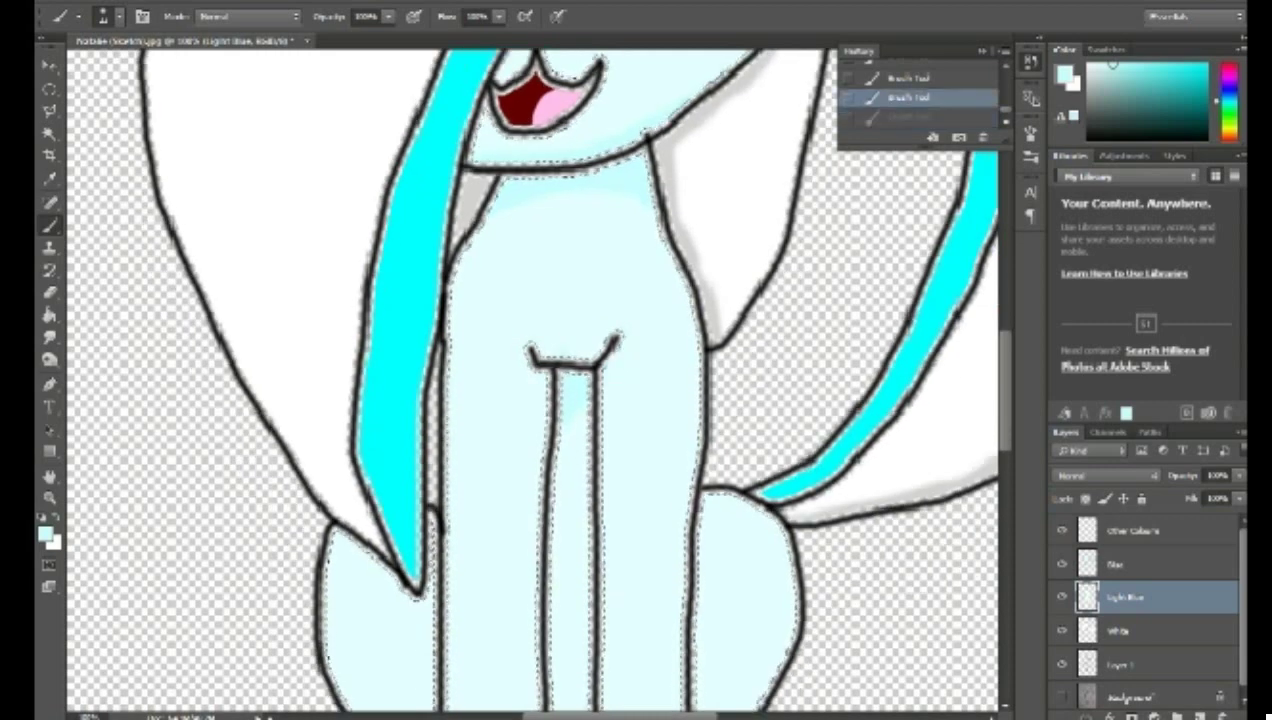
key("ctrl+alt+z")
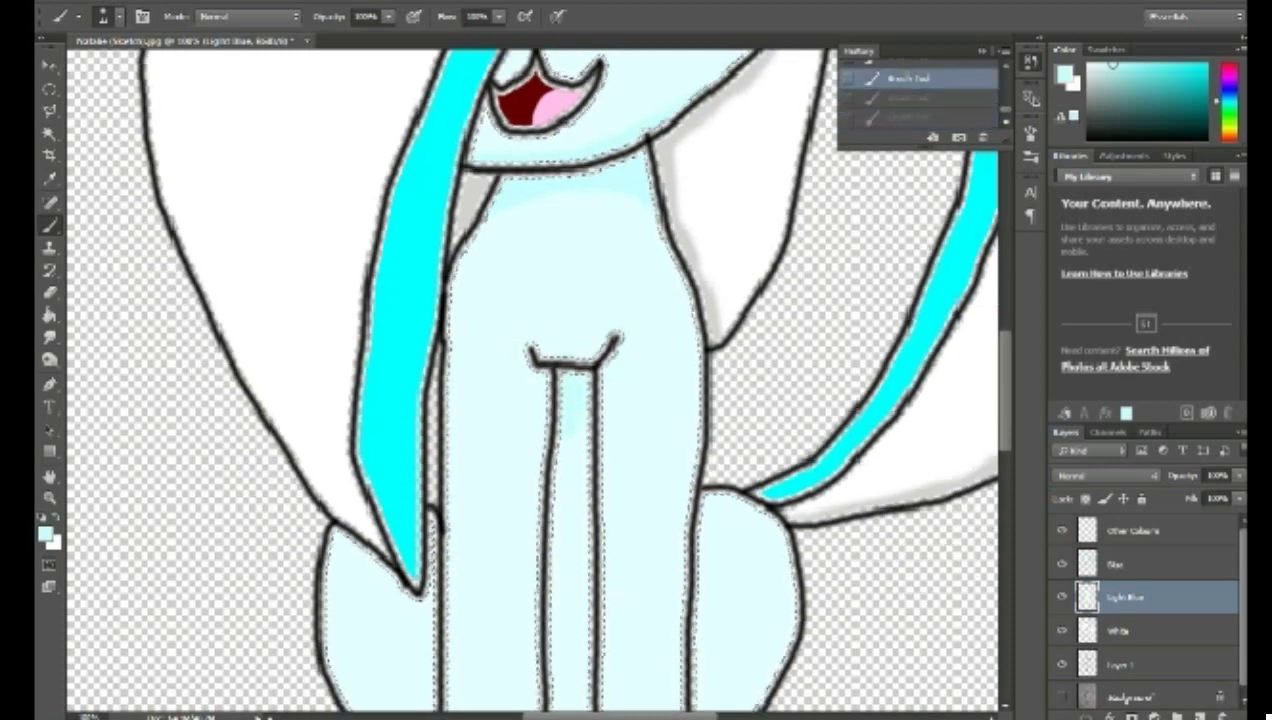
key("ctrl+shift+z")
key("ctrl+shift+z")
Step: Brush deeper light blue shading onto the gap between the front legs, the edges of the front legs and paws, the haunches and the hind legs
scroll(535, 380, "down", 3)
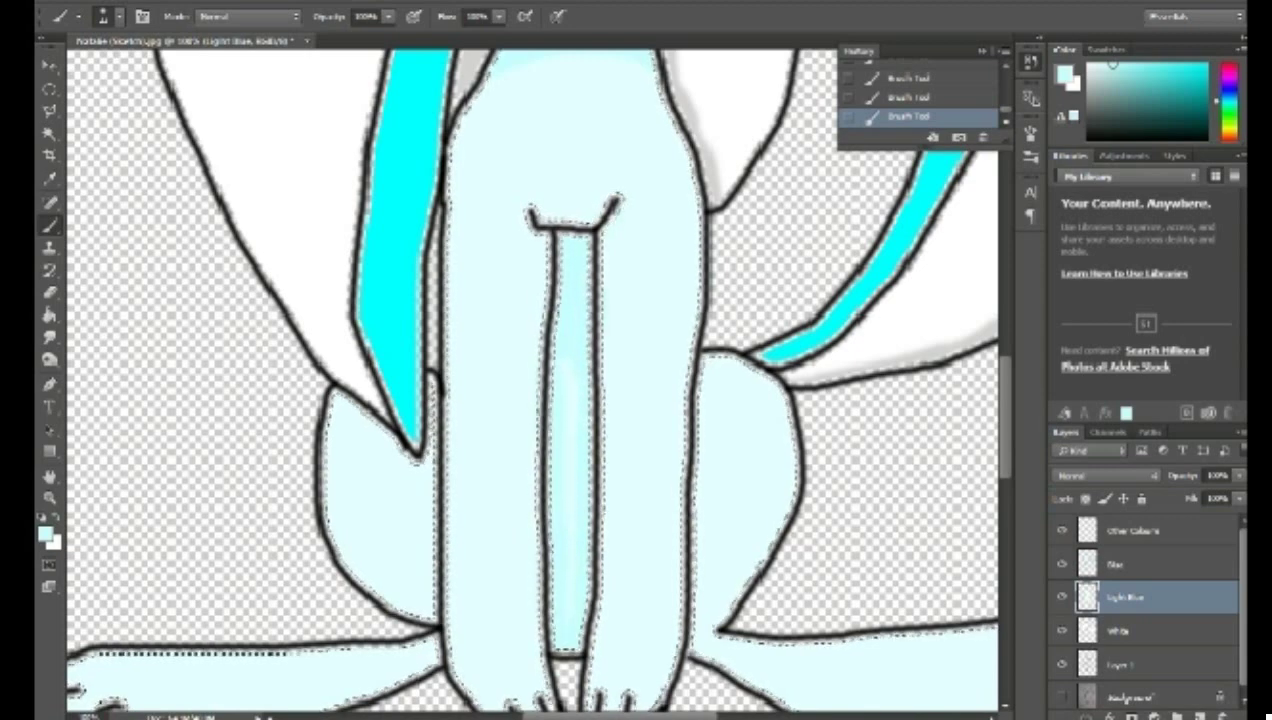
scroll(532, 380, "down", 2)
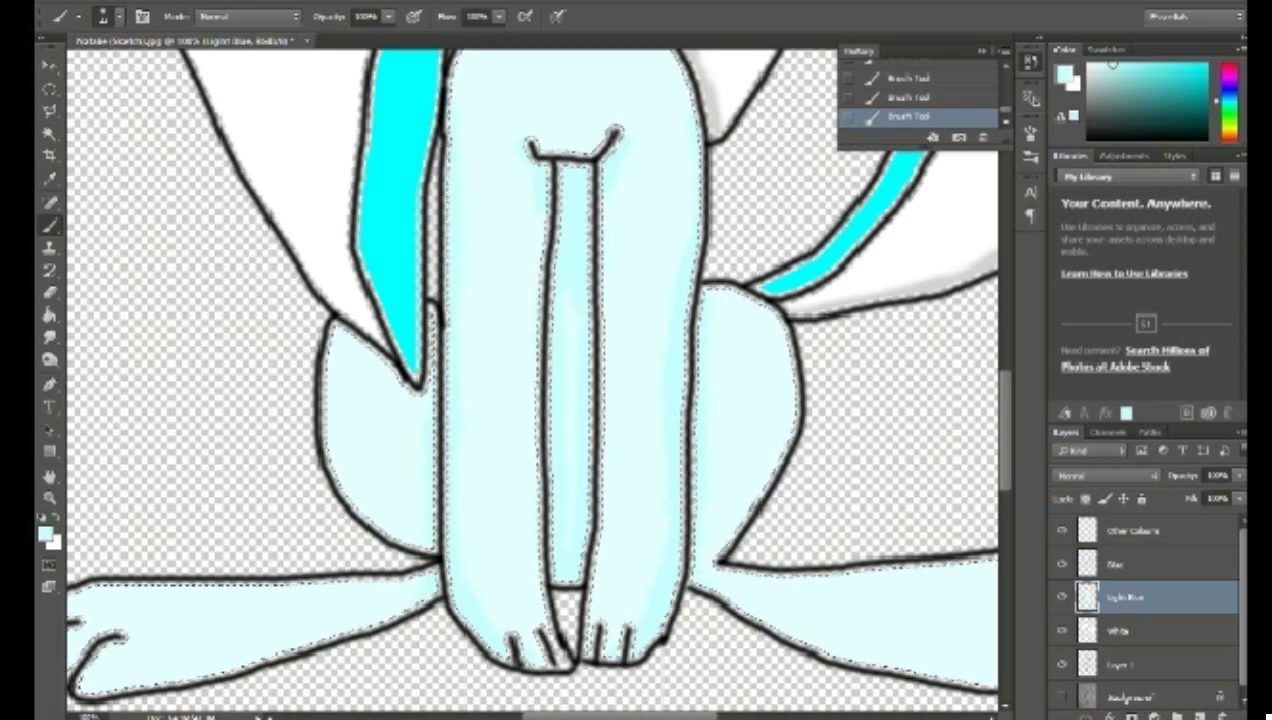
left_click_drag(620, 716, 508, 716)
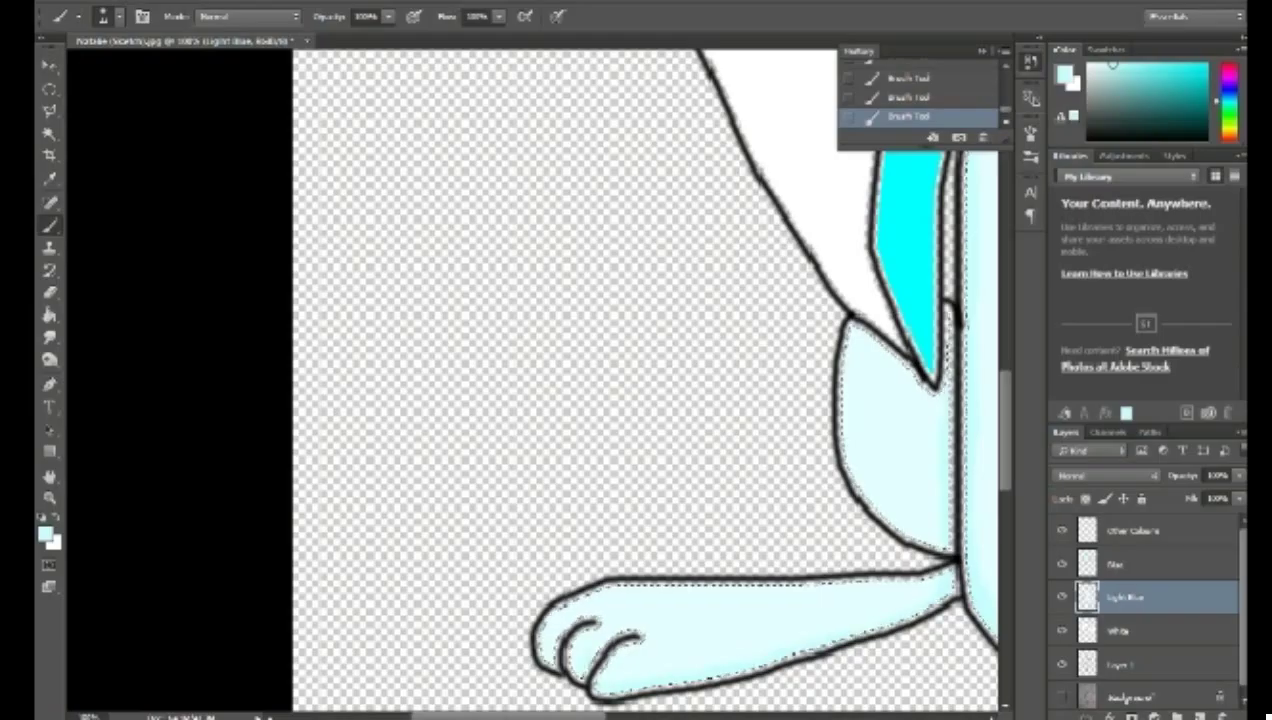
scroll(530, 380, "right", 8)
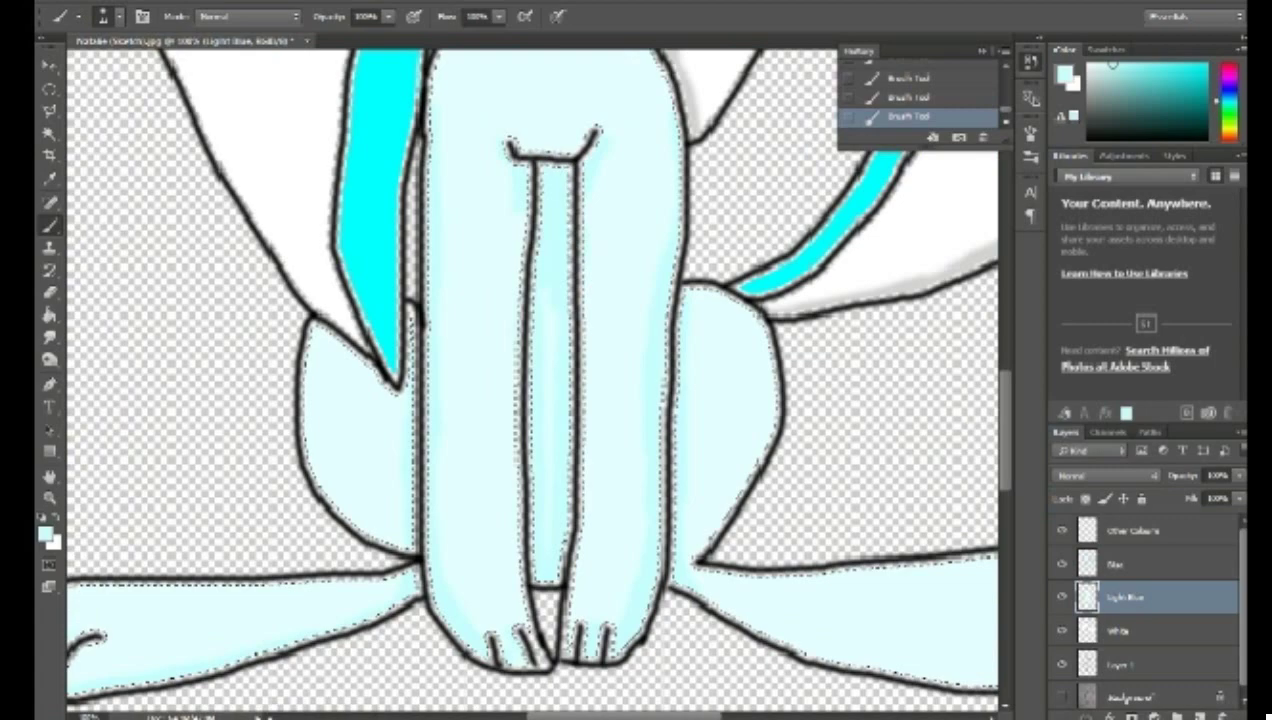
Step: Select the jaw and neck areas from Layer 1's line art and brush light blue shading beside the hair stripe on the Light Blue layer
scroll(532, 380, "up", 12)
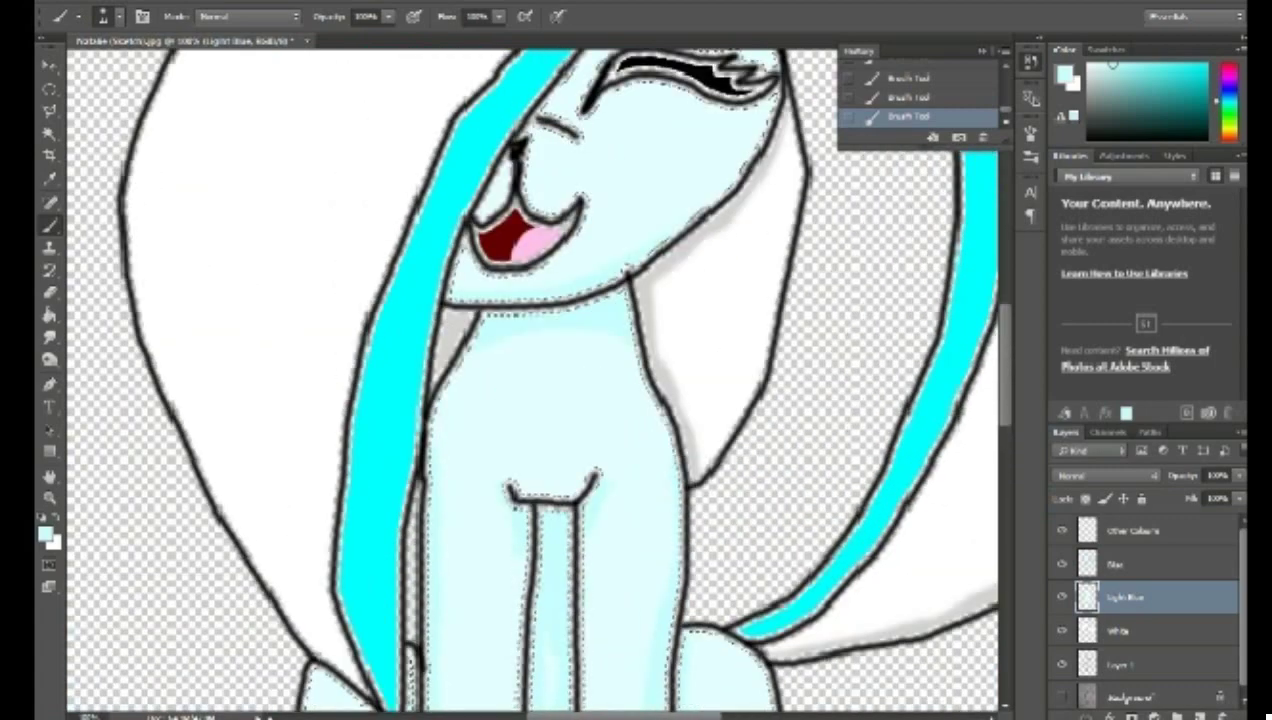
scroll(536, 379, "up", 2)
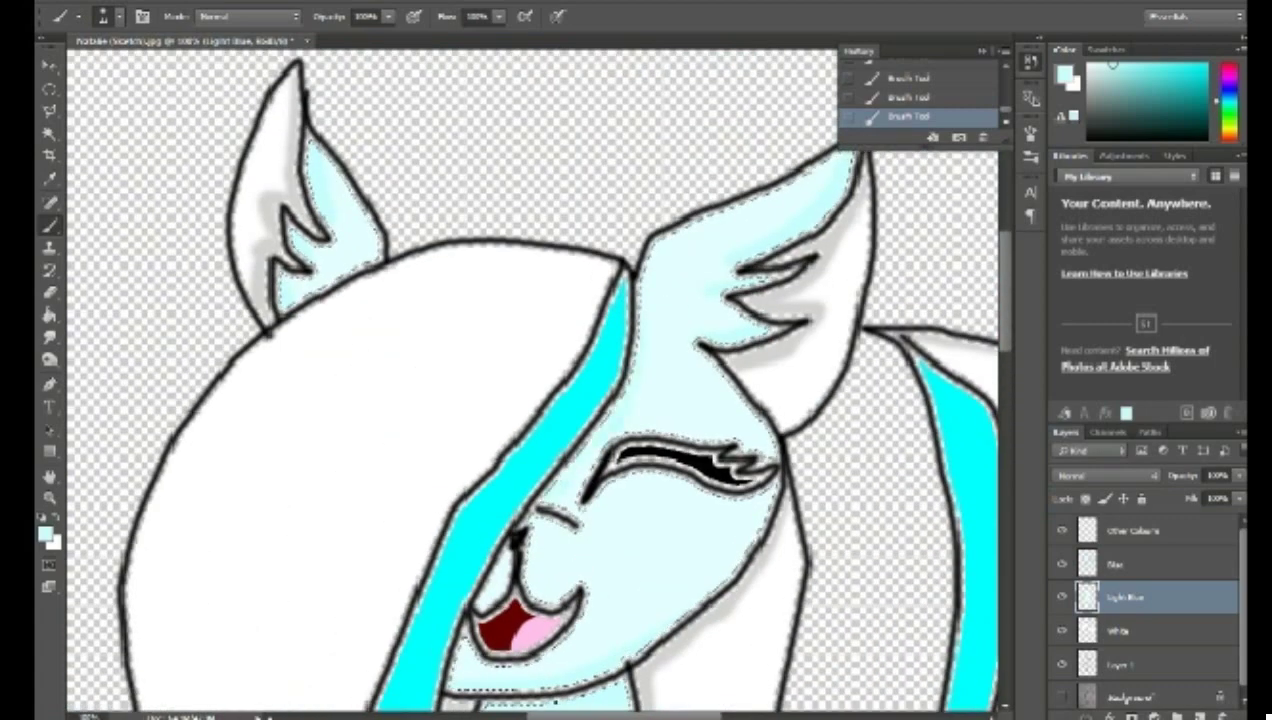
left_click(1140, 664)
left_click(50, 133)
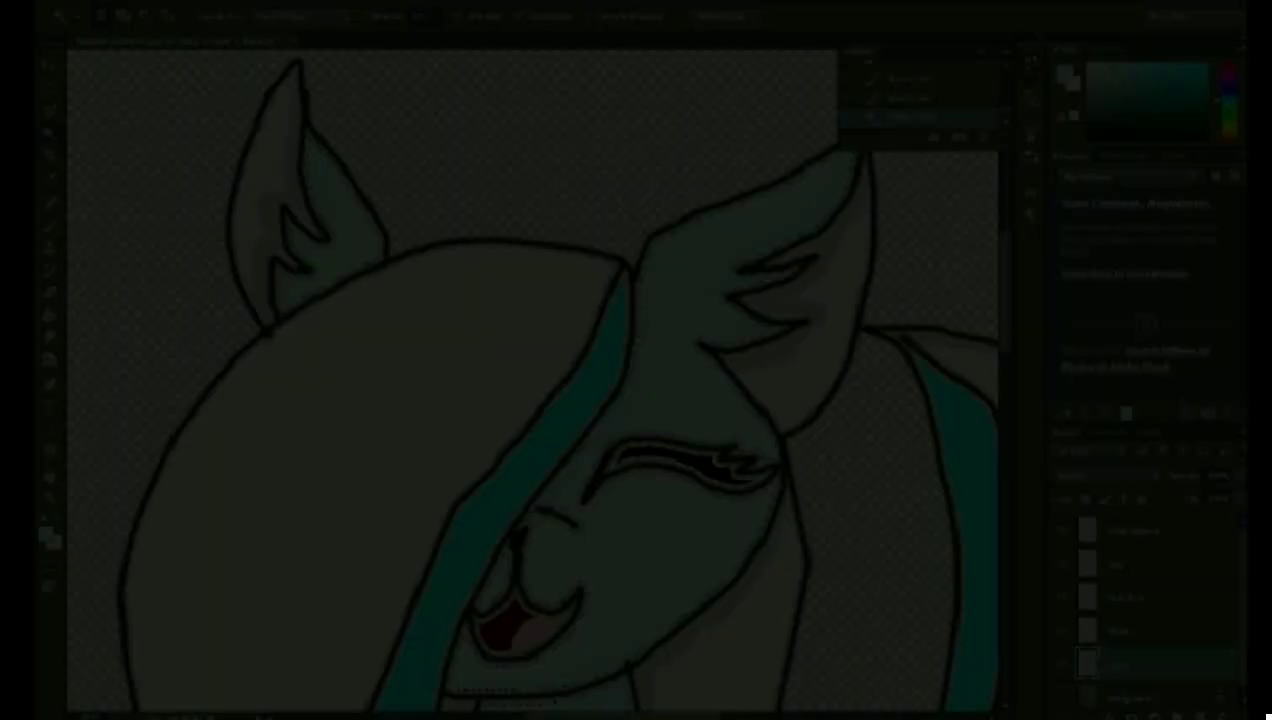
left_click(1160, 597)
key("b")
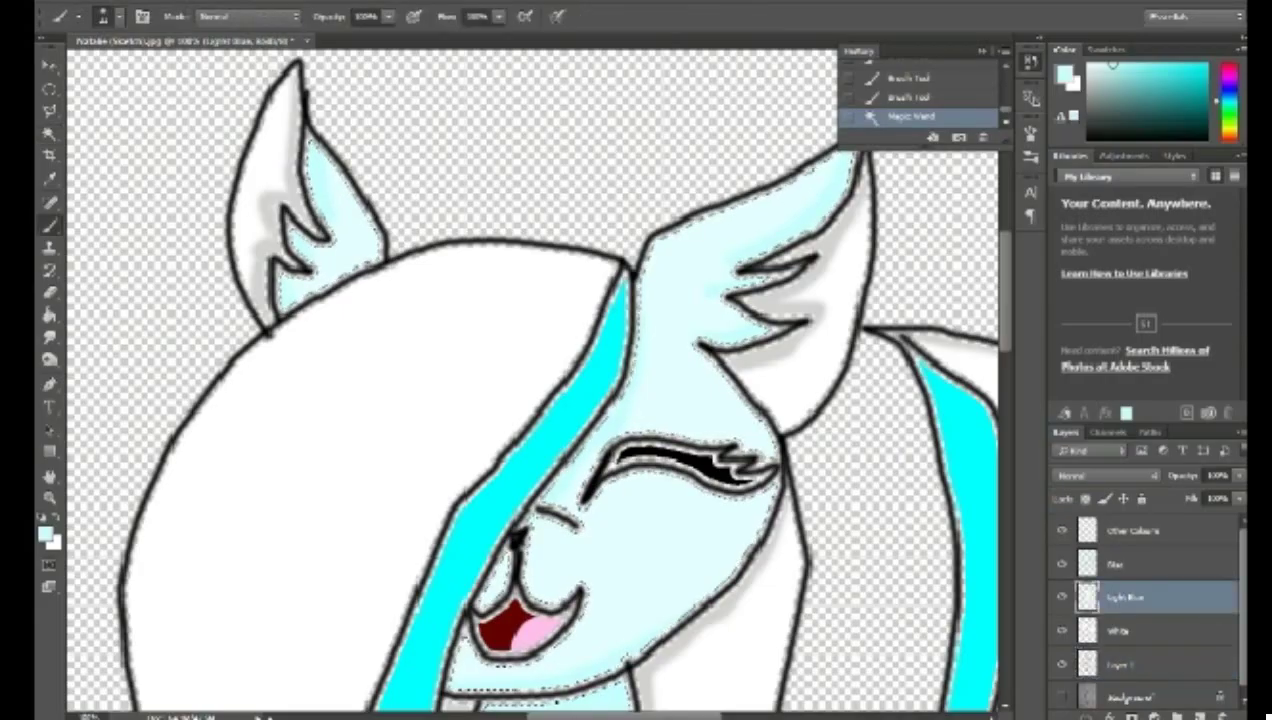
left_click_drag(454, 676, 480, 686)
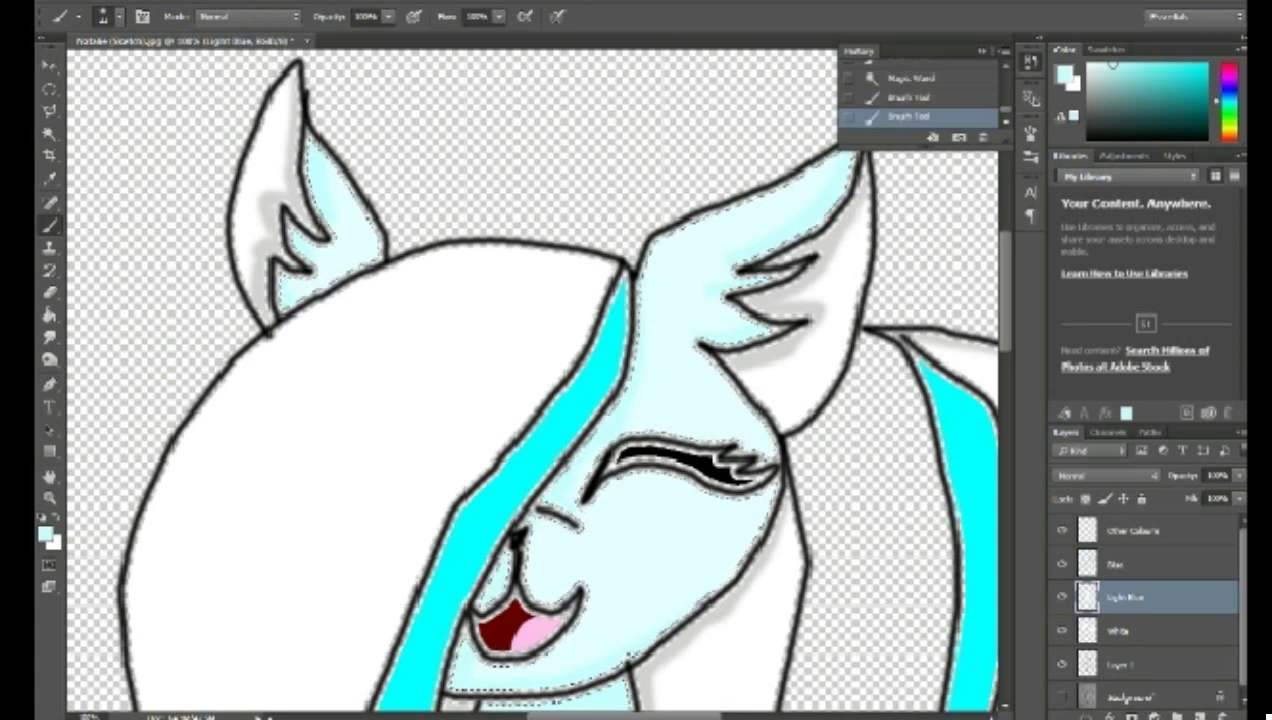
Step: Select the cyan hair and tail stripes with the Magic Wand on Layer 1 and activate the Blue layer
scroll(532, 380, "down", 6)
left_click(1160, 564)
left_click(1160, 664)
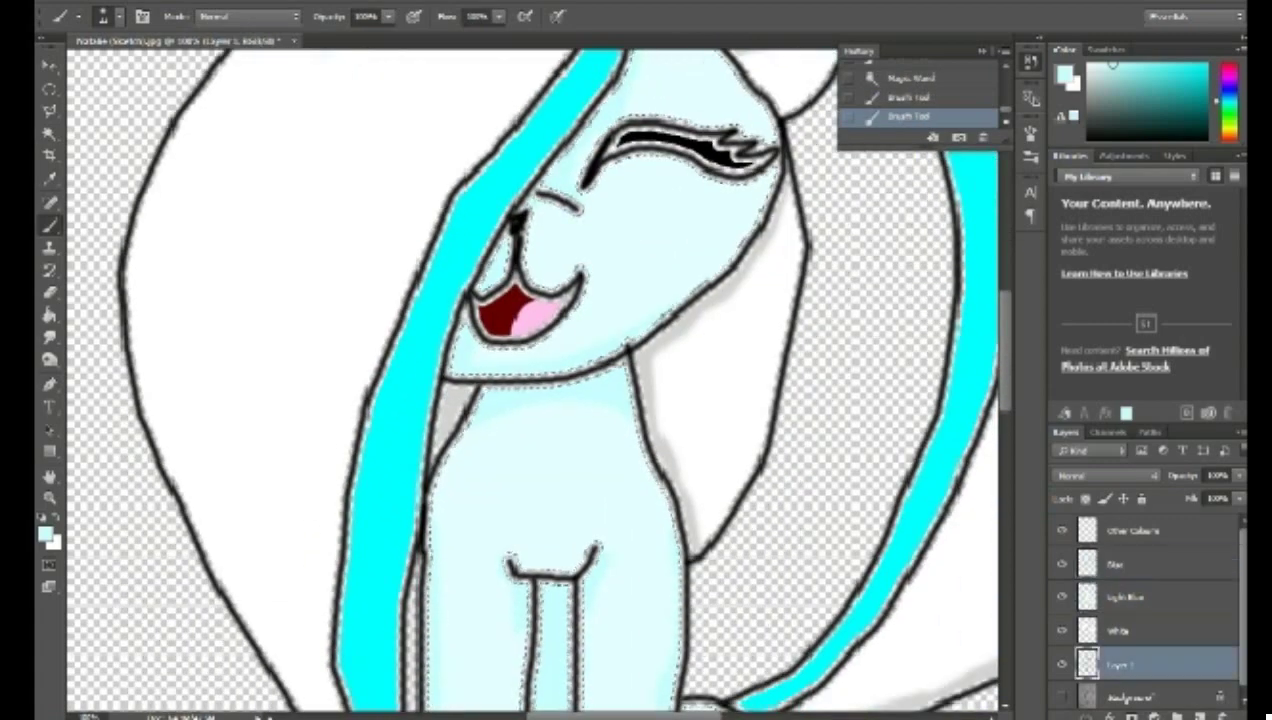
left_click(49, 133)
left_click(428, 485)
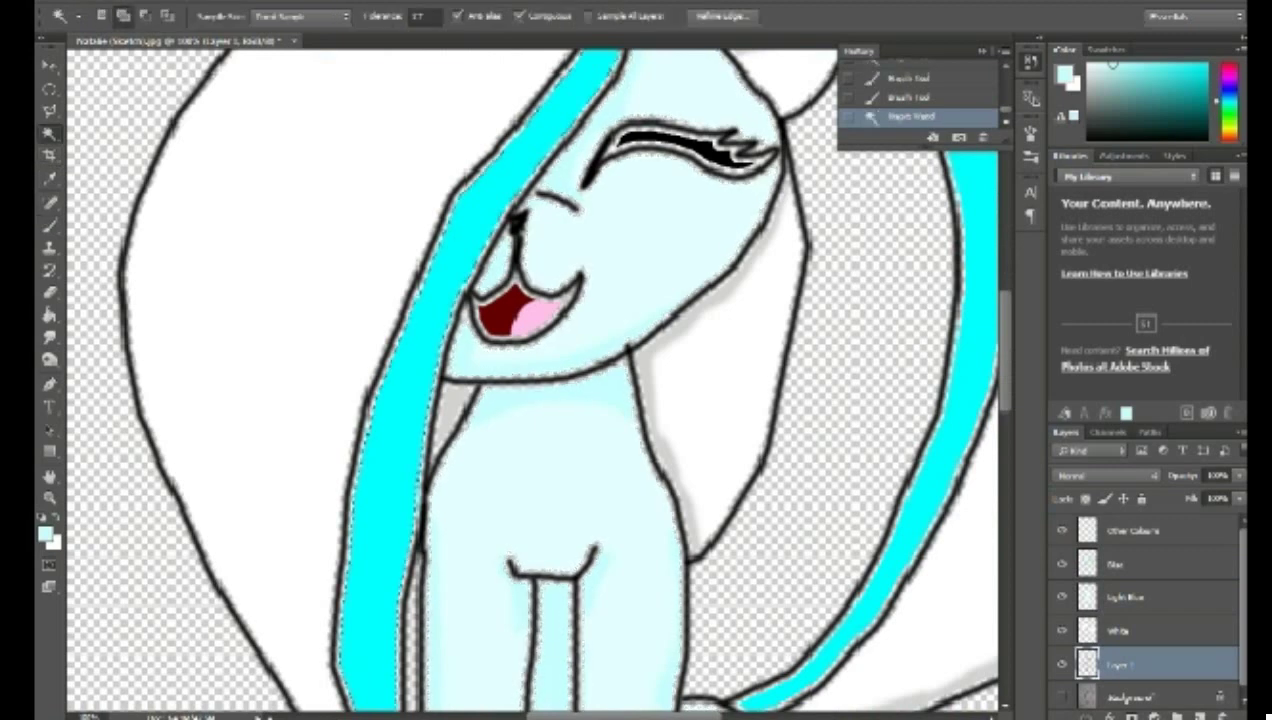
left_click(932, 500, "shift")
left_click(1150, 564)
Step: Try shading the hair stripe with a darker cyan foreground color (RGB 2, 220, 220) and undo the strokes
left_click(46, 534)
left_click(521, 338)
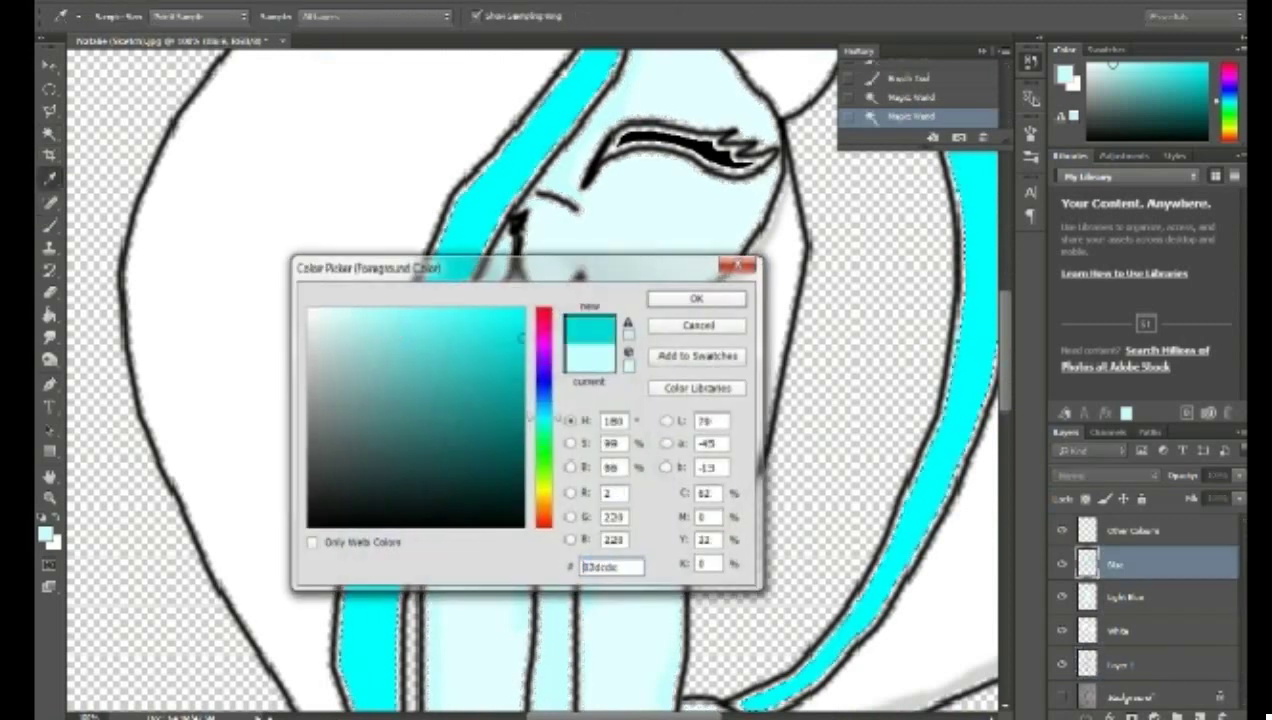
left_click(697, 299)
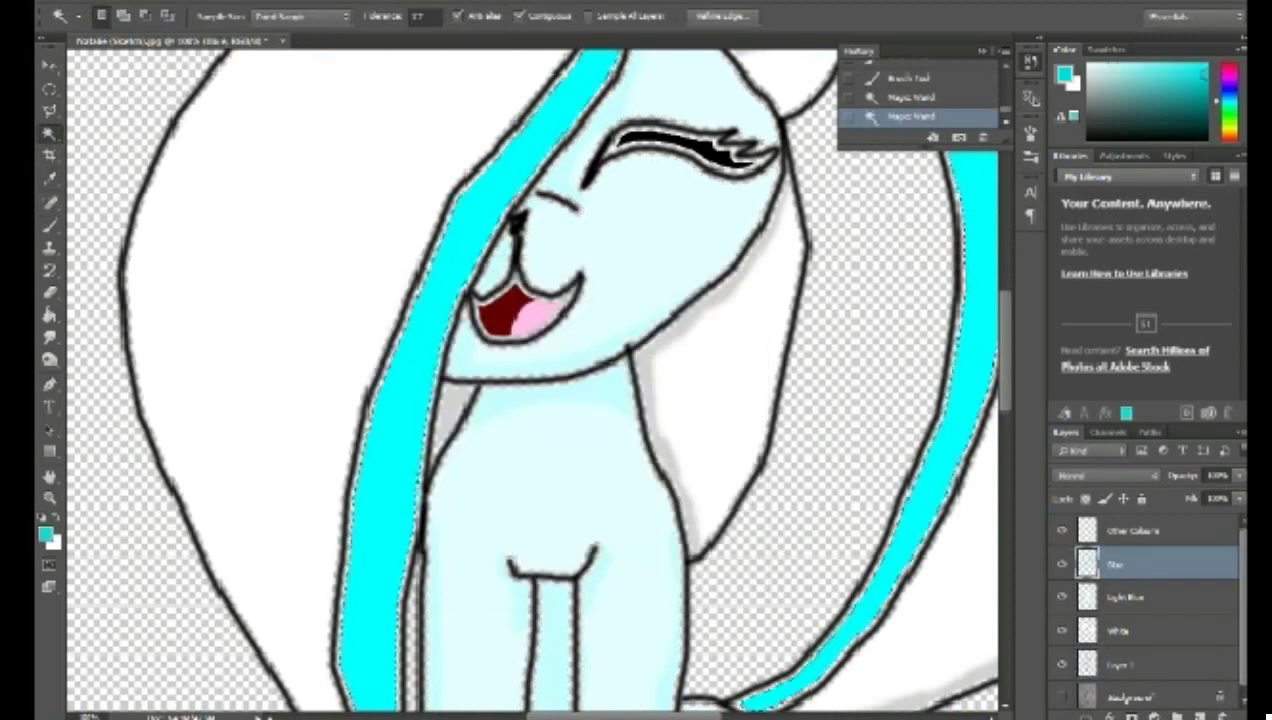
left_click(49, 226)
scroll(400, 580, "down", 2)
left_click_drag(389, 664, 389, 622)
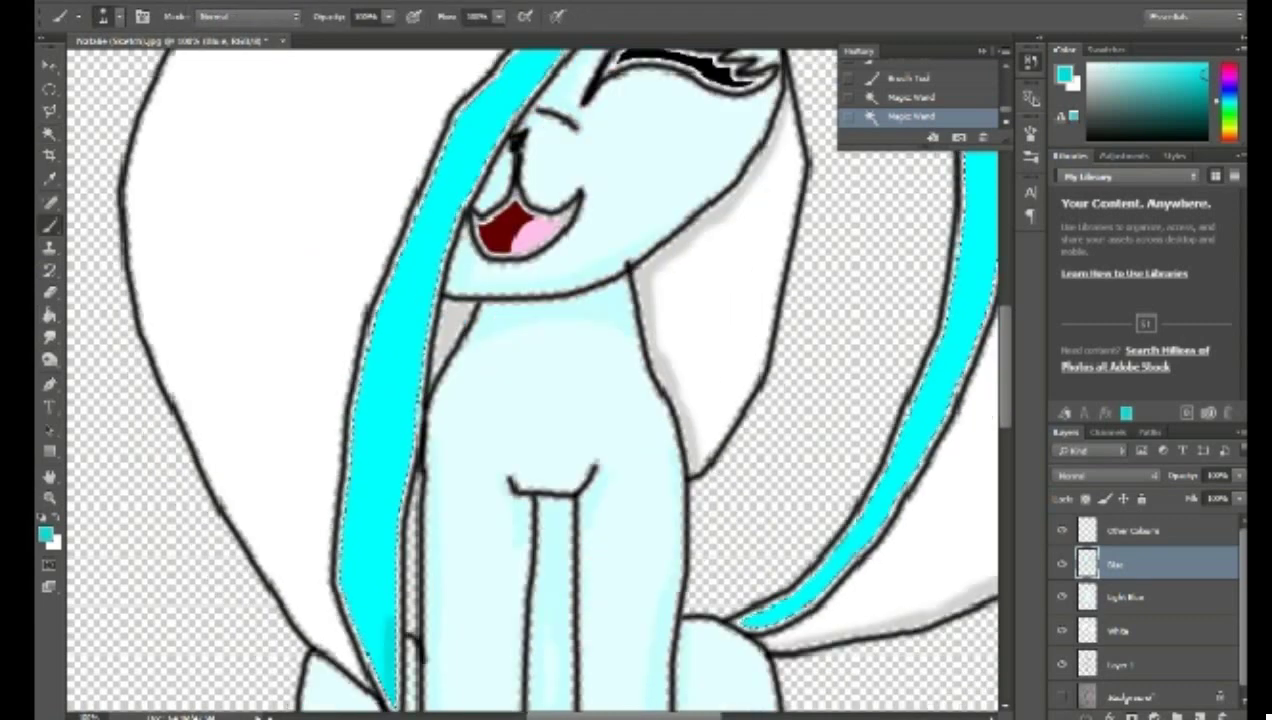
left_click_drag(390, 544, 404, 428)
key("ctrl+z")
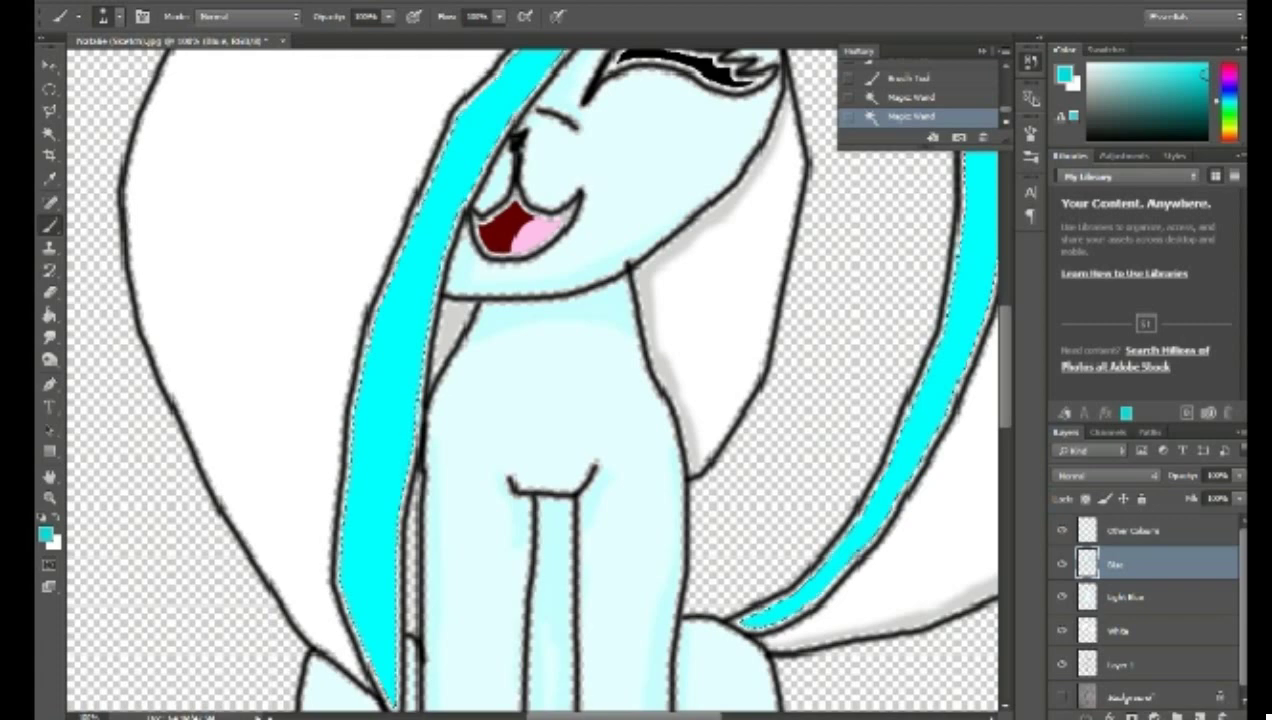
Step: Set the foreground color to a slightly brighter cyan, test it on the hair stripe's inner edge and undo the stroke
left_click(46, 535)
left_click(524, 321)
left_click(697, 299)
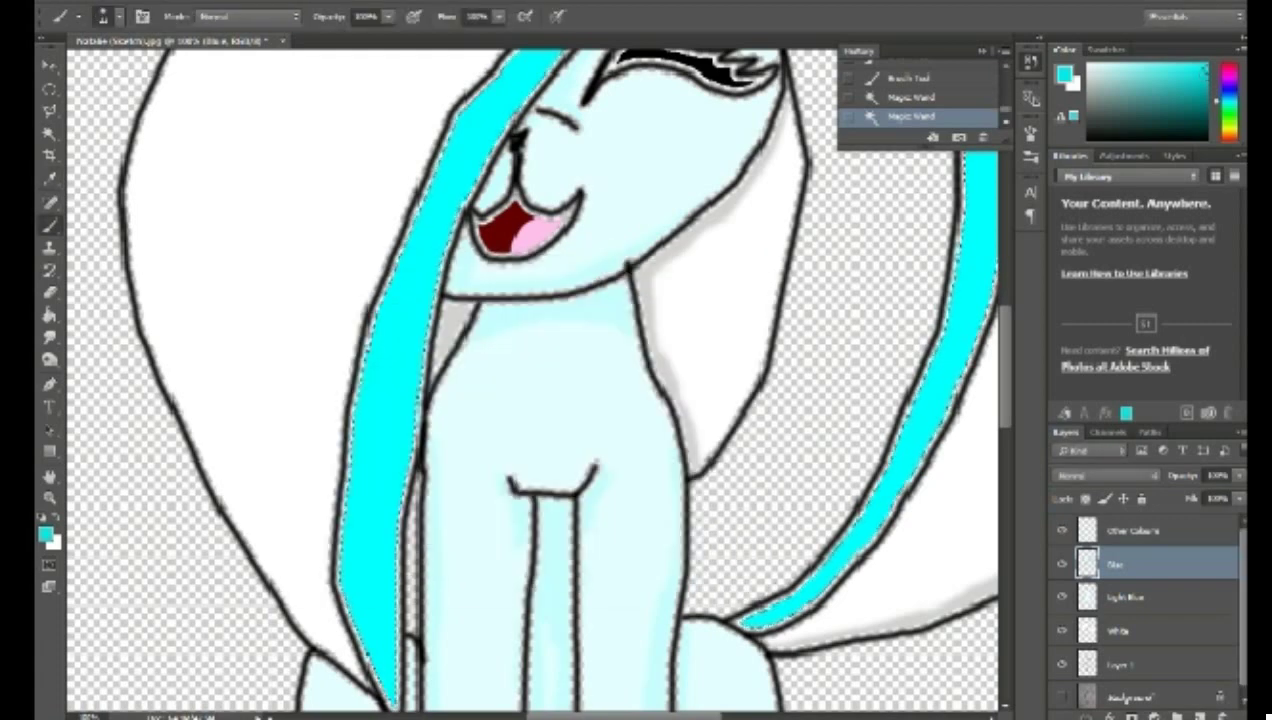
left_click_drag(402, 460, 405, 415)
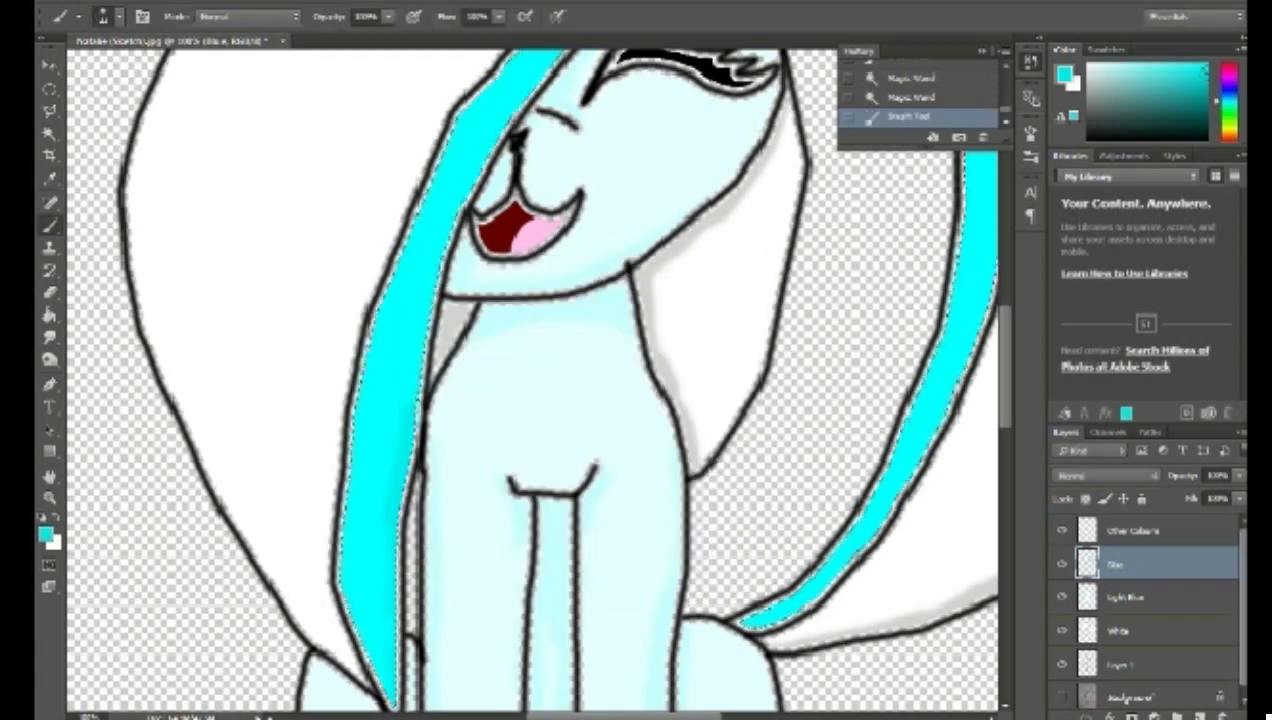
key("ctrl+z")
Step: Enlarge the brush and choose a soft round brush preset with 0% hardness
left_click(119, 17)
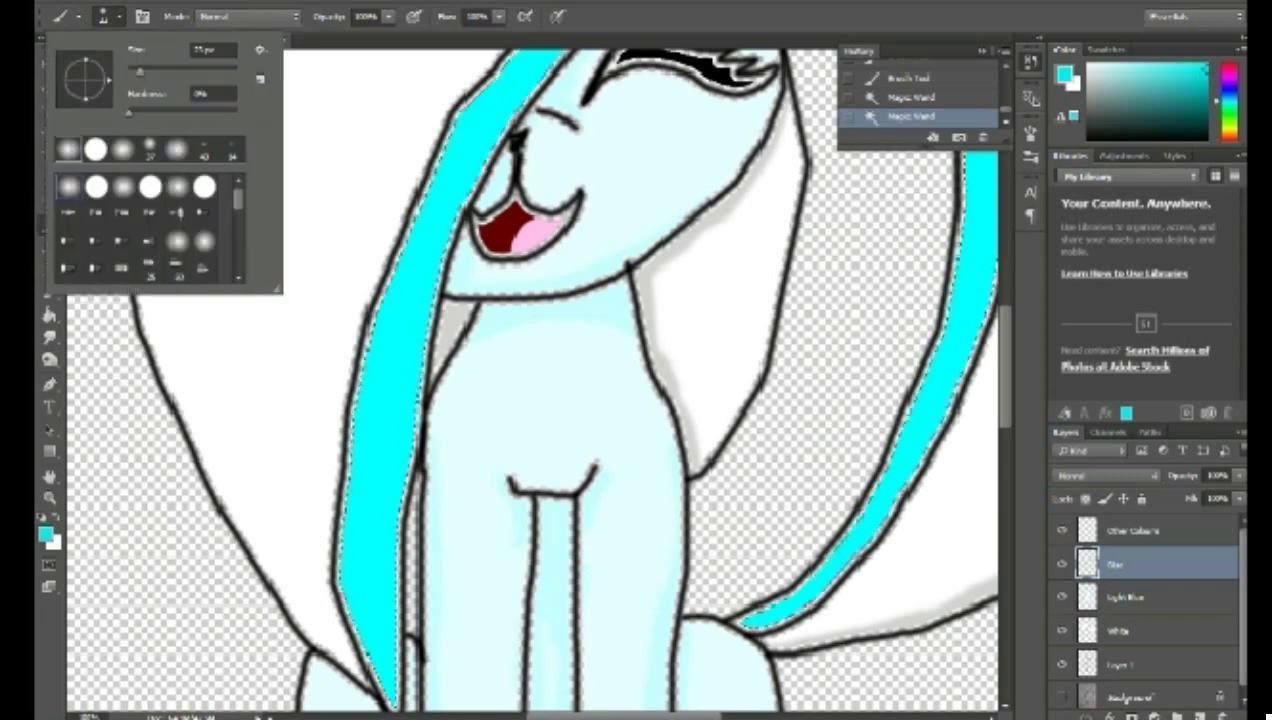
left_click_drag(139, 72, 166, 72)
key("Return")
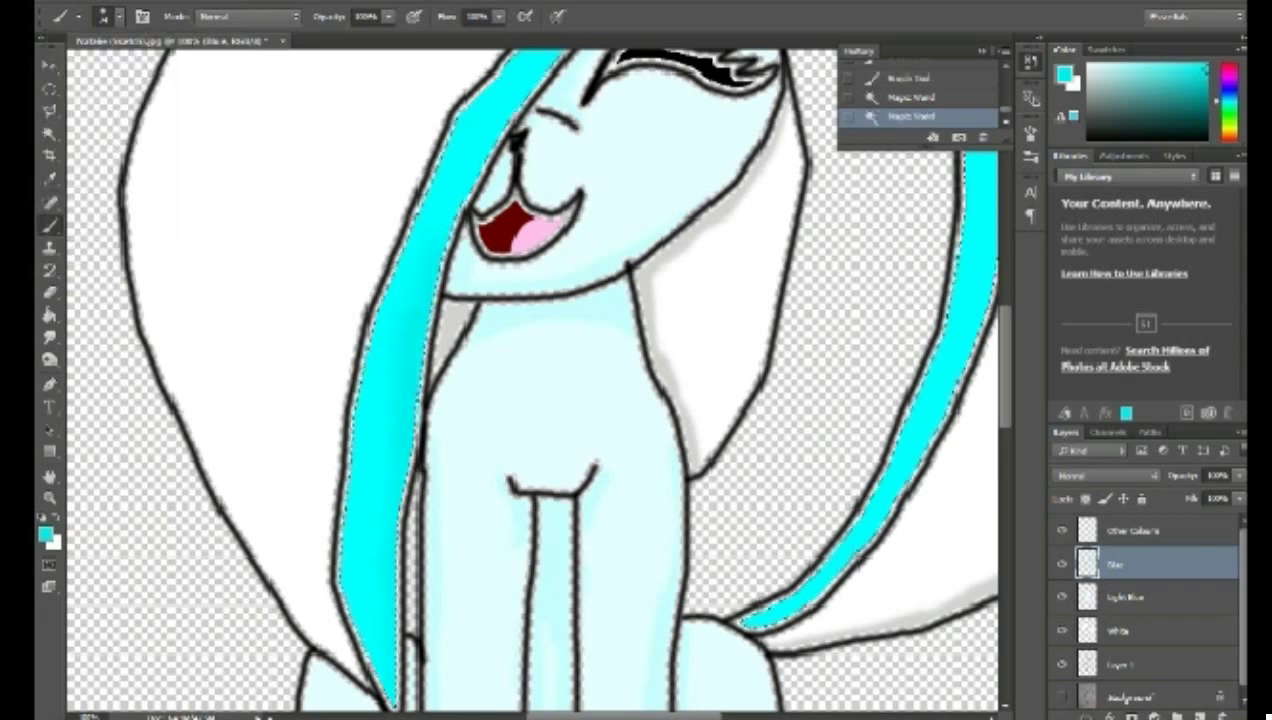
left_click(118, 16)
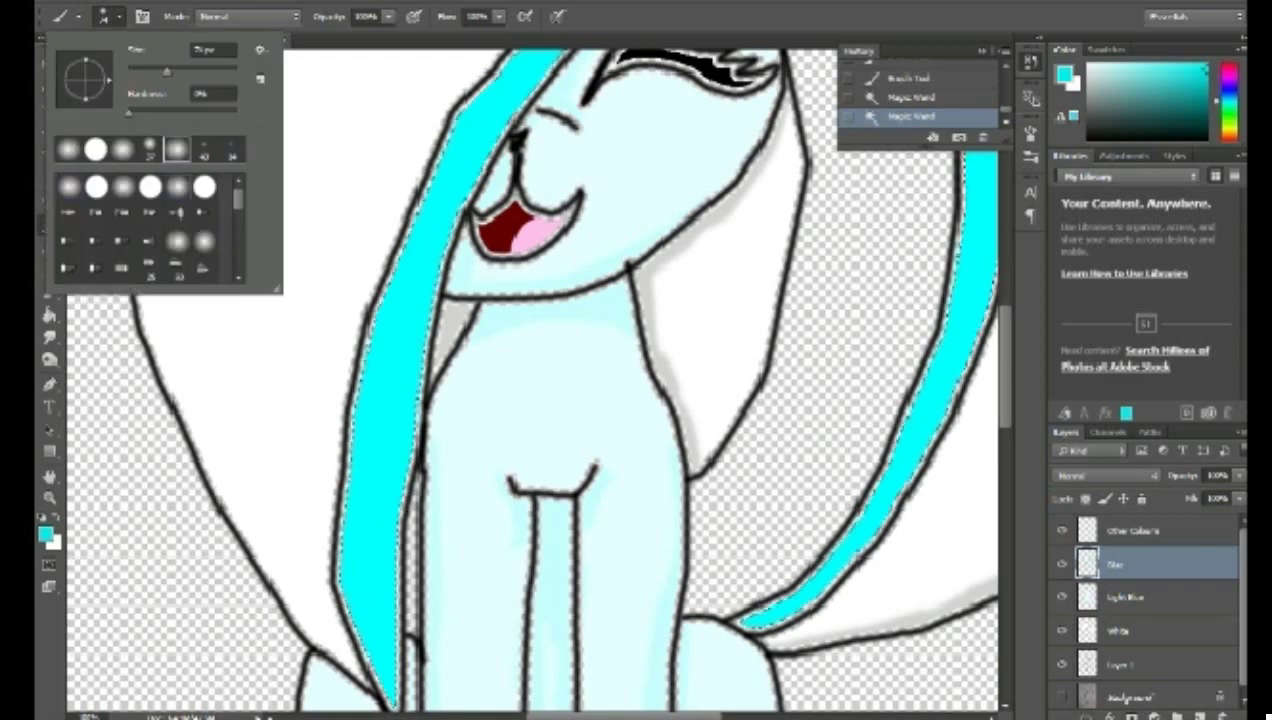
left_click(178, 187)
left_click(178, 187)
key("Return")
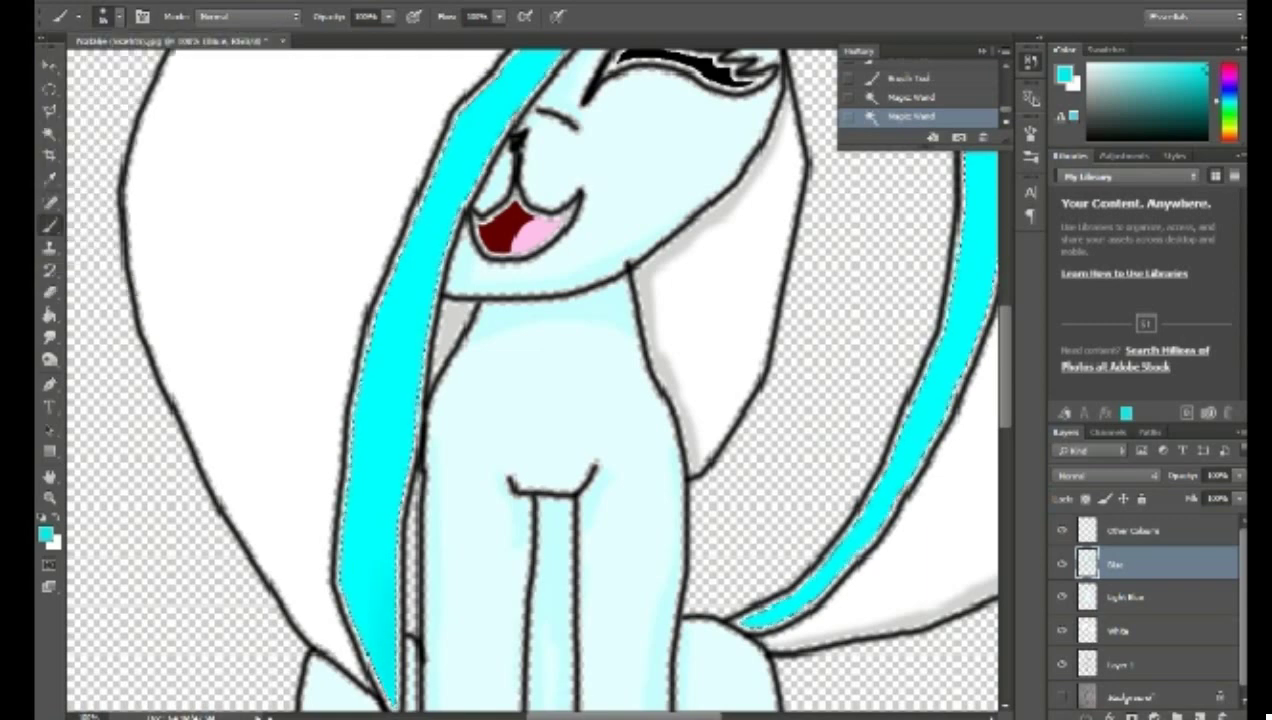
Step: Brush darker cyan shading along the hair stripe from its lower part up past the face, undoing a stray stroke
mouse_move(407, 436)
left_mouse_down()
mouse_move(432, 243)
mouse_move(468, 145)
left_mouse_up()
scroll(480, 140, "up", 3)
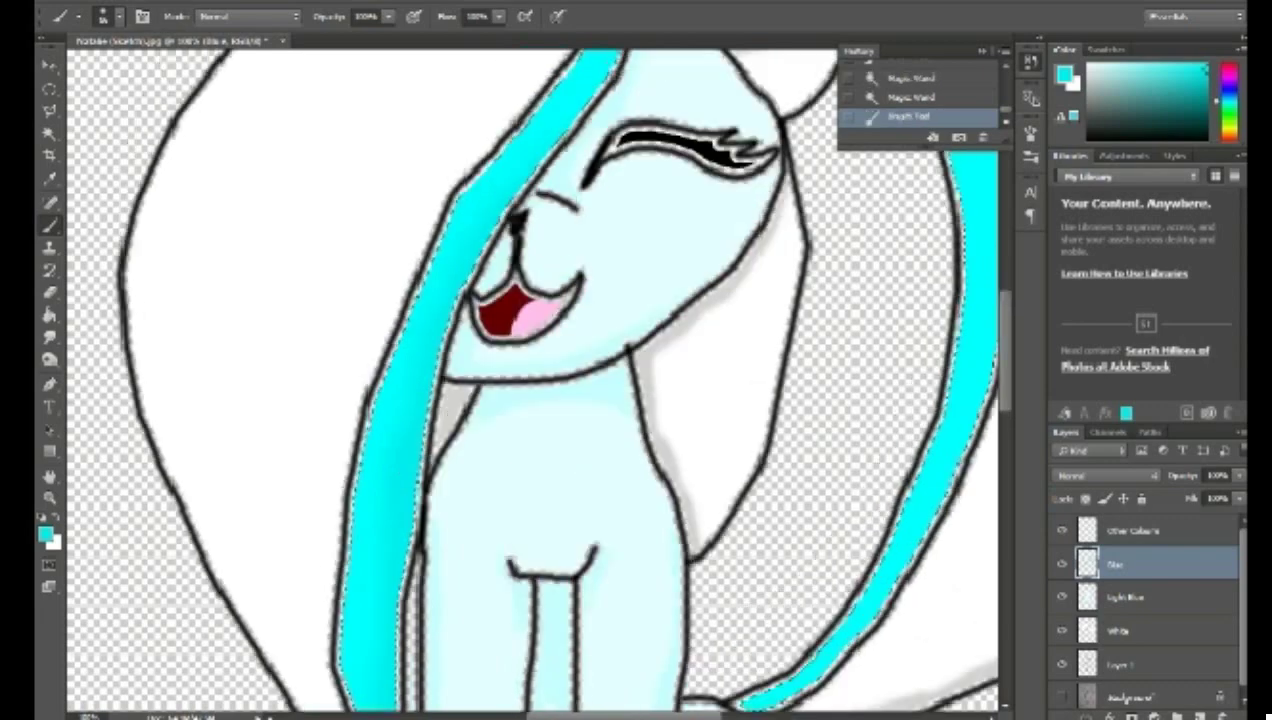
mouse_move(606, 41)
left_mouse_down()
mouse_move(572, 150)
mouse_move(623, 91)
mouse_move(627, 57)
left_mouse_up()
scroll(552, 390, "up", 2)
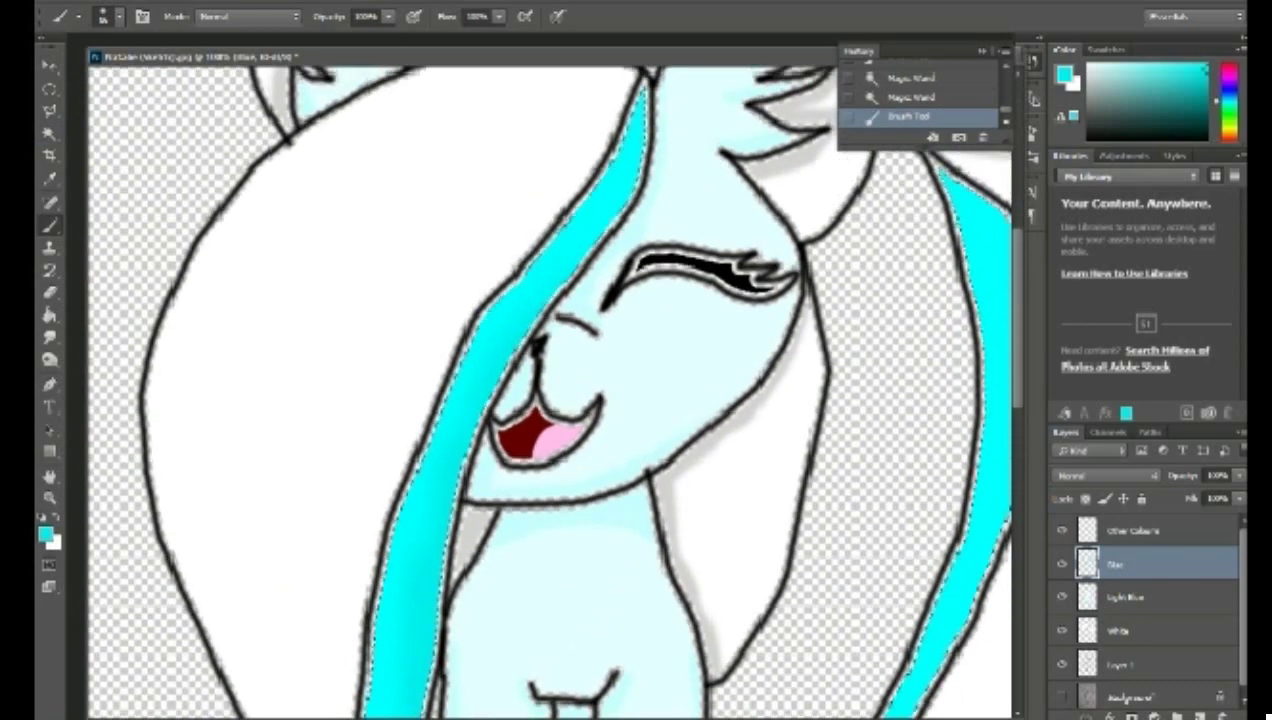
left_click_drag(556, 262, 612, 166)
key("ctrl+z")
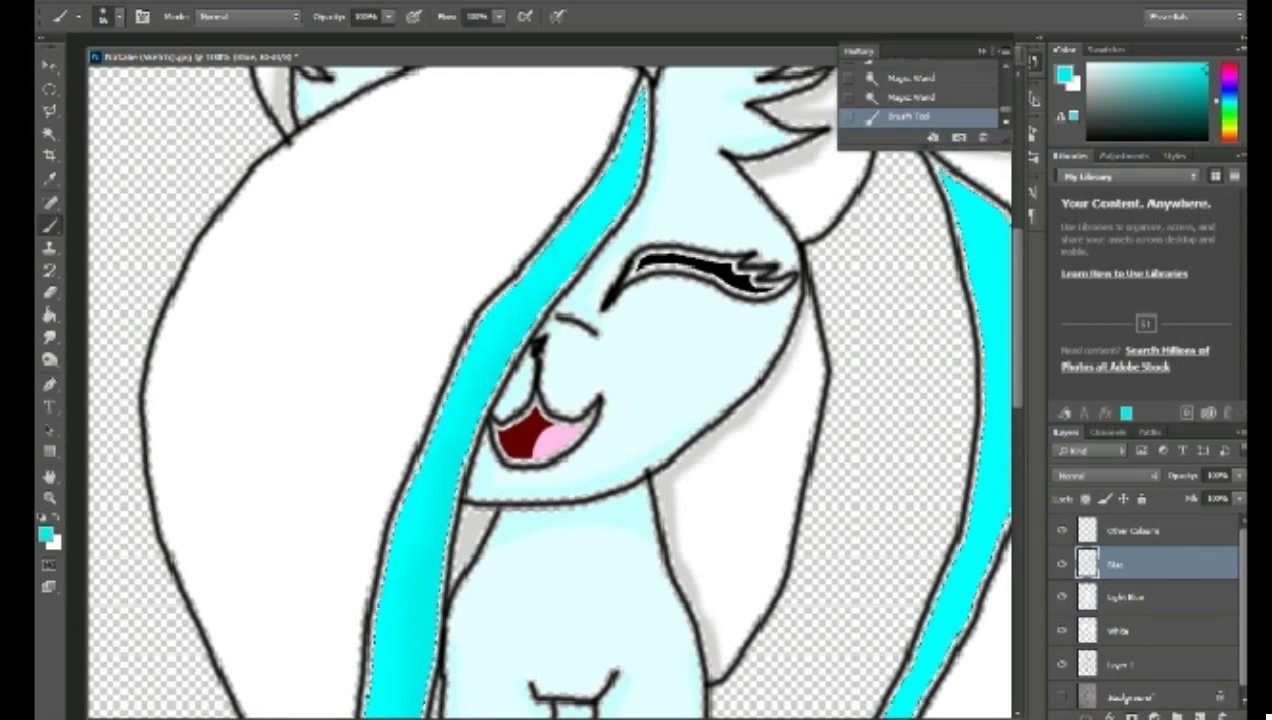
Step: Brush darker cyan shading along the length of the tail stripe on the Blue layer
scroll(550, 390, "right", 5)
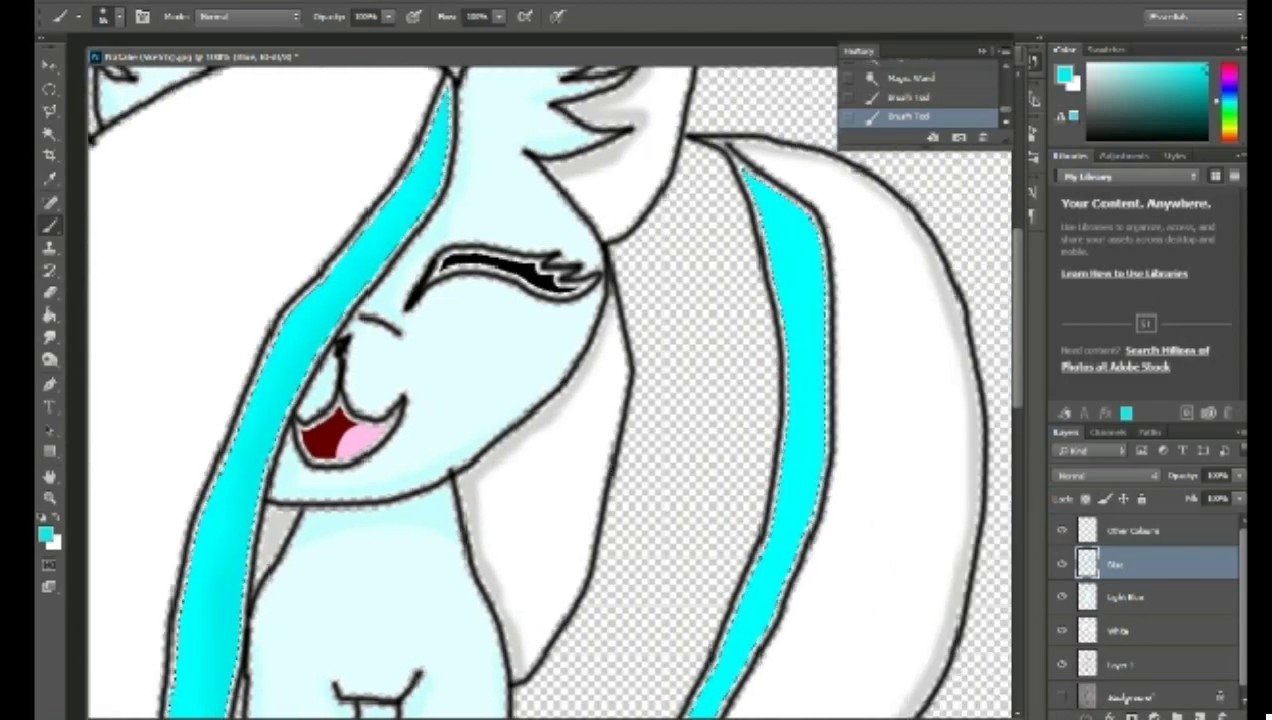
scroll(550, 390, "down", 3)
left_click_drag(627, 57, 511, 178)
left_click(857, 176)
key("f")
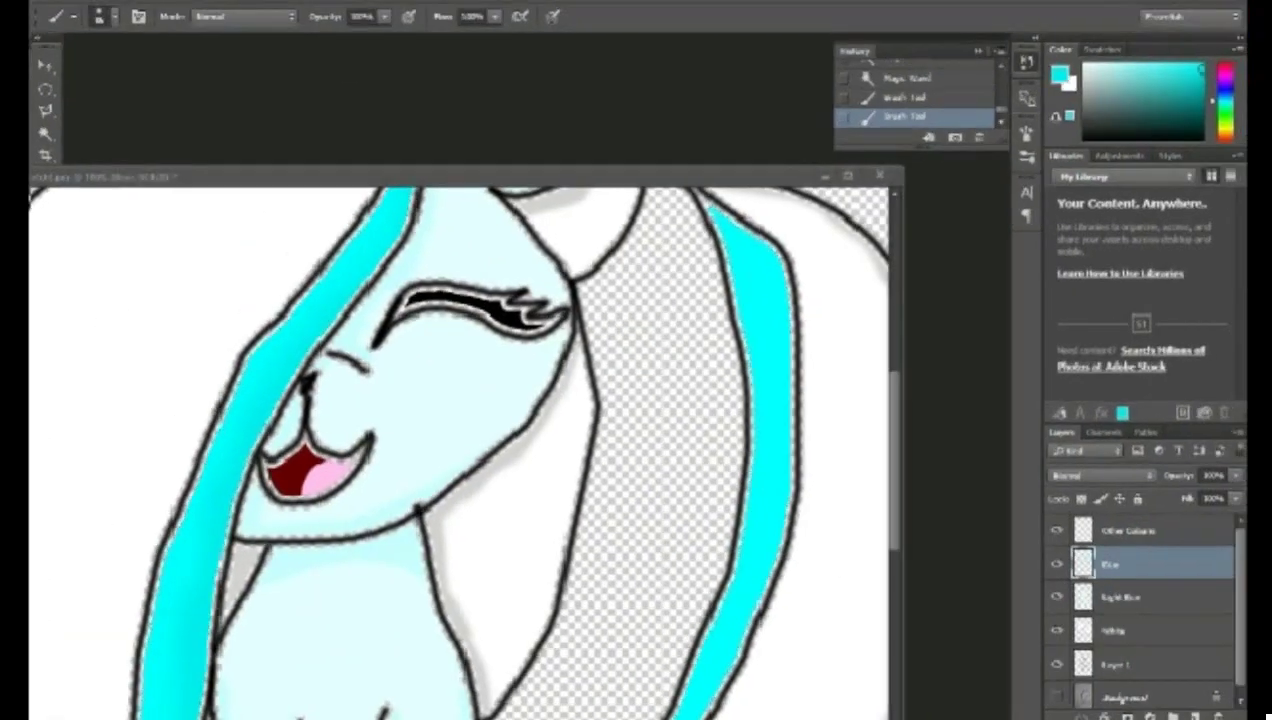
left_click_drag(560, 177, 612, 93)
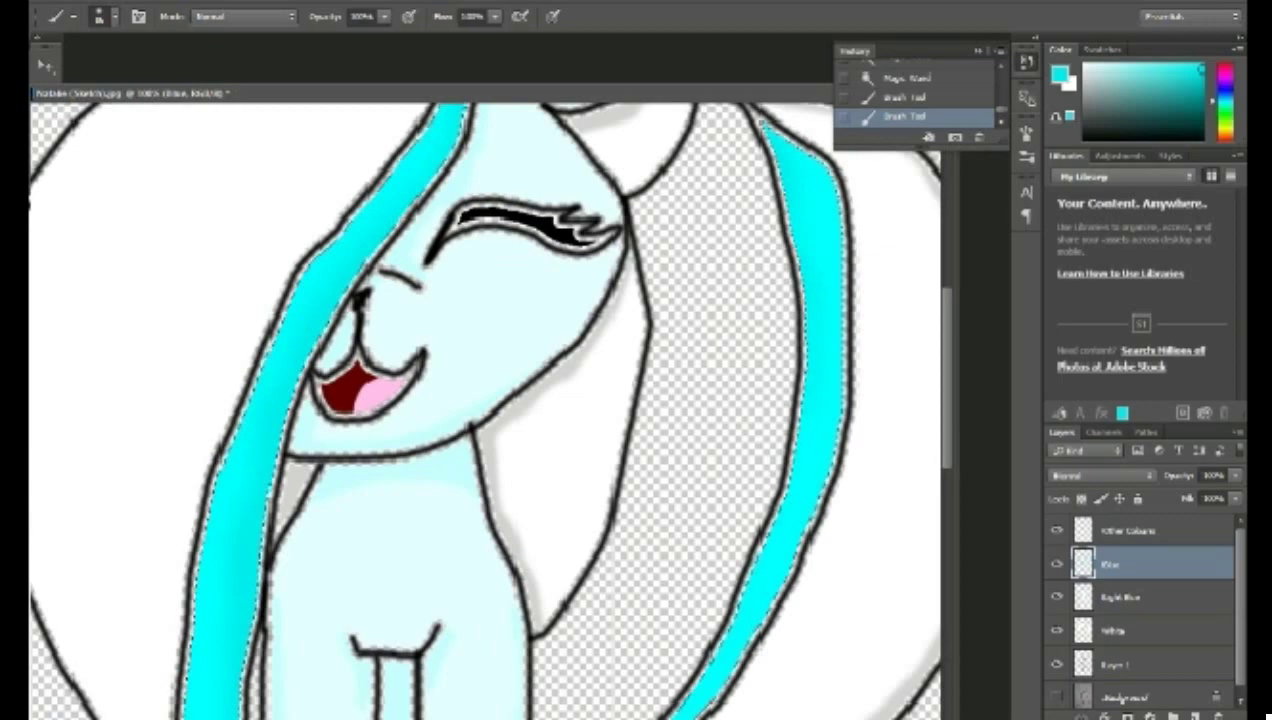
scroll(490, 410, "down", 5)
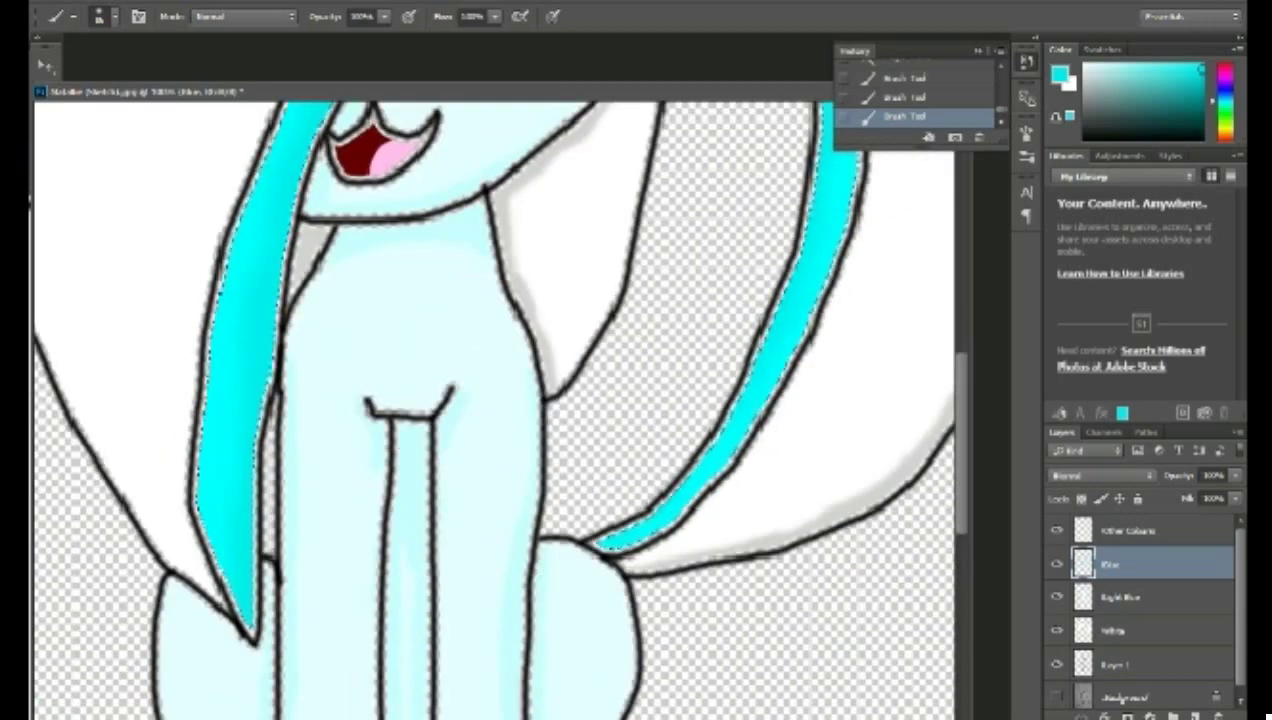
left_click_drag(560, 92, 612, 48)
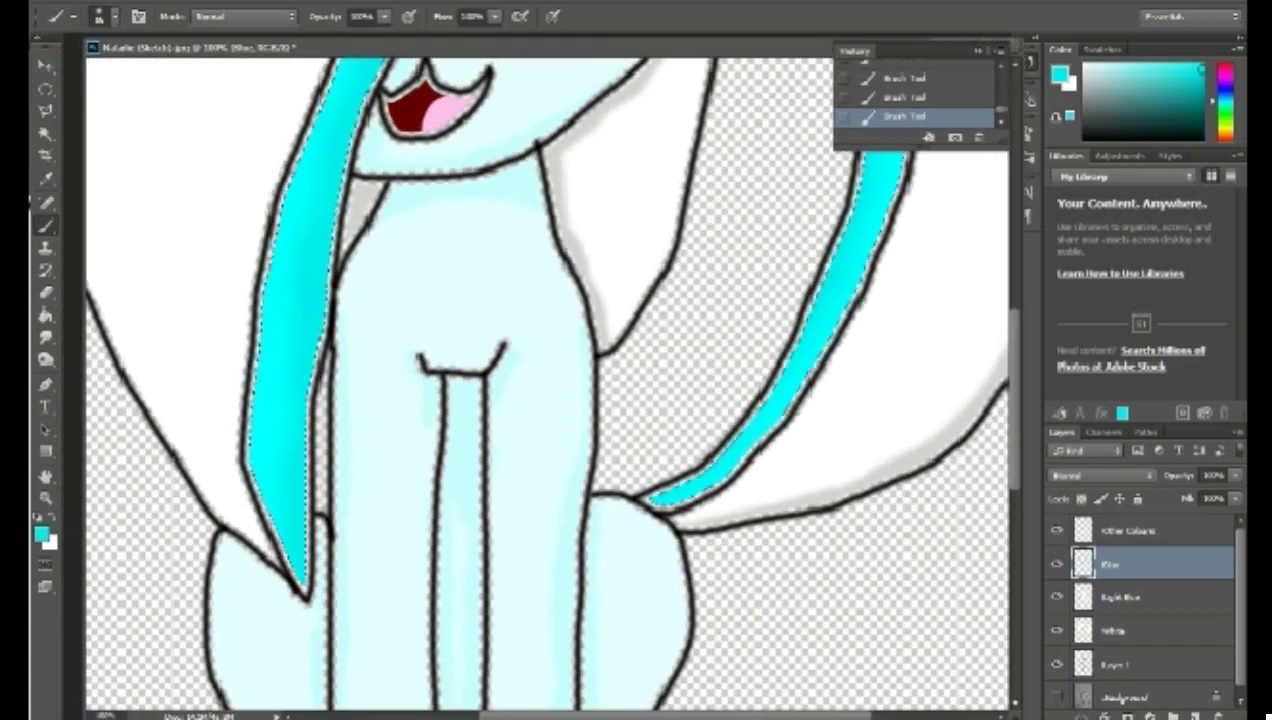
Step: Activate Layer 1, reset the foreground color to black and try a Paint Bucket fill on the line art within the active selection
left_click(1118, 664)
scroll(548, 384, "up", 6)
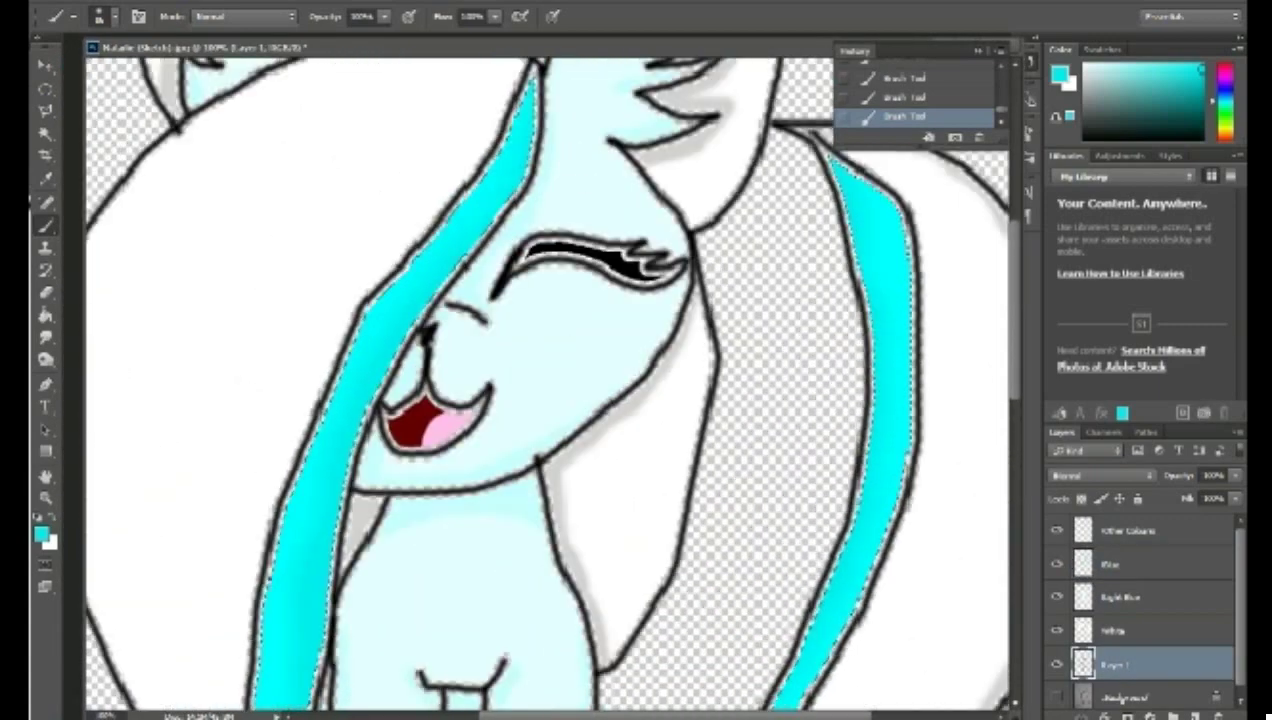
scroll(545, 385, "down", 4)
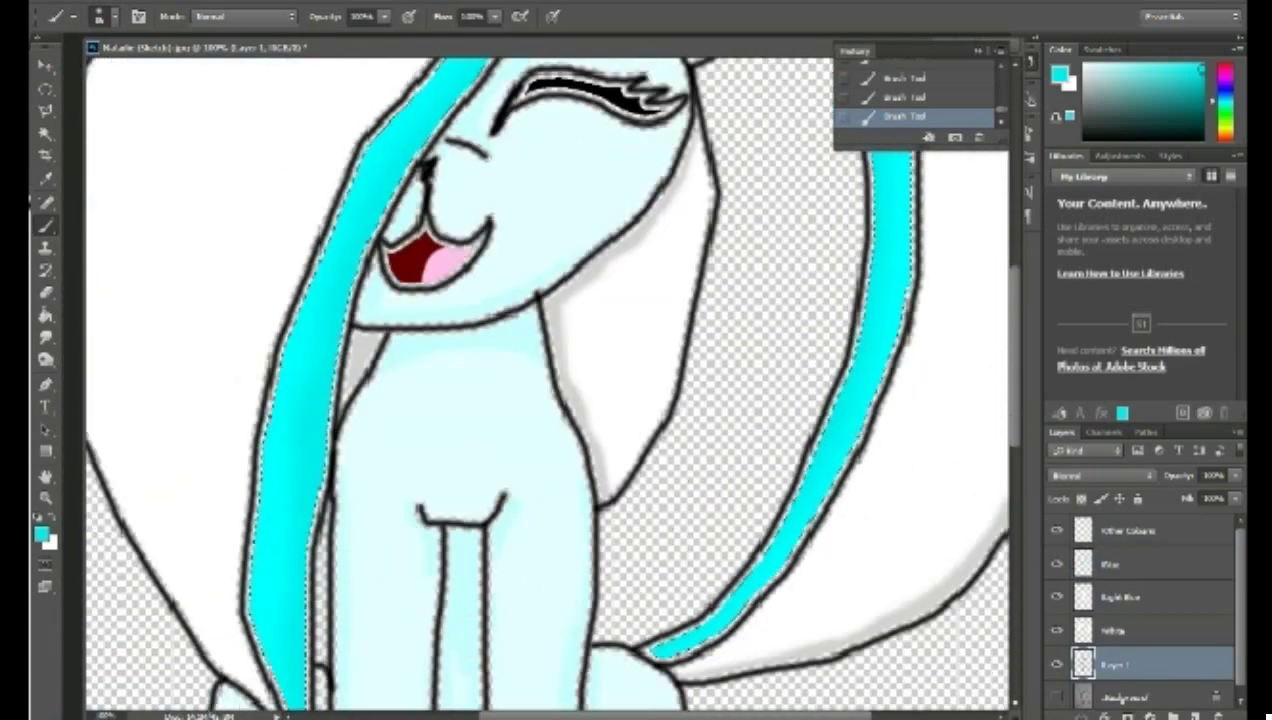
scroll(545, 385, "down", 8)
scroll(545, 385, "up", 14)
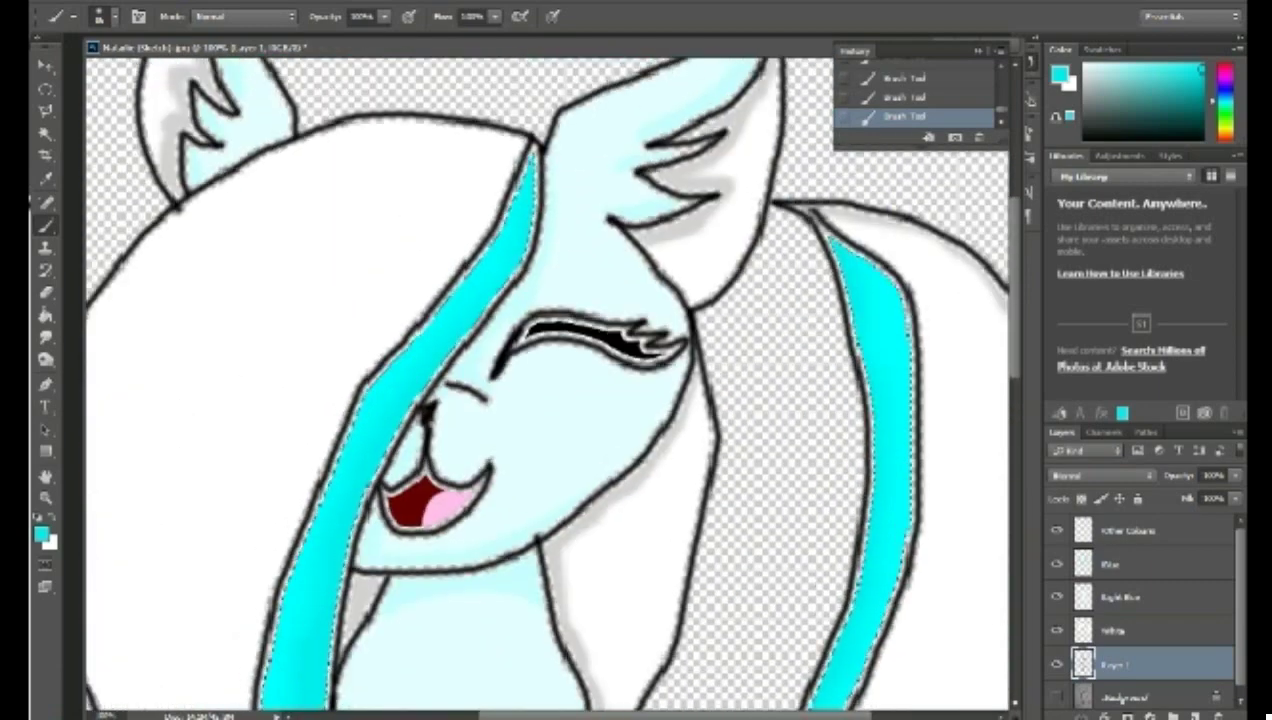
key("d")
key("g")
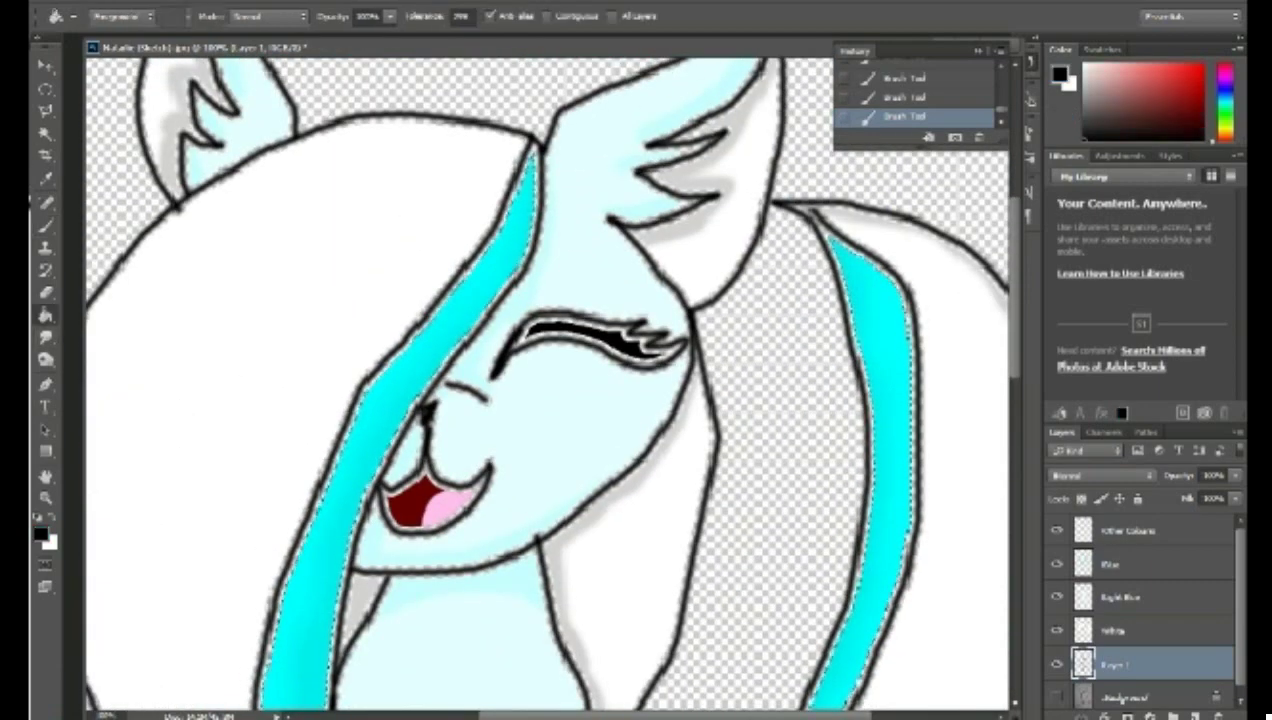
left_click(545, 385)
Step: Deselect the stripes and fill the whole line art on Layer 1 with solid black using the Paint Bucket
left_click(45, 133)
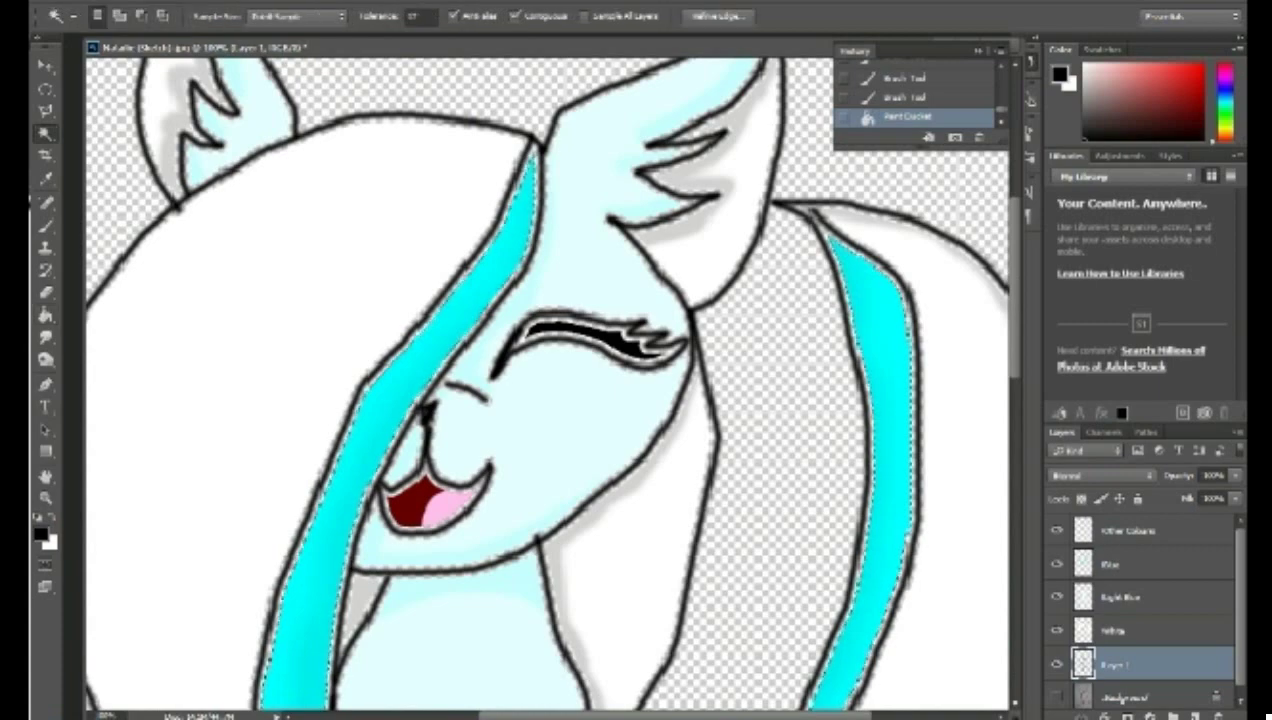
right_click(240, 250)
left_click(288, 511)
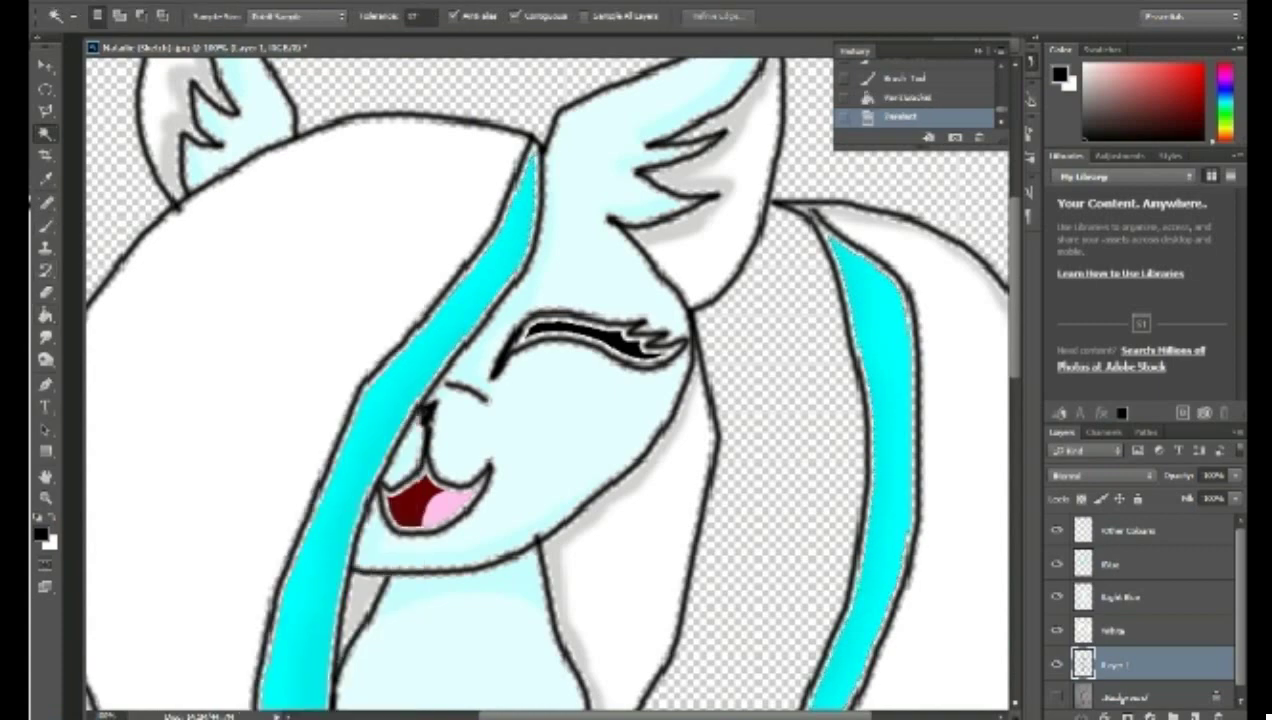
left_click(45, 315)
left_click(316, 492)
scroll(546, 383, "down", 10)
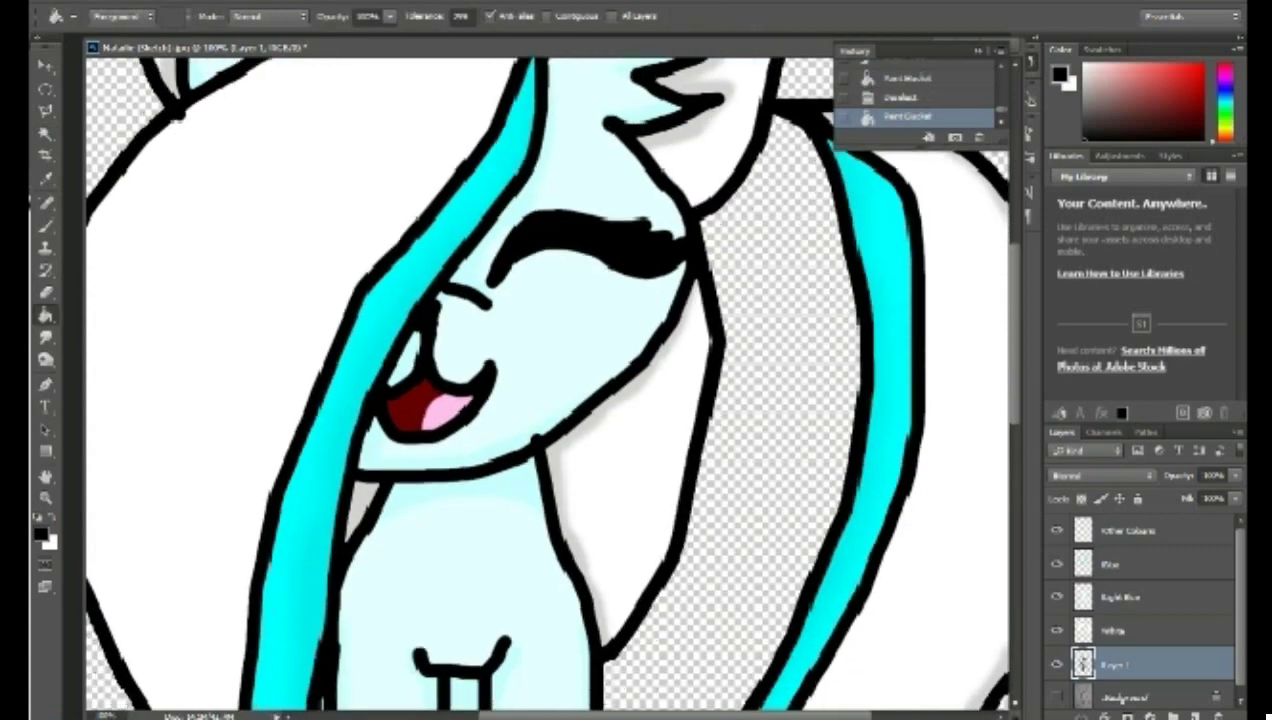
Step: Examine the filled line art across the full drawing and close up around the front legs and paws
scroll(546, 383, "down", 3)
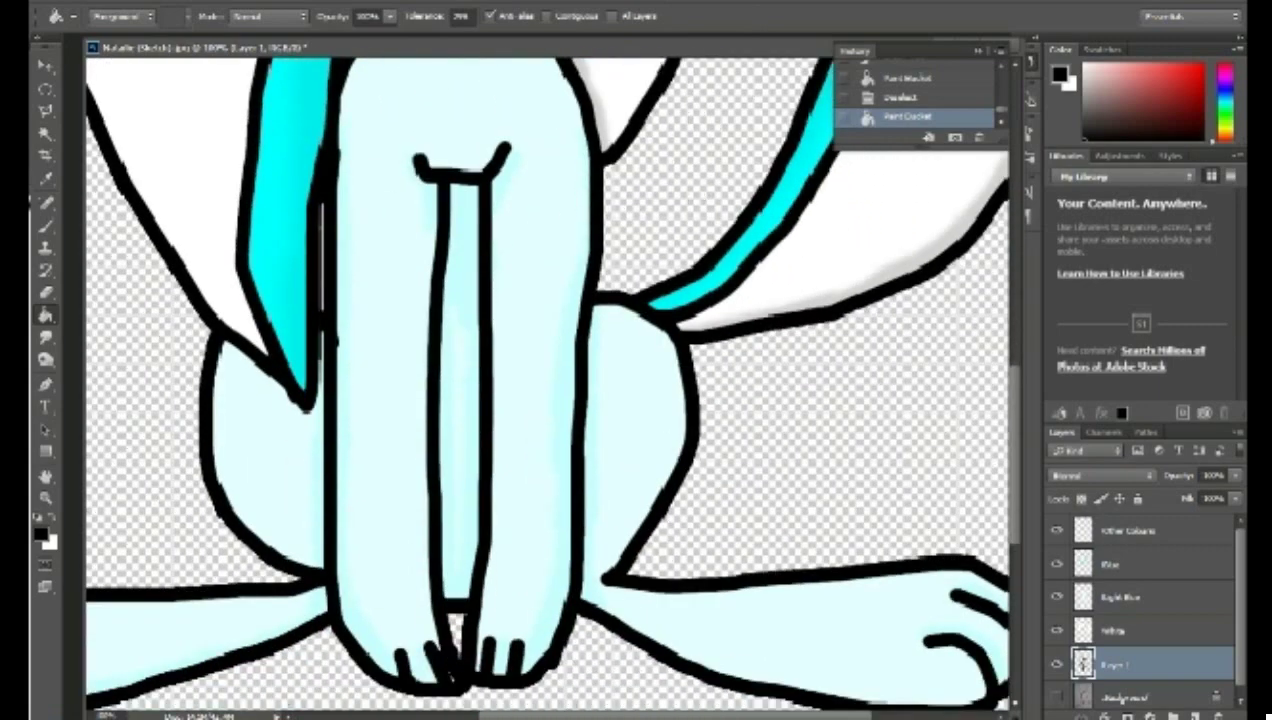
left_click(45, 498)
right_click(541, 508)
left_click(598, 522)
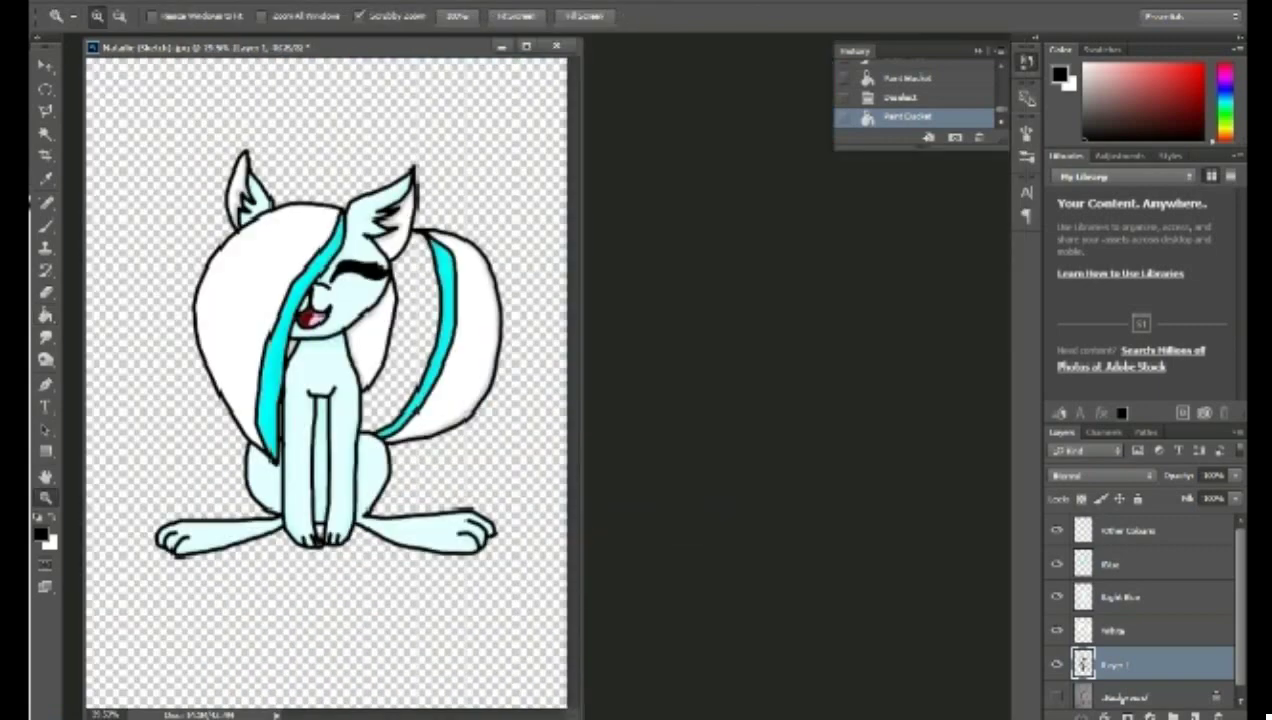
left_click(340, 400)
left_click_drag(310, 47, 460, 36)
left_click(459, 530)
left_click(459, 530)
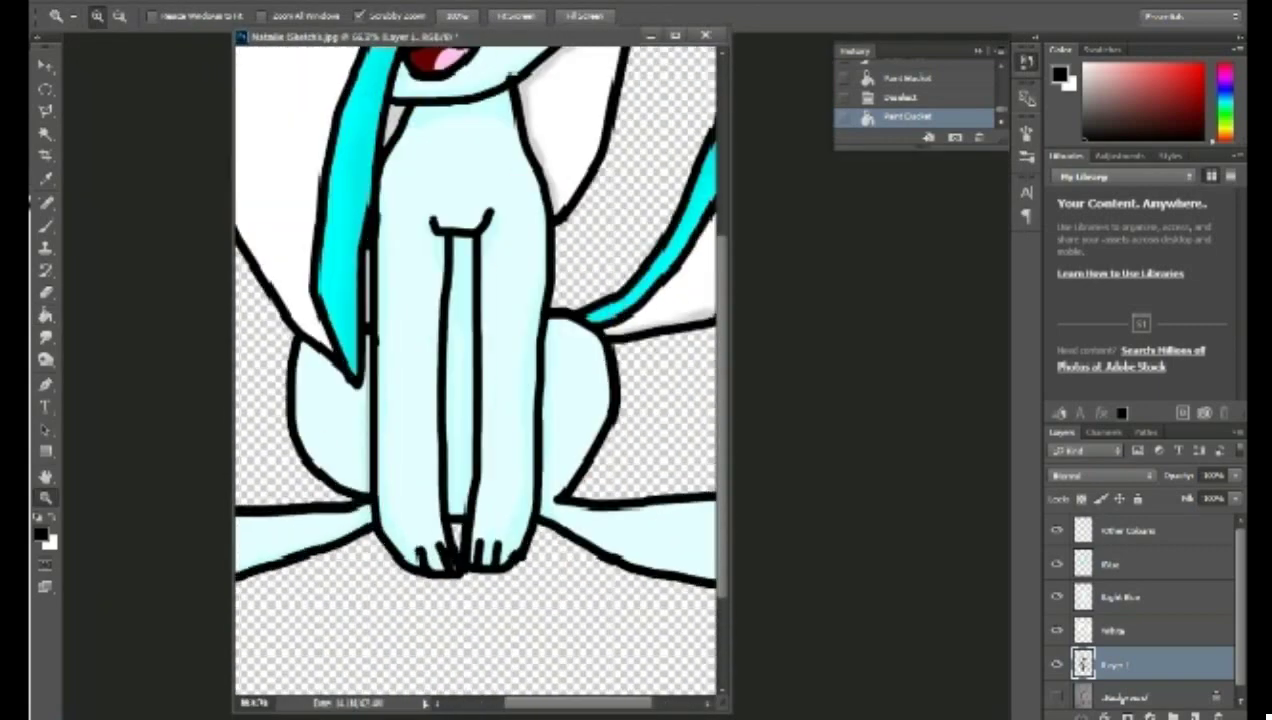
Step: Undo the last black fill of the line art on Layer 1
left_click(459, 530)
key("ctrl+z")
left_click(465, 566)
left_click(465, 566)
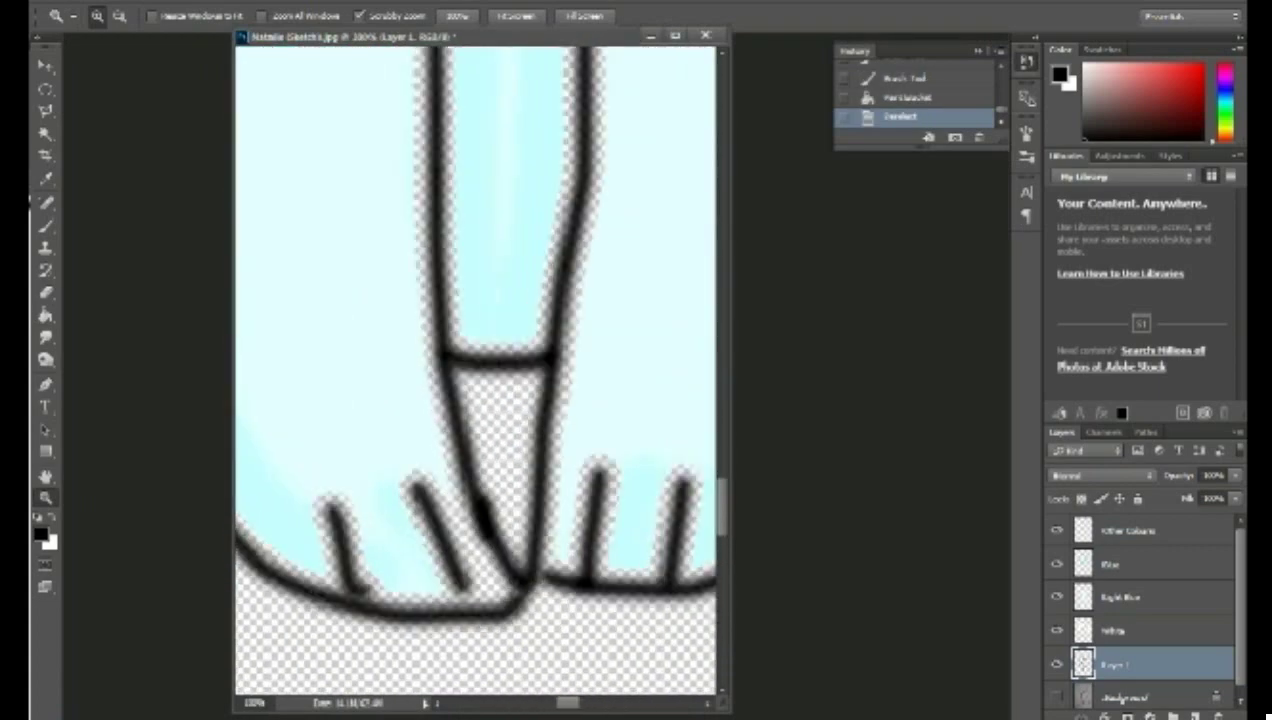
Step: Select the small uncolored gap beside the innermost toe line of the front paw on Layer 1 with the Magic Wand
left_click(1121, 597)
left_click(1116, 664)
left_click(45, 133)
left_click(485, 573)
key("ctrl+z")
left_click(488, 581)
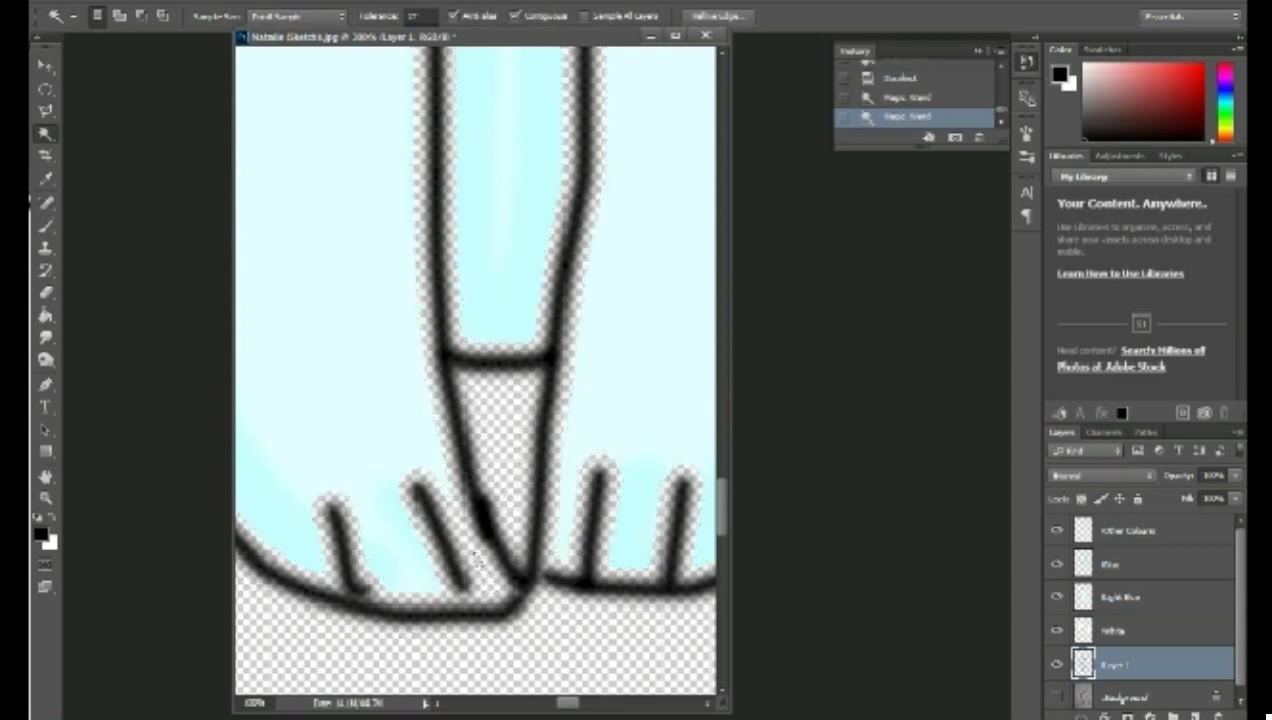
Step: Fill the selected paw gap on the Light Blue layer with the pale blue sampled from the front leg
key("alt+]")
key("alt+]")
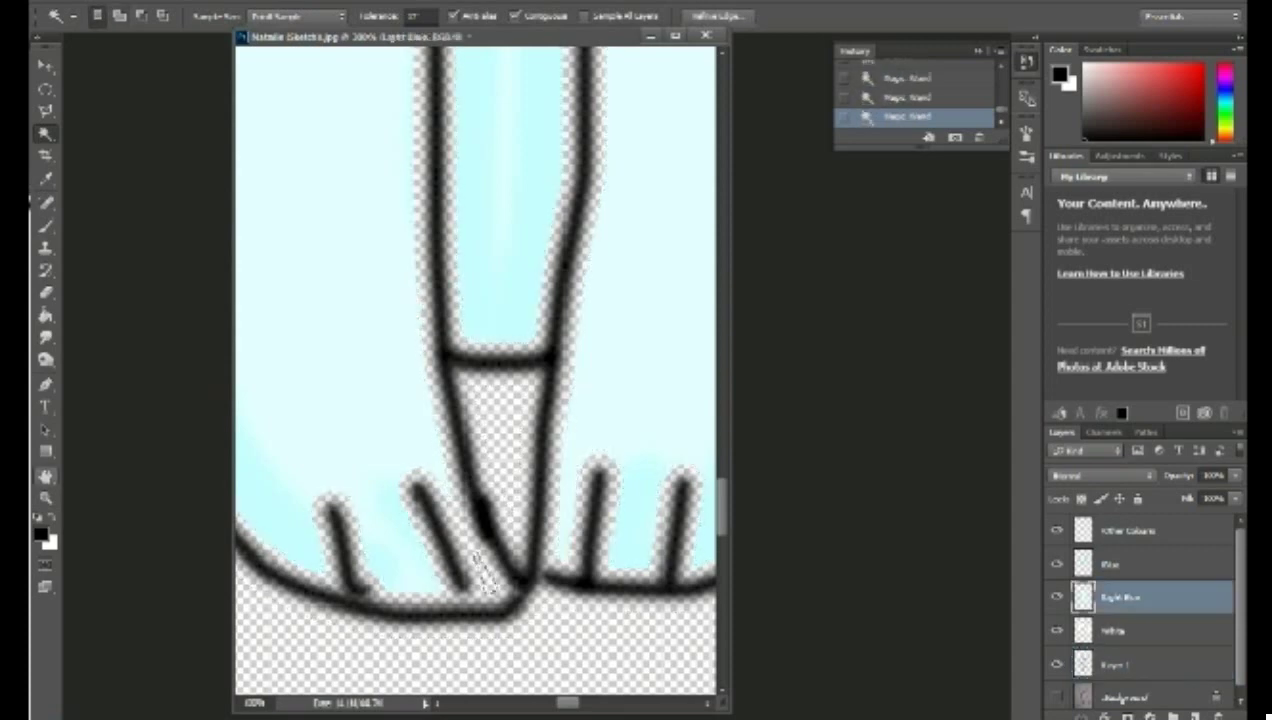
key("i")
left_click(382, 391)
key("g")
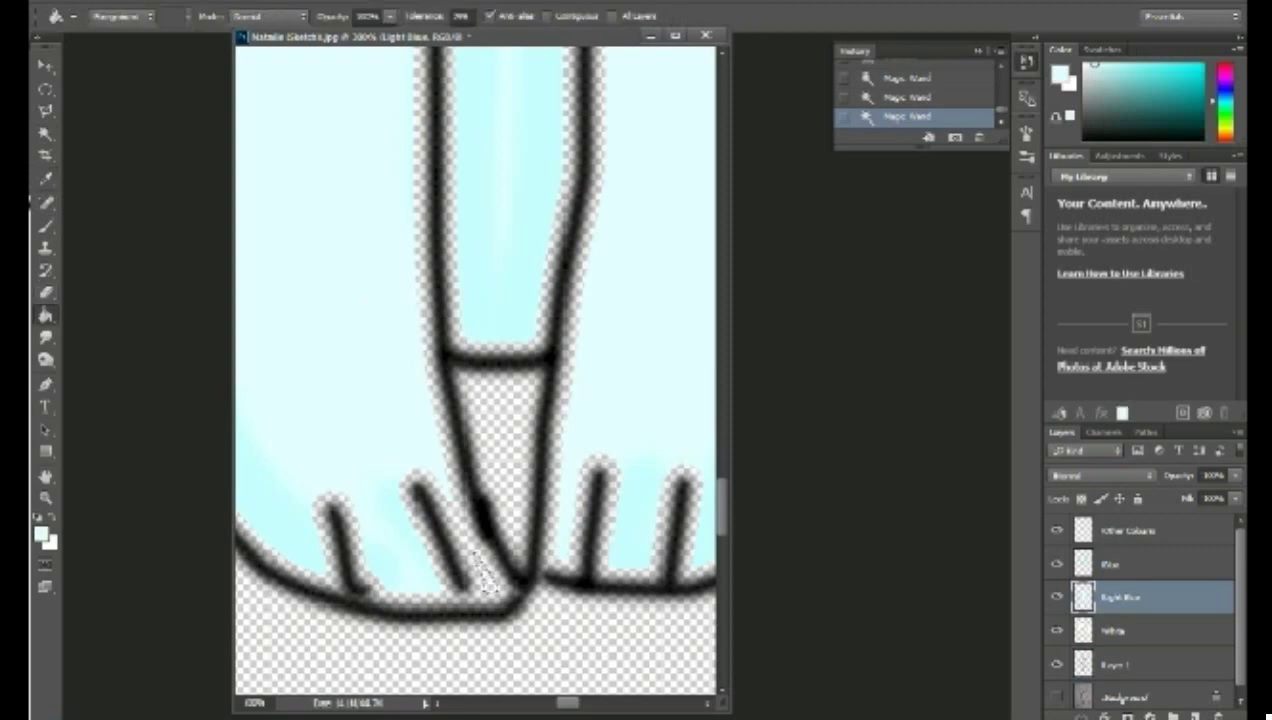
Step: Deselect the paw gap and fill the whole line art on Layer 1 with default black using the Paint Bucket
key("alt+[")
key("alt+[")
key("d")
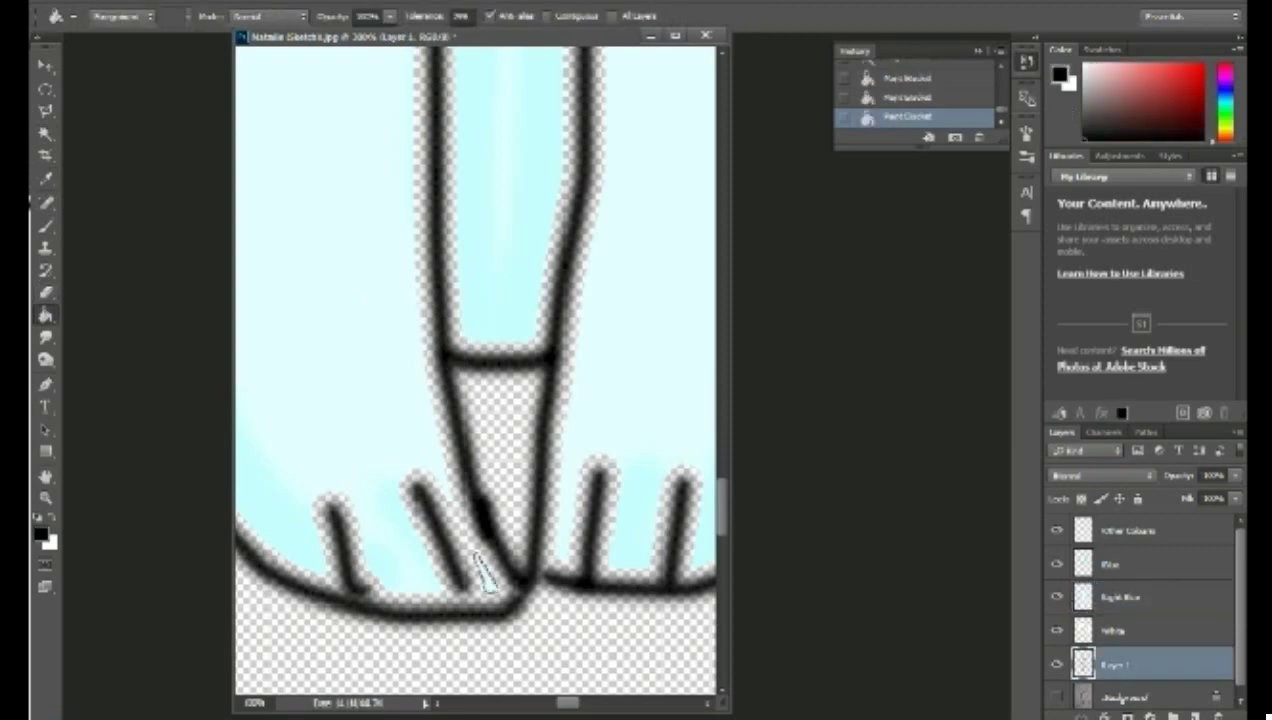
left_click(45, 133)
right_click(436, 499)
left_click(482, 298)
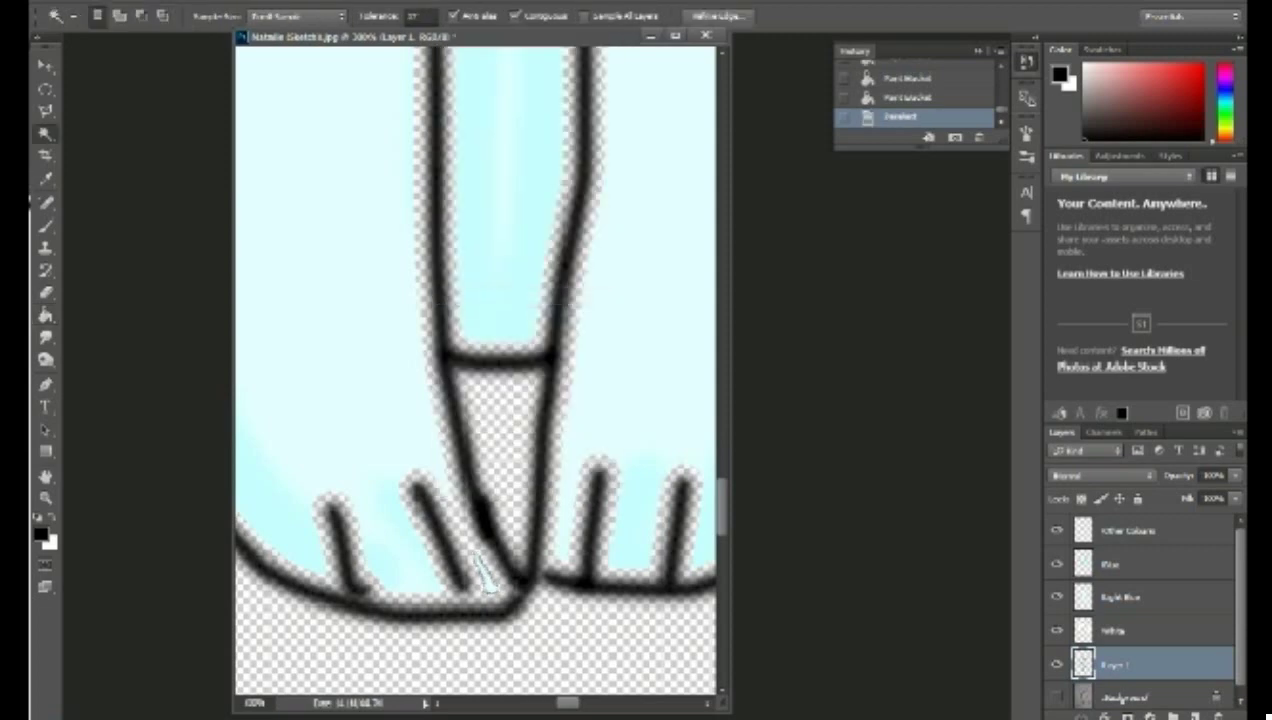
left_click(45, 314)
left_click(482, 574)
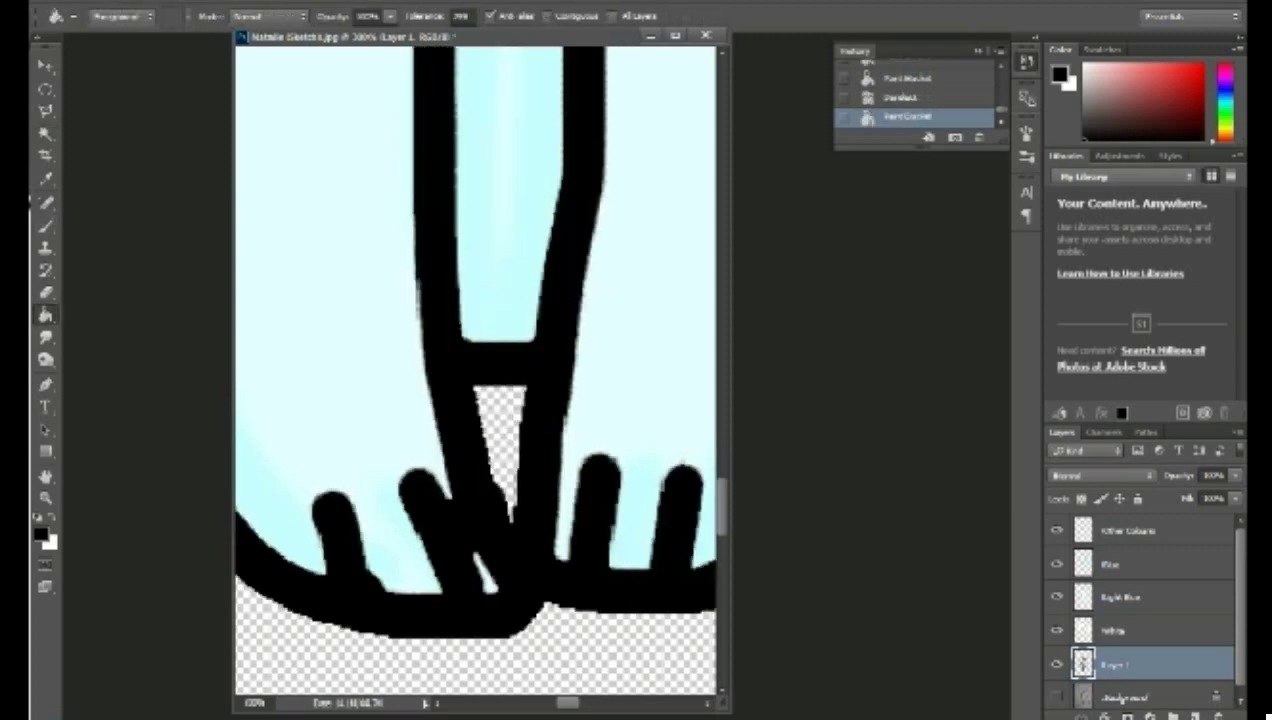
Step: Examine the refilled line art across the full drawing and closer up around the body
left_click(45, 497)
right_click(278, 493)
left_click(332, 505)
left_click(465, 345)
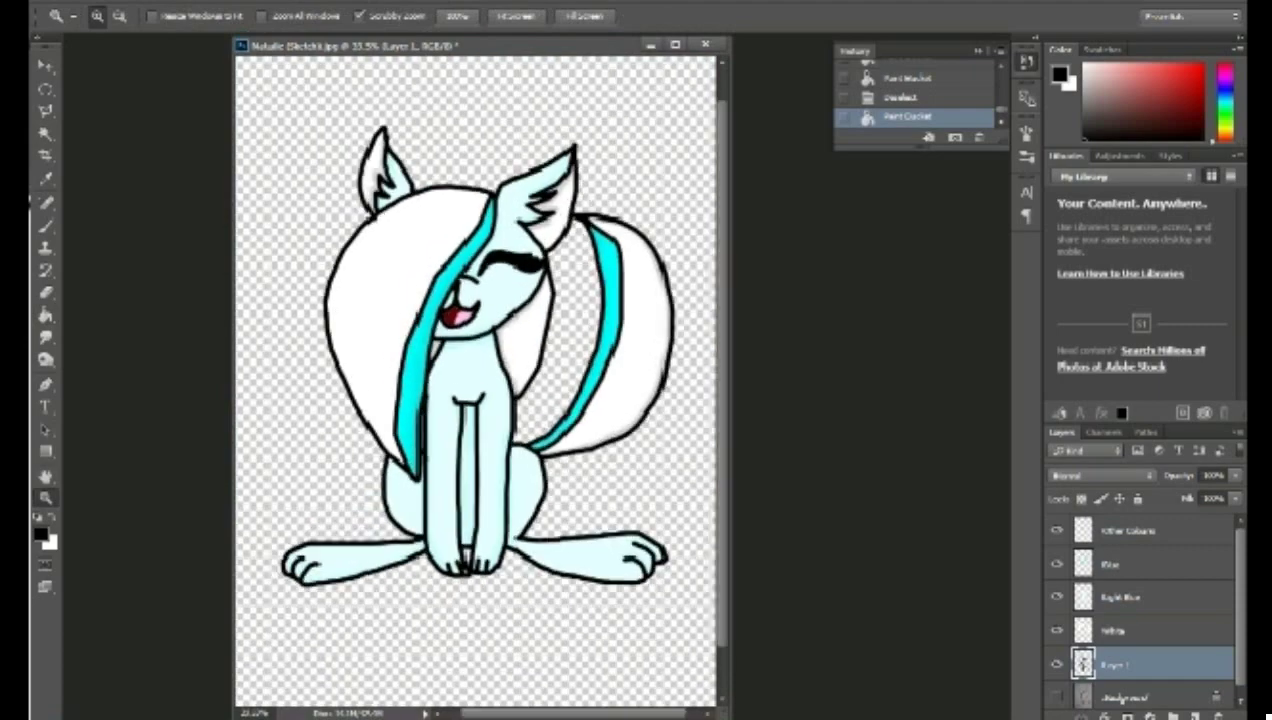
left_click(465, 355)
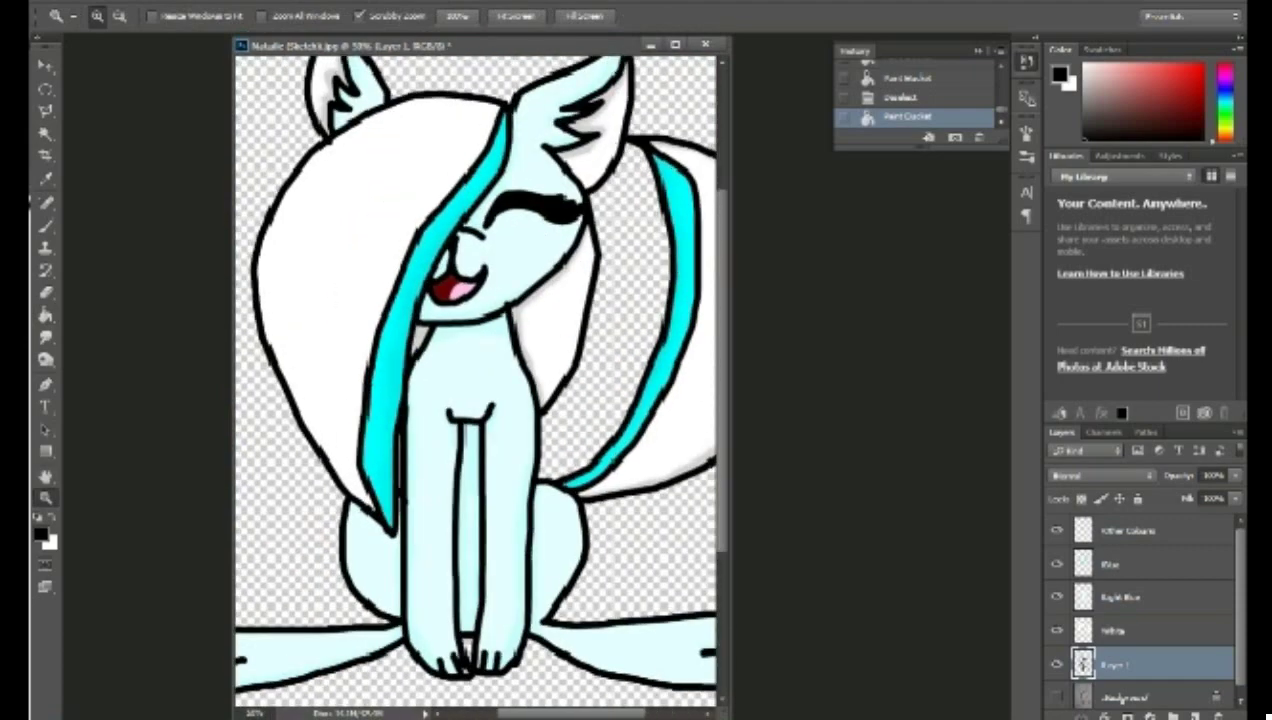